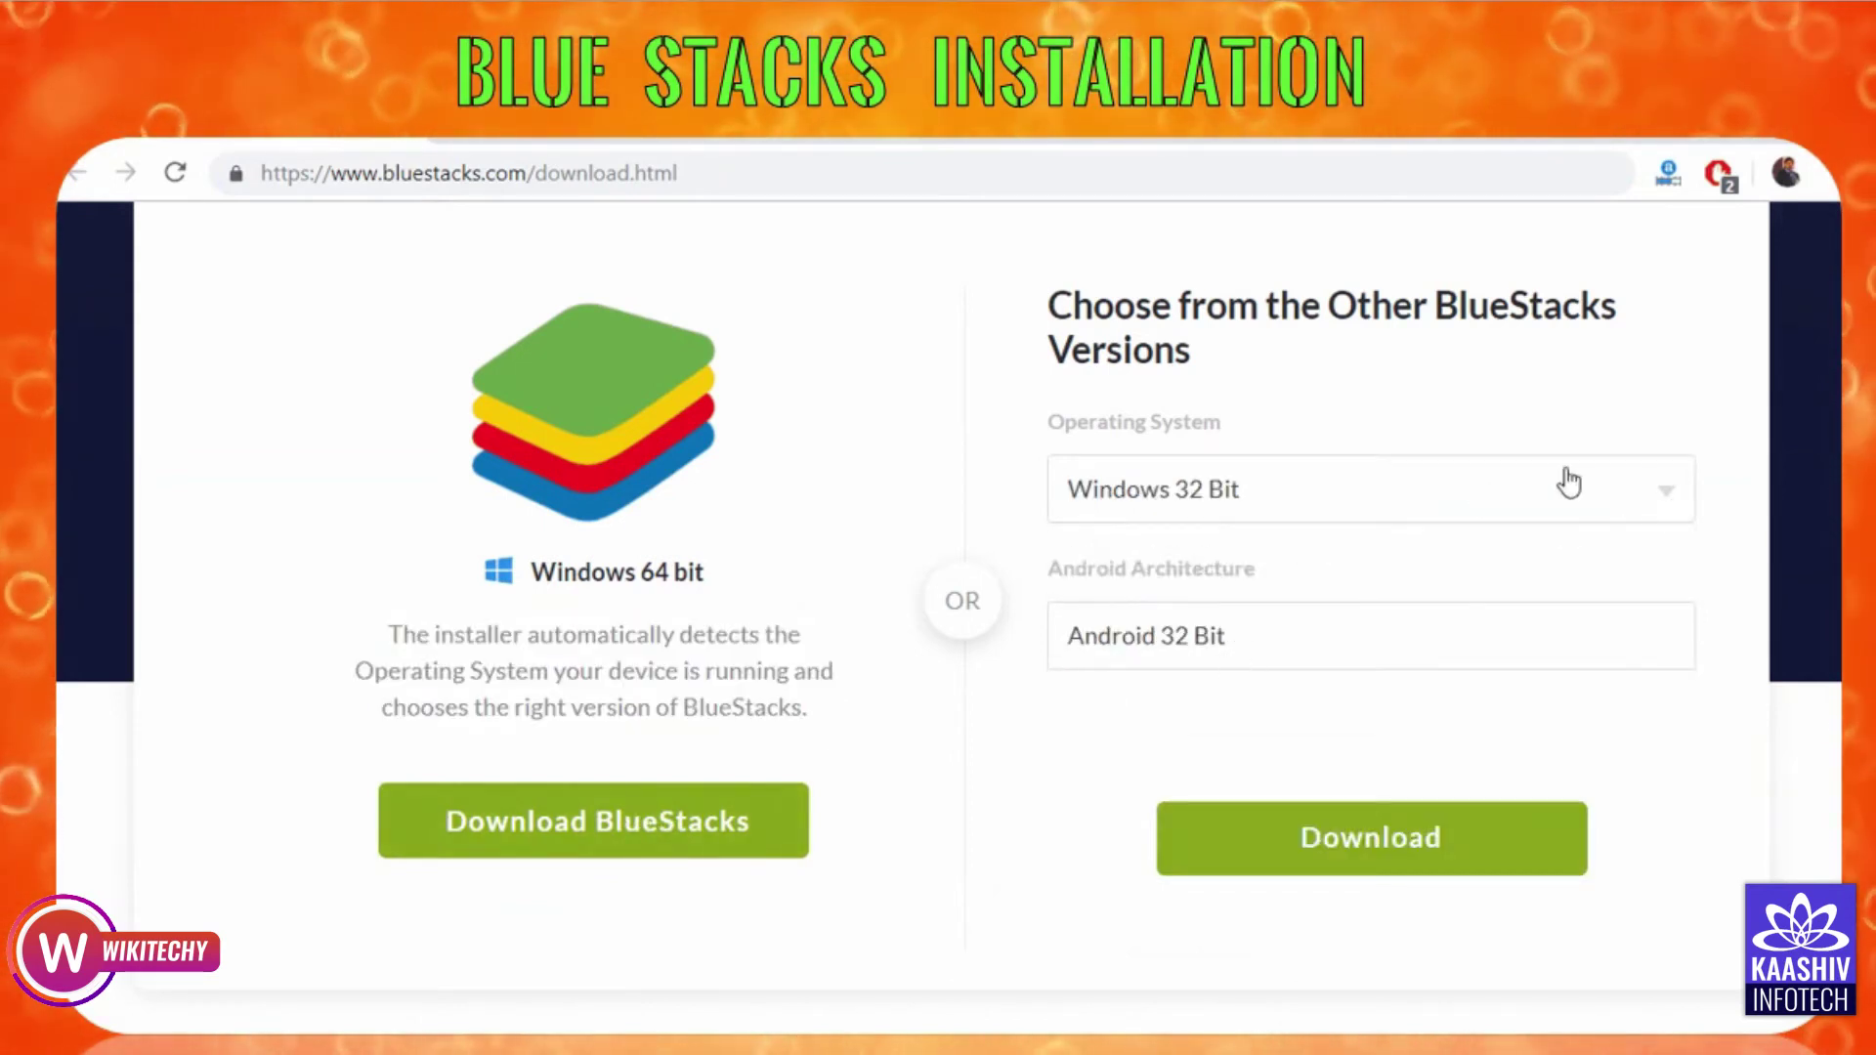
# - Try Windows 64 Bit, Android 32 Bit and MAC in the download dropdowns, then reload the page
pyautogui.click(1673, 506)
pyautogui.click(1216, 640)
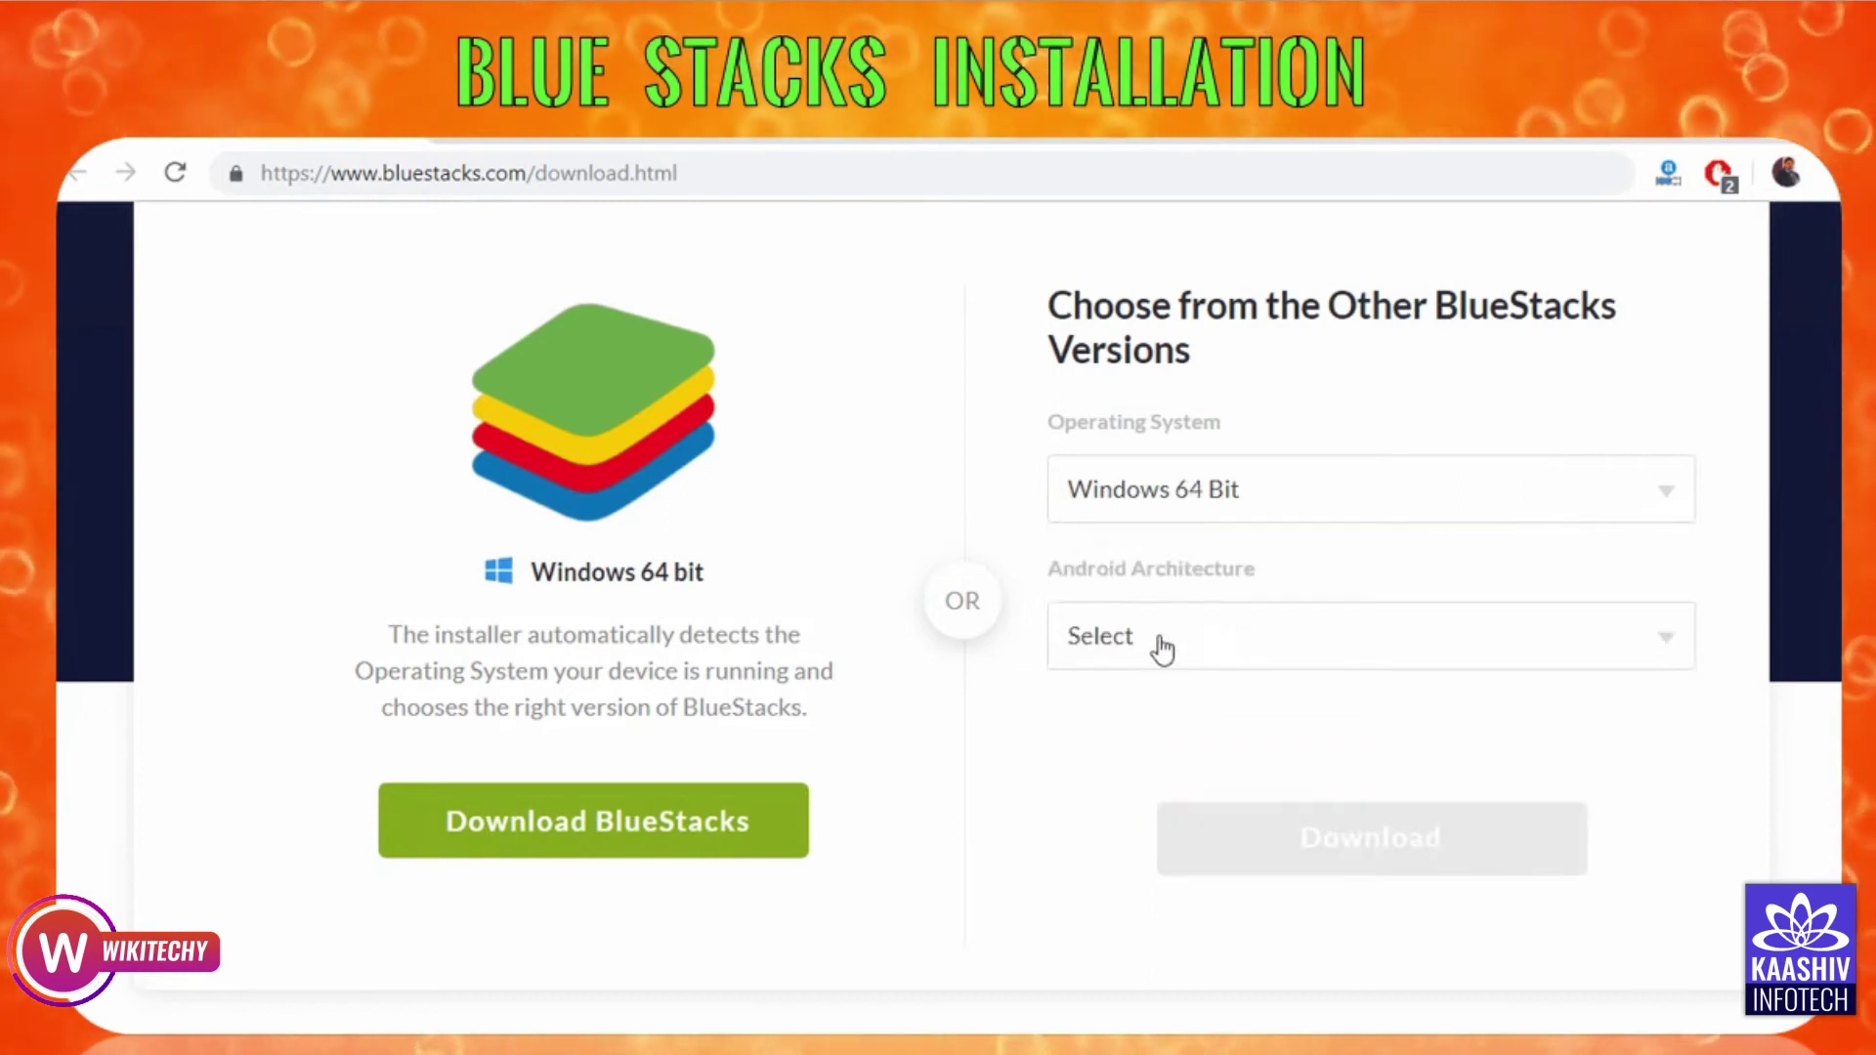
pyautogui.click(1190, 657)
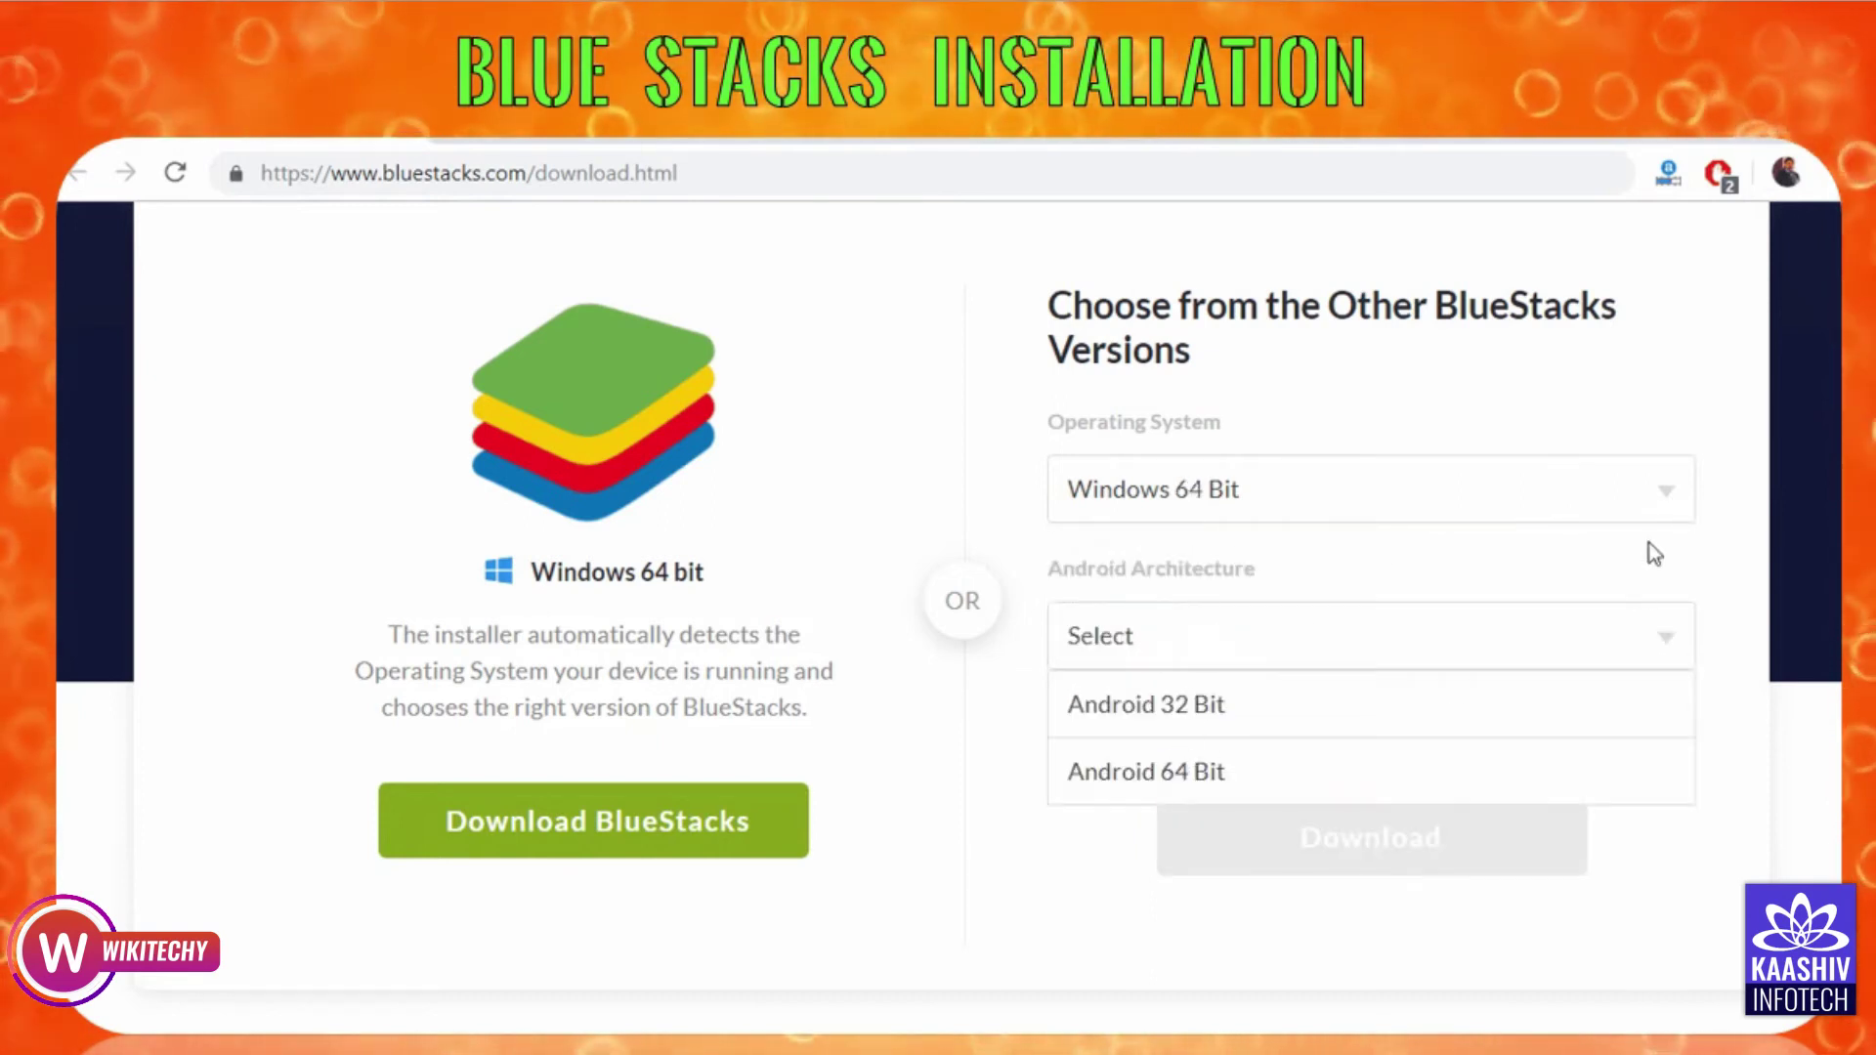
pyautogui.click(1166, 704)
pyautogui.click(1675, 495)
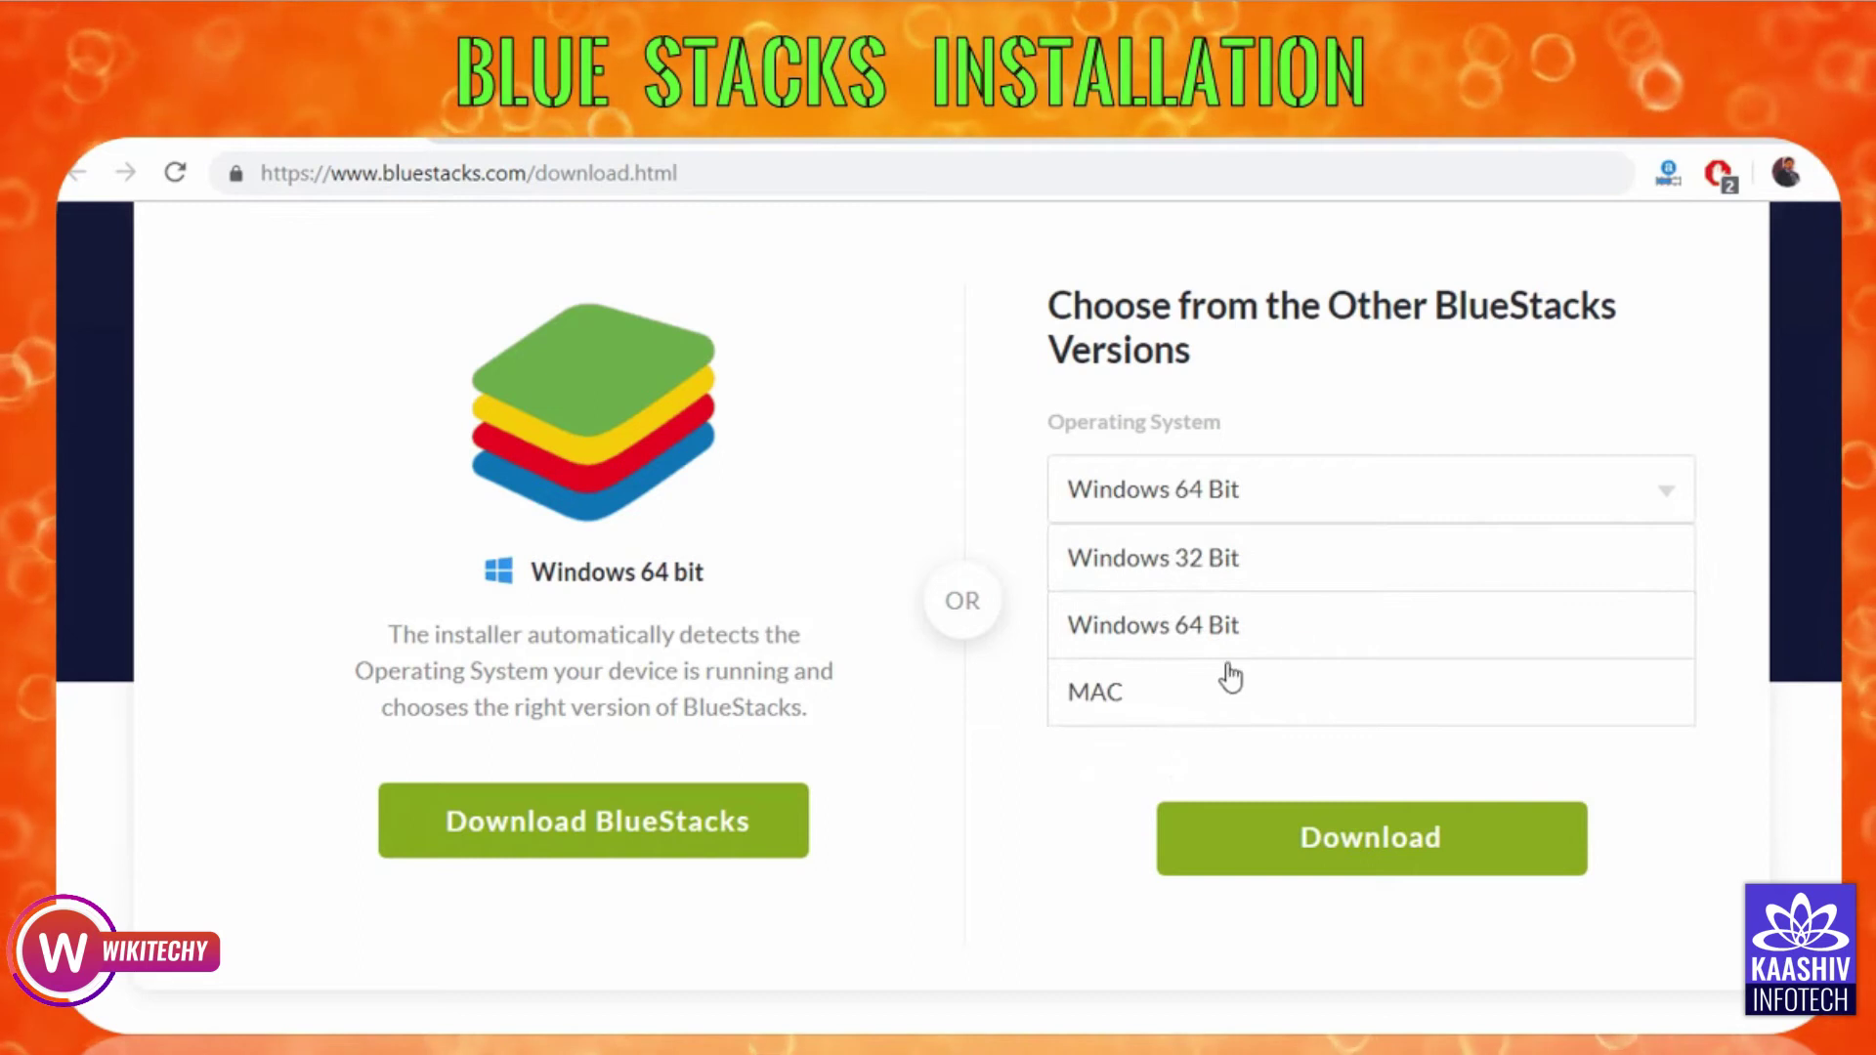
pyautogui.click(1228, 684)
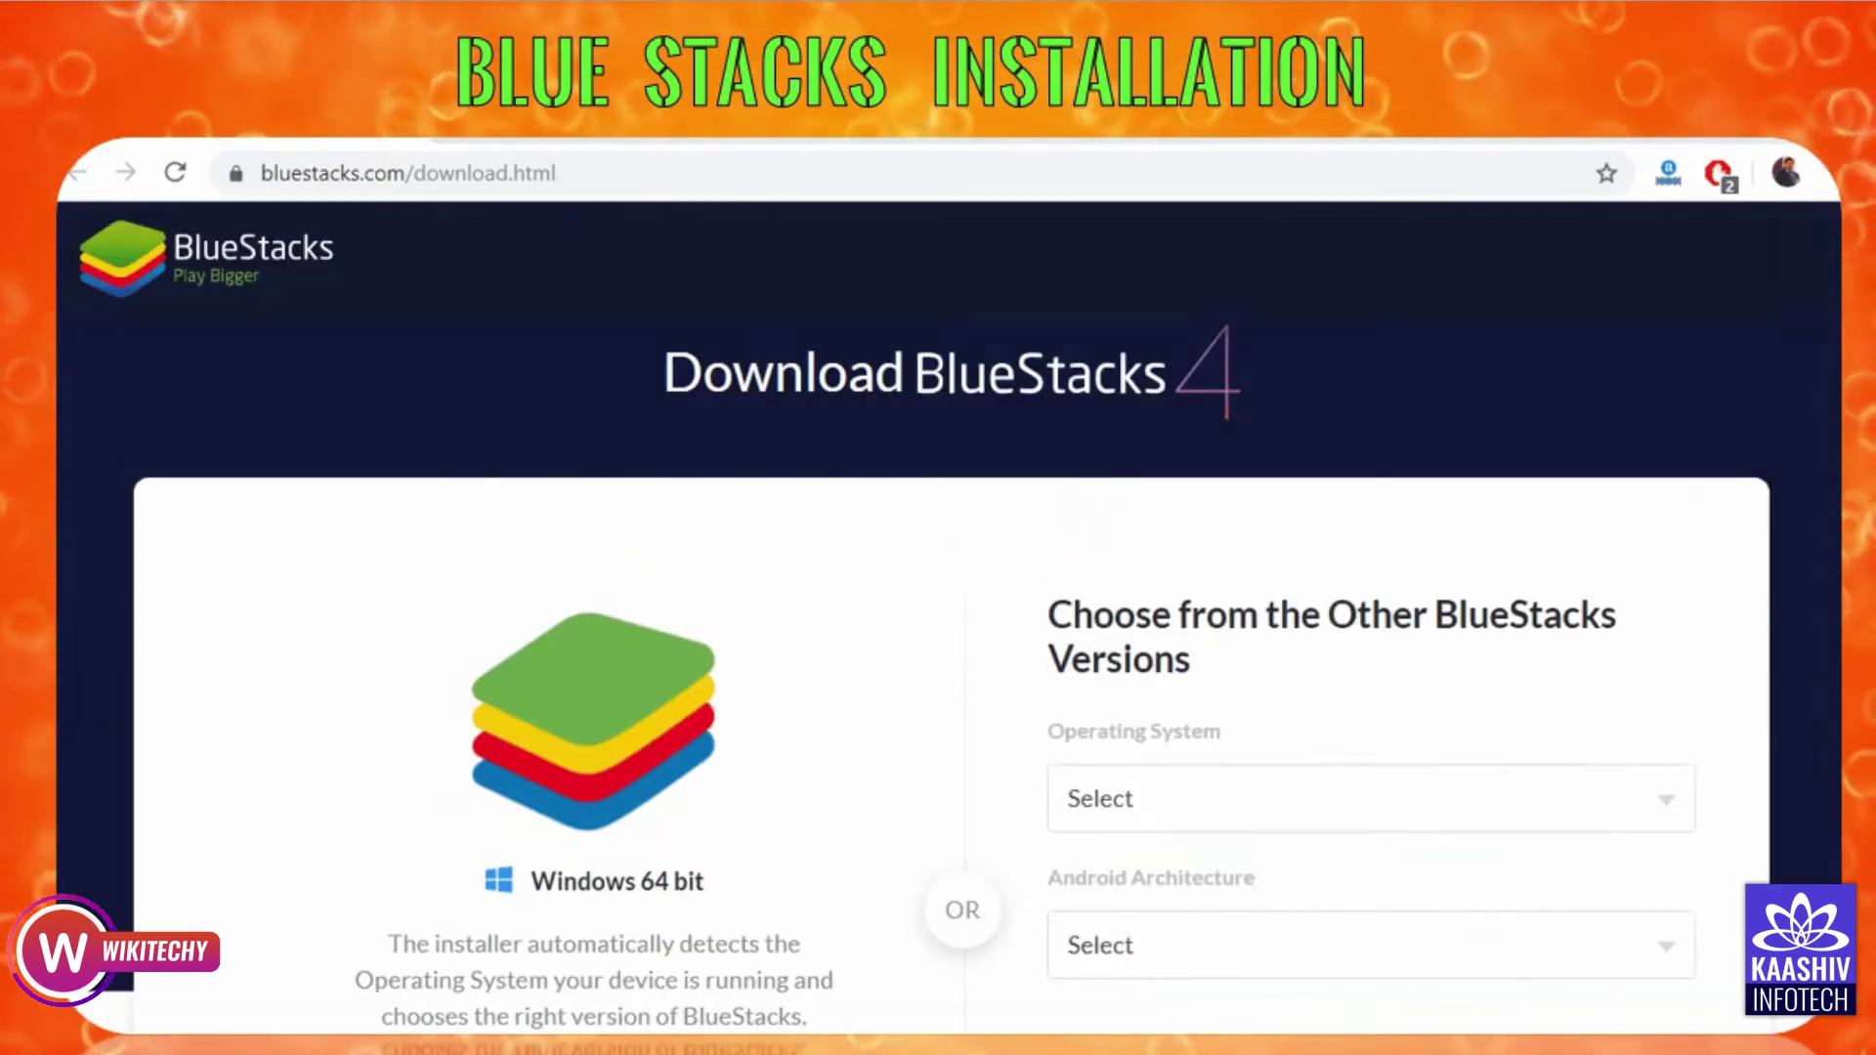
pyautogui.press('Return')
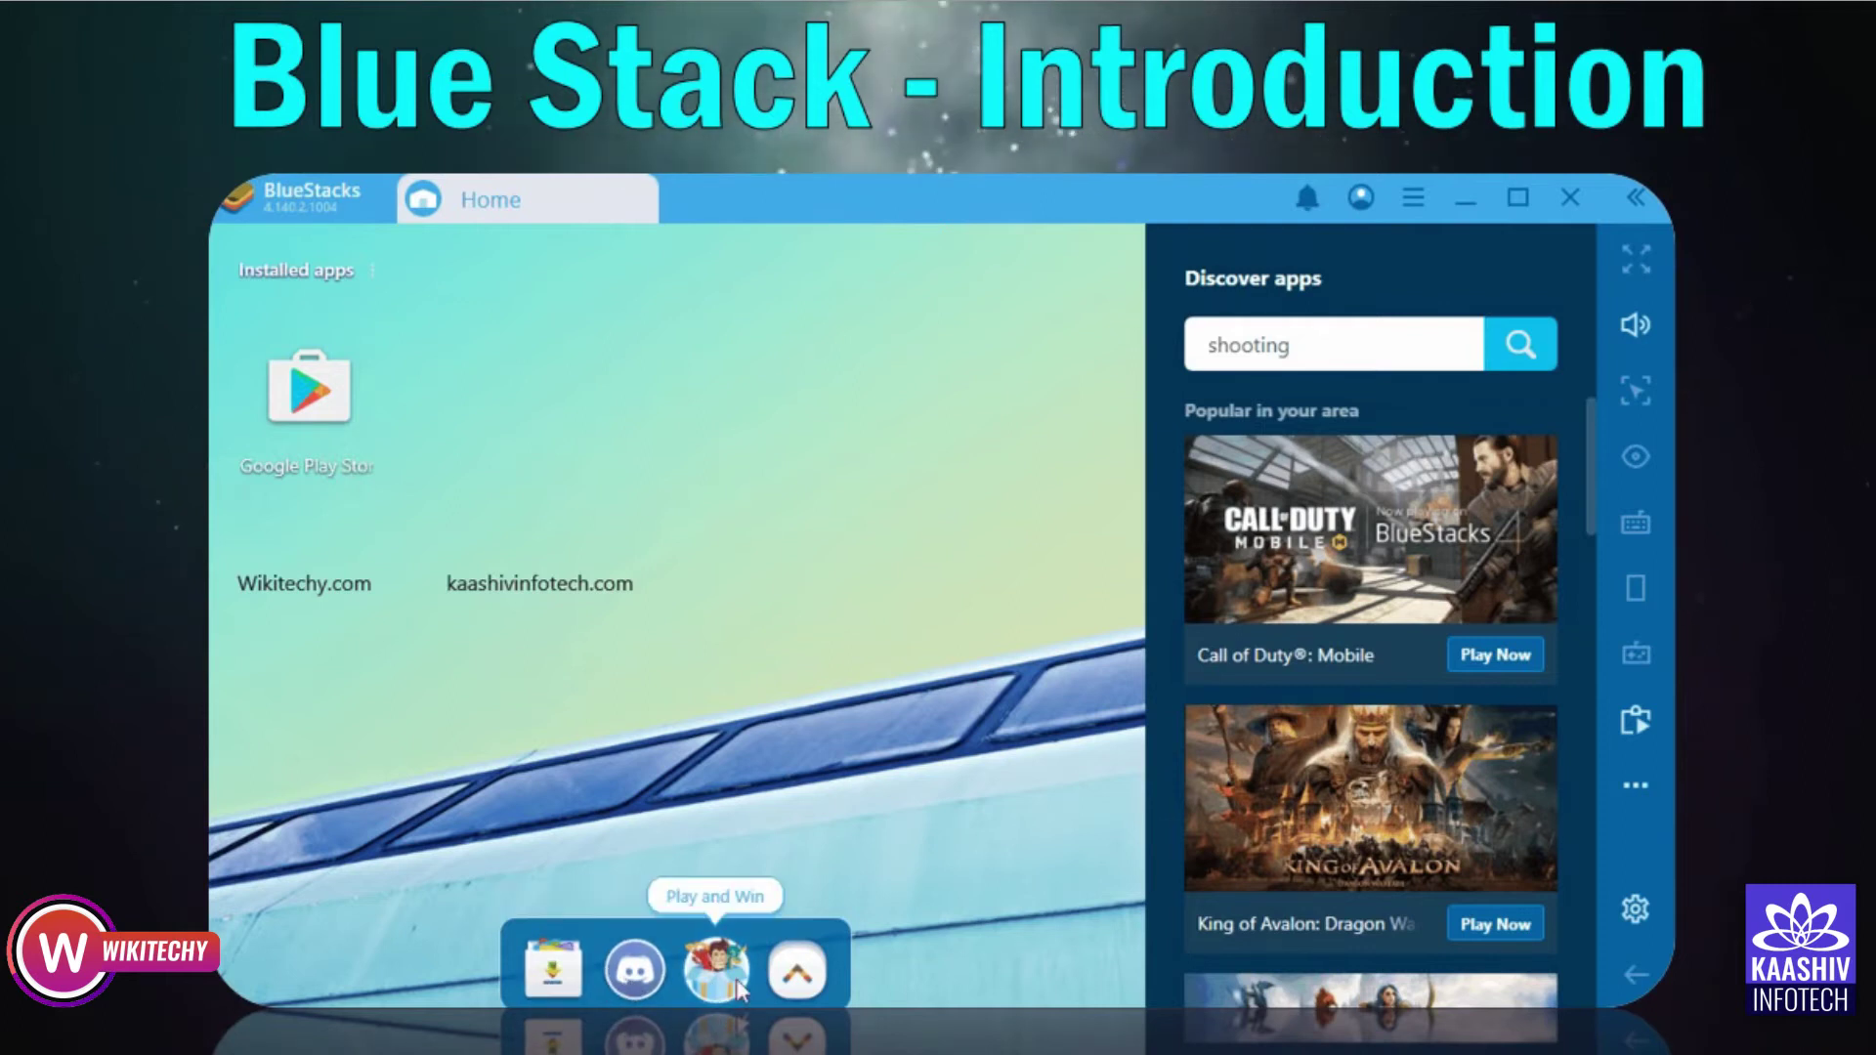
# - Open Media Manager from the dock's More apps panel
pyautogui.click(821, 989)
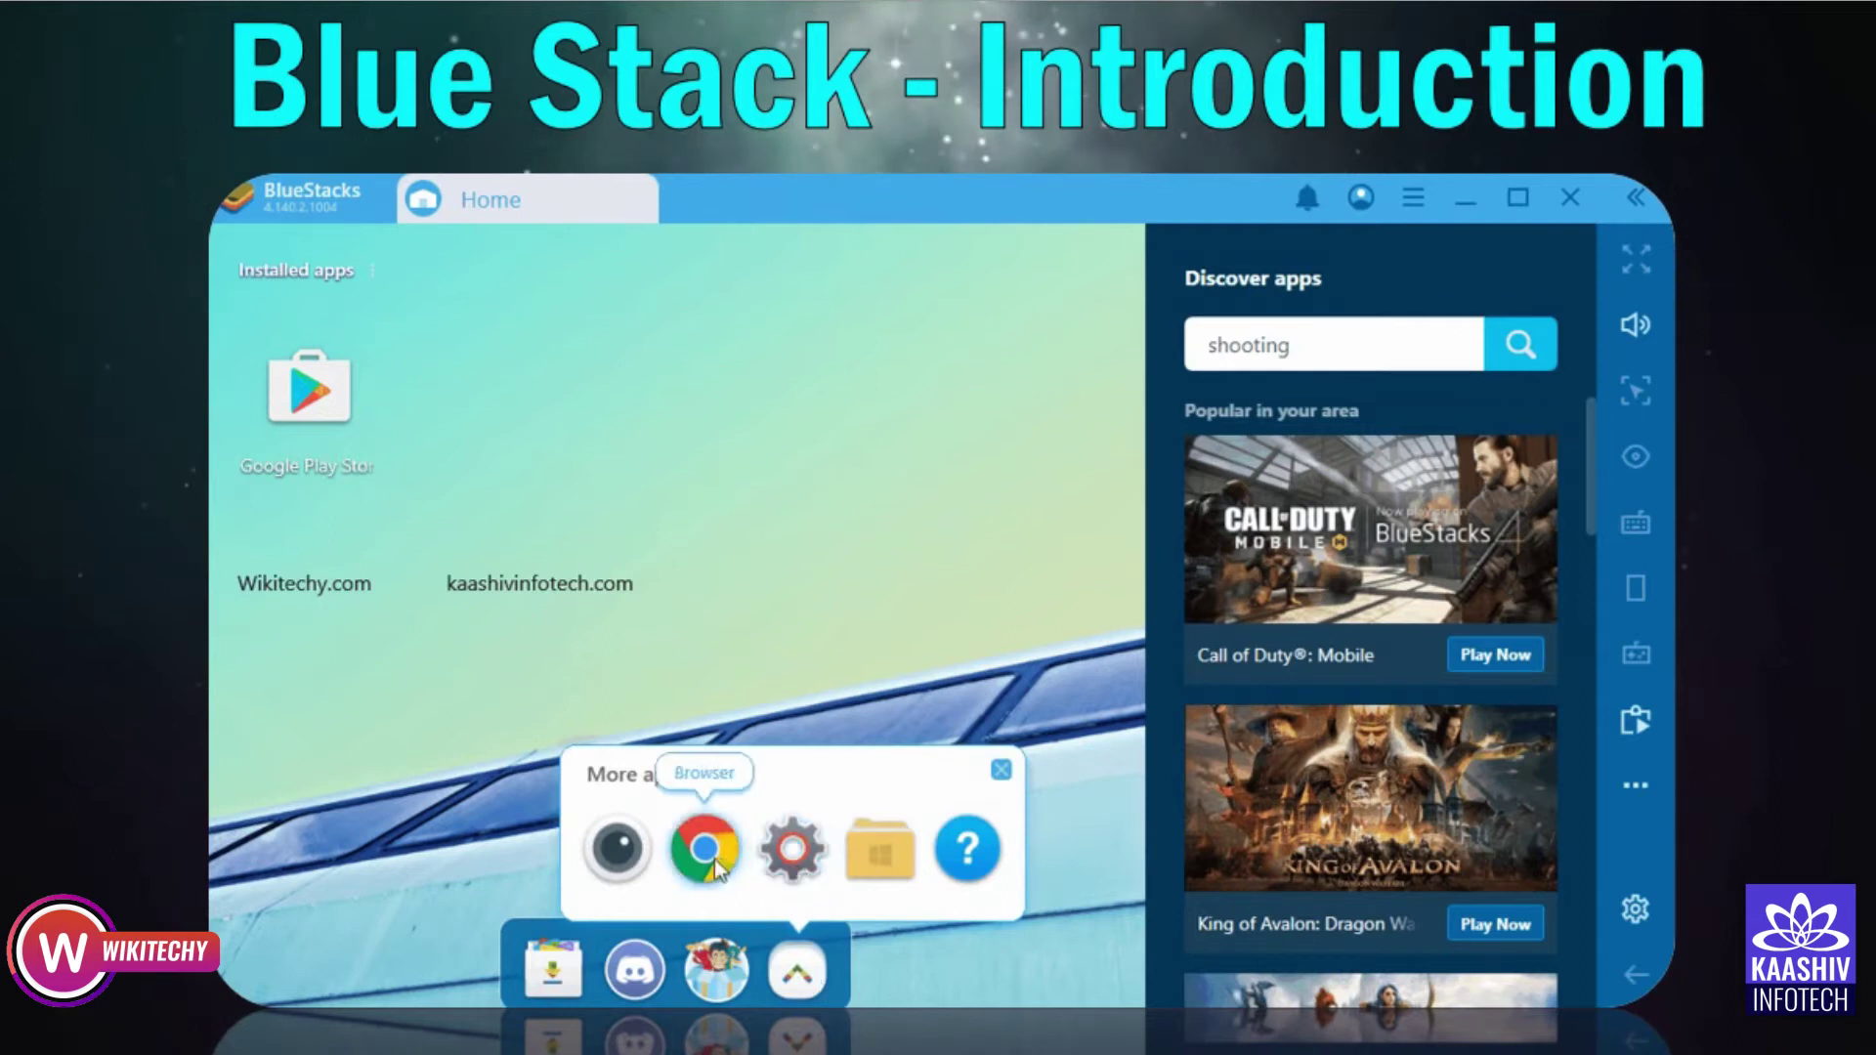
pyautogui.click(888, 859)
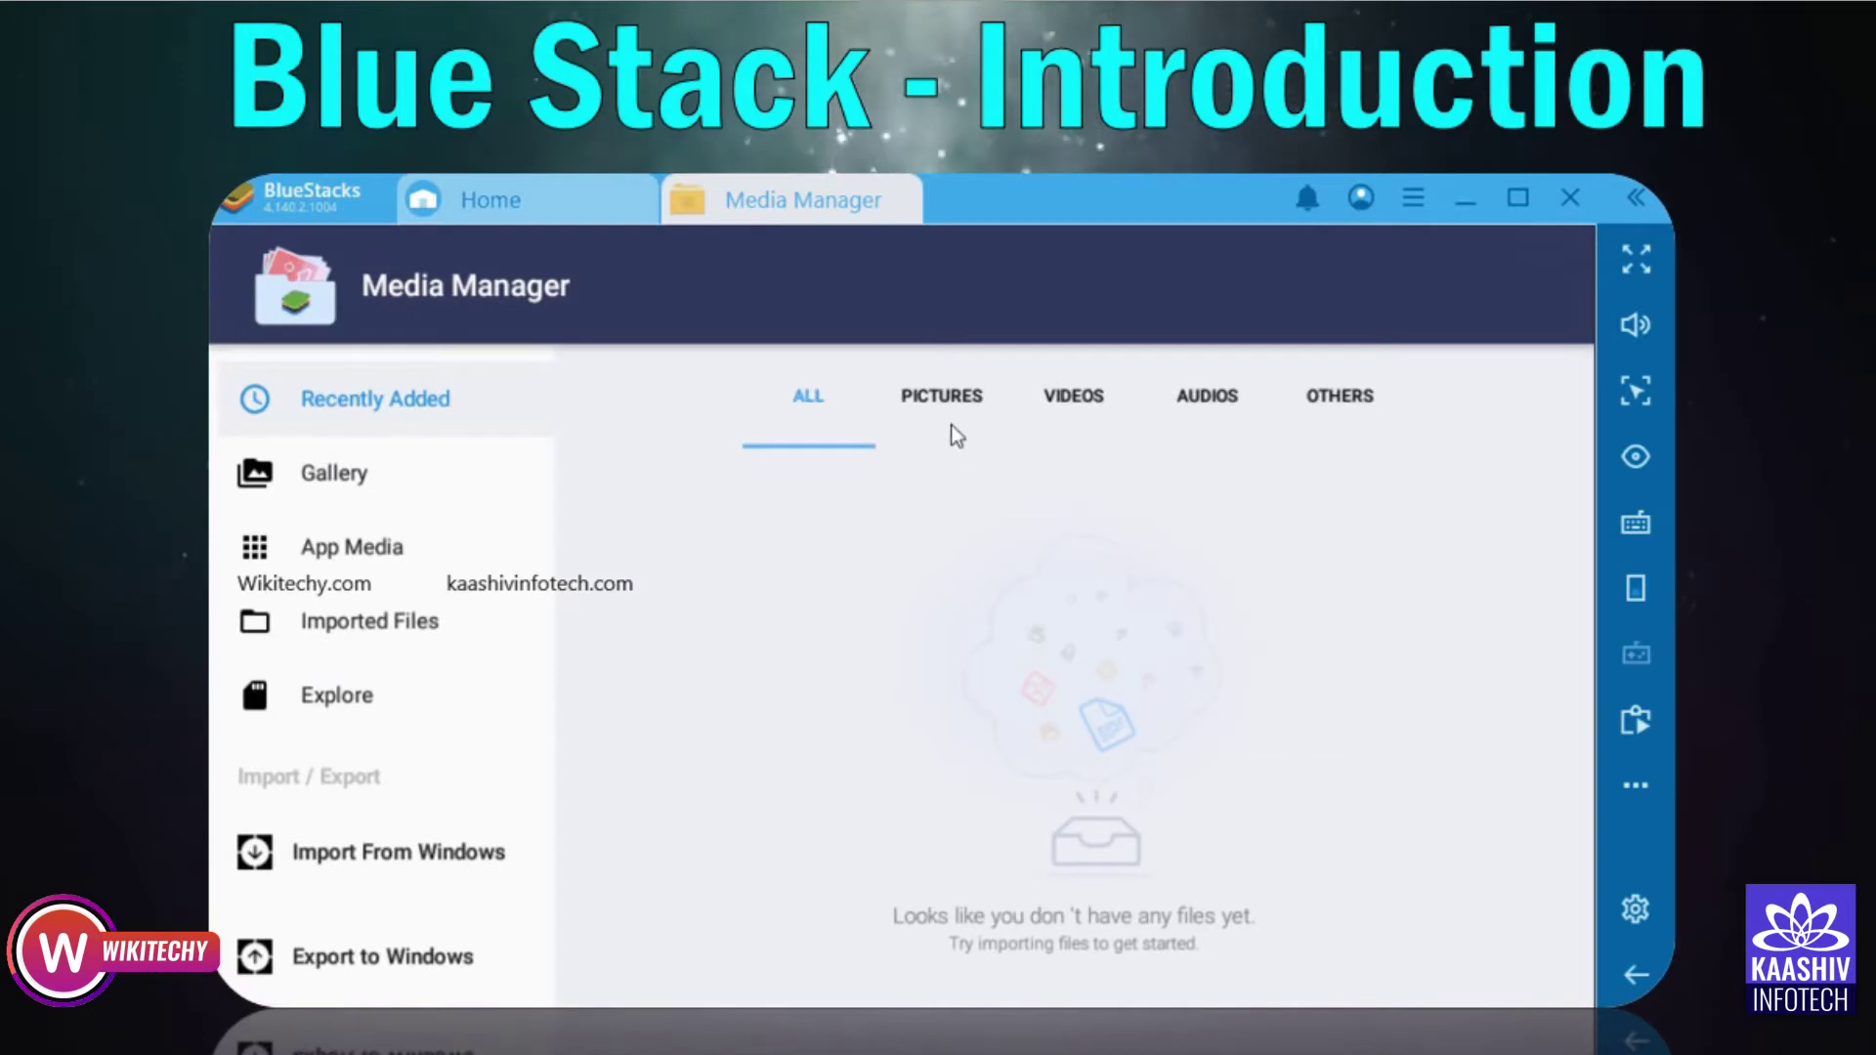
# - Filter Media Manager by Pictures, then Videos, and return to the Home tab
pyautogui.click(965, 405)
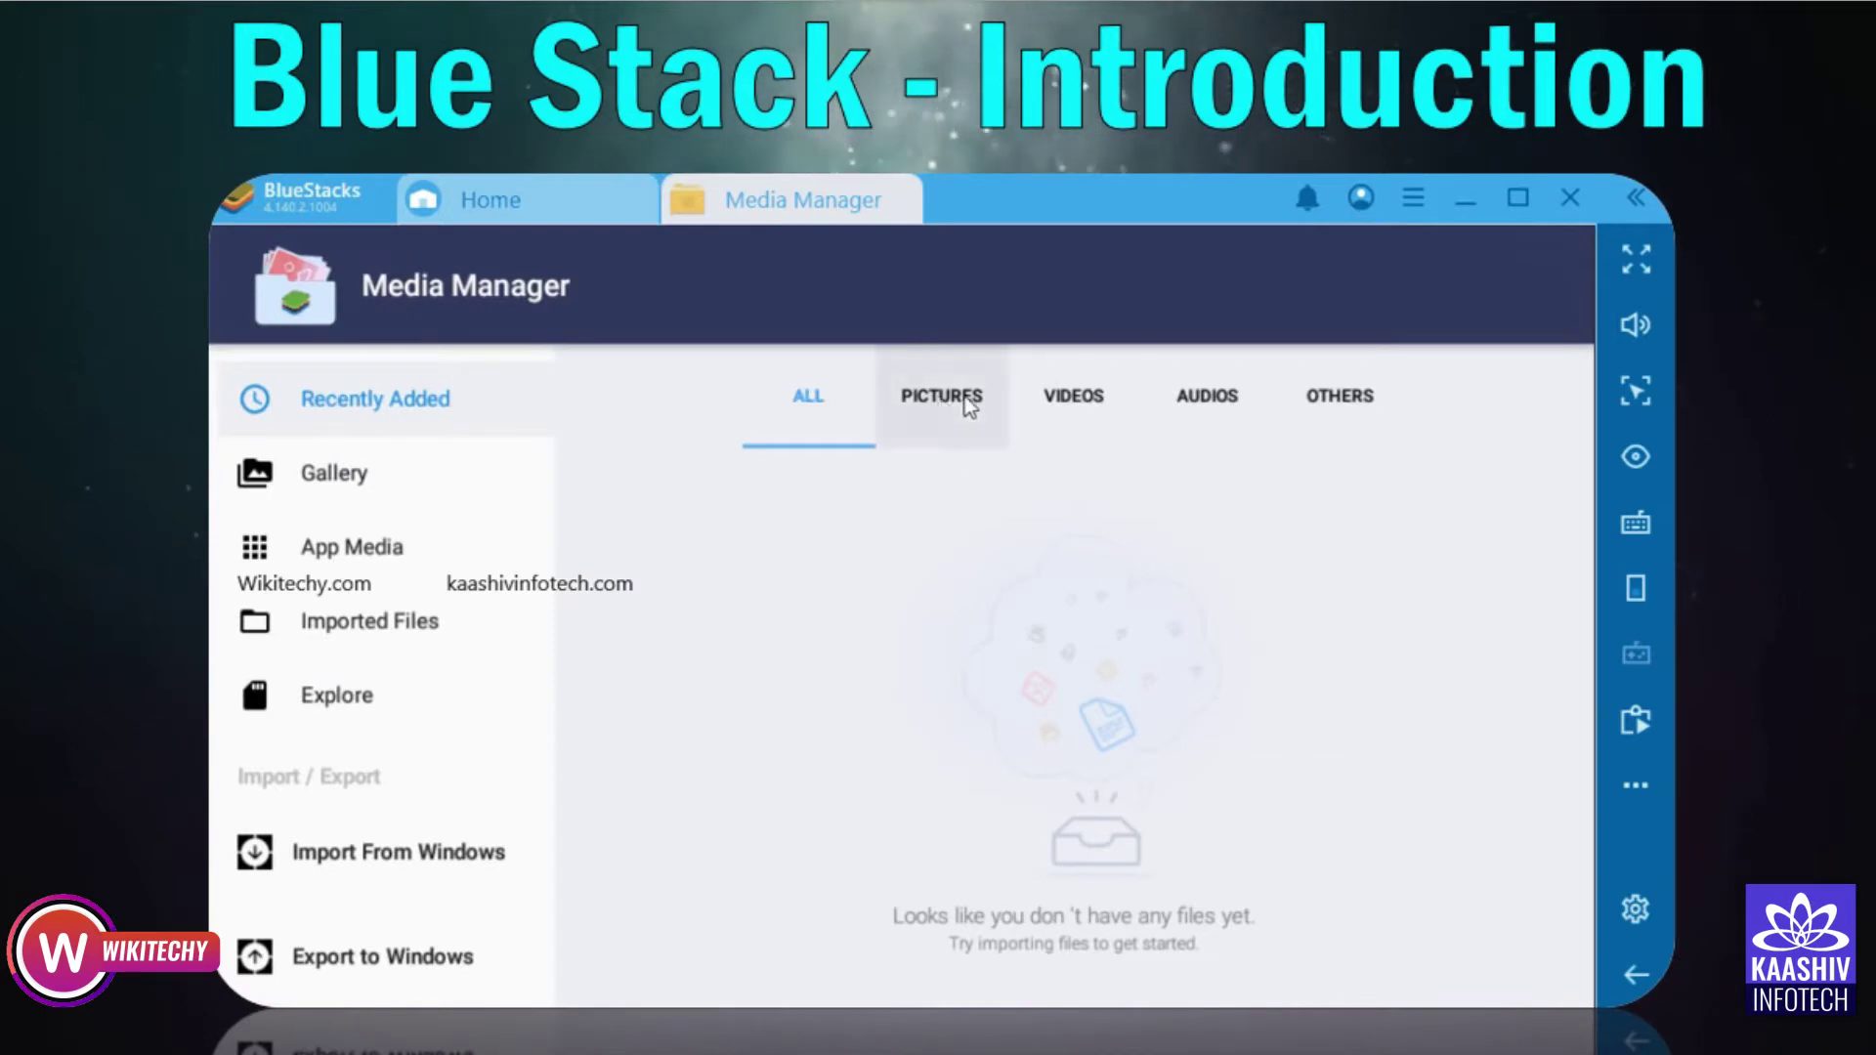
pyautogui.click(1061, 398)
pyautogui.click(559, 202)
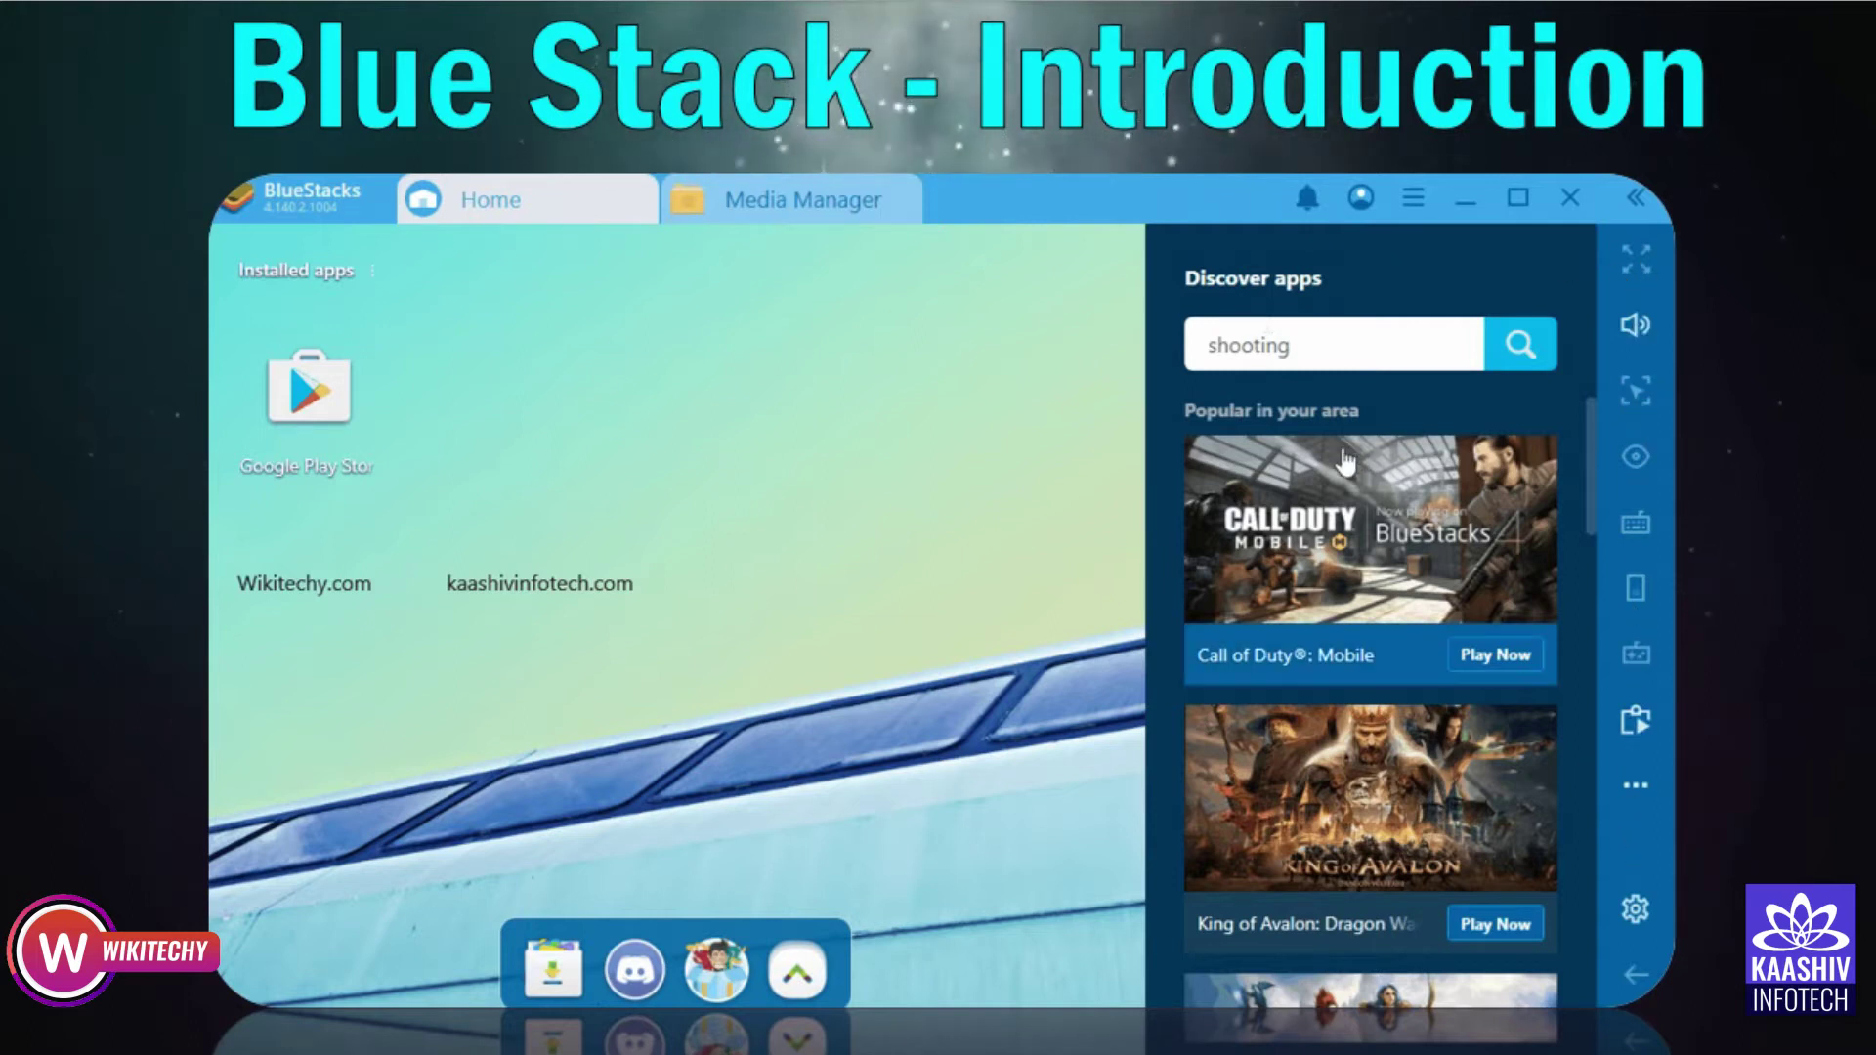
pyautogui.scroll(-5, 1345, 489)
pyautogui.scroll(5, 1344, 489)
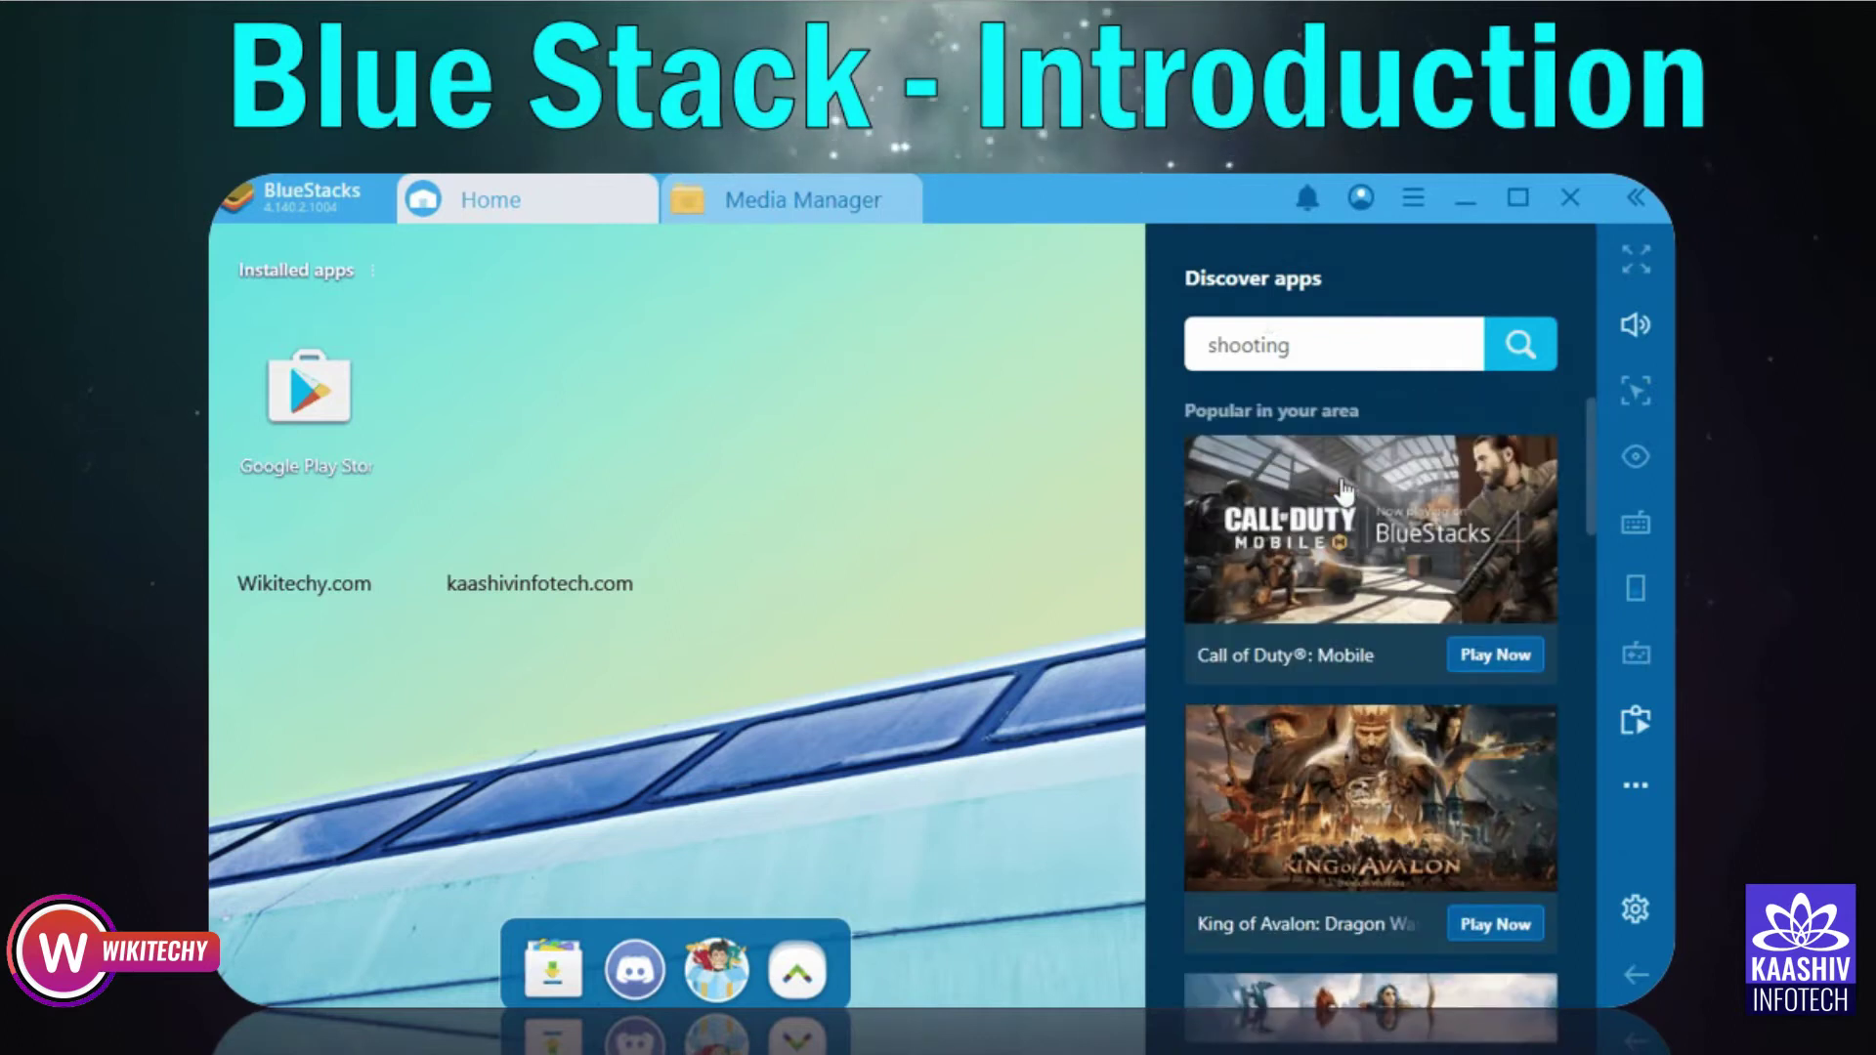
pyautogui.click(1505, 656)
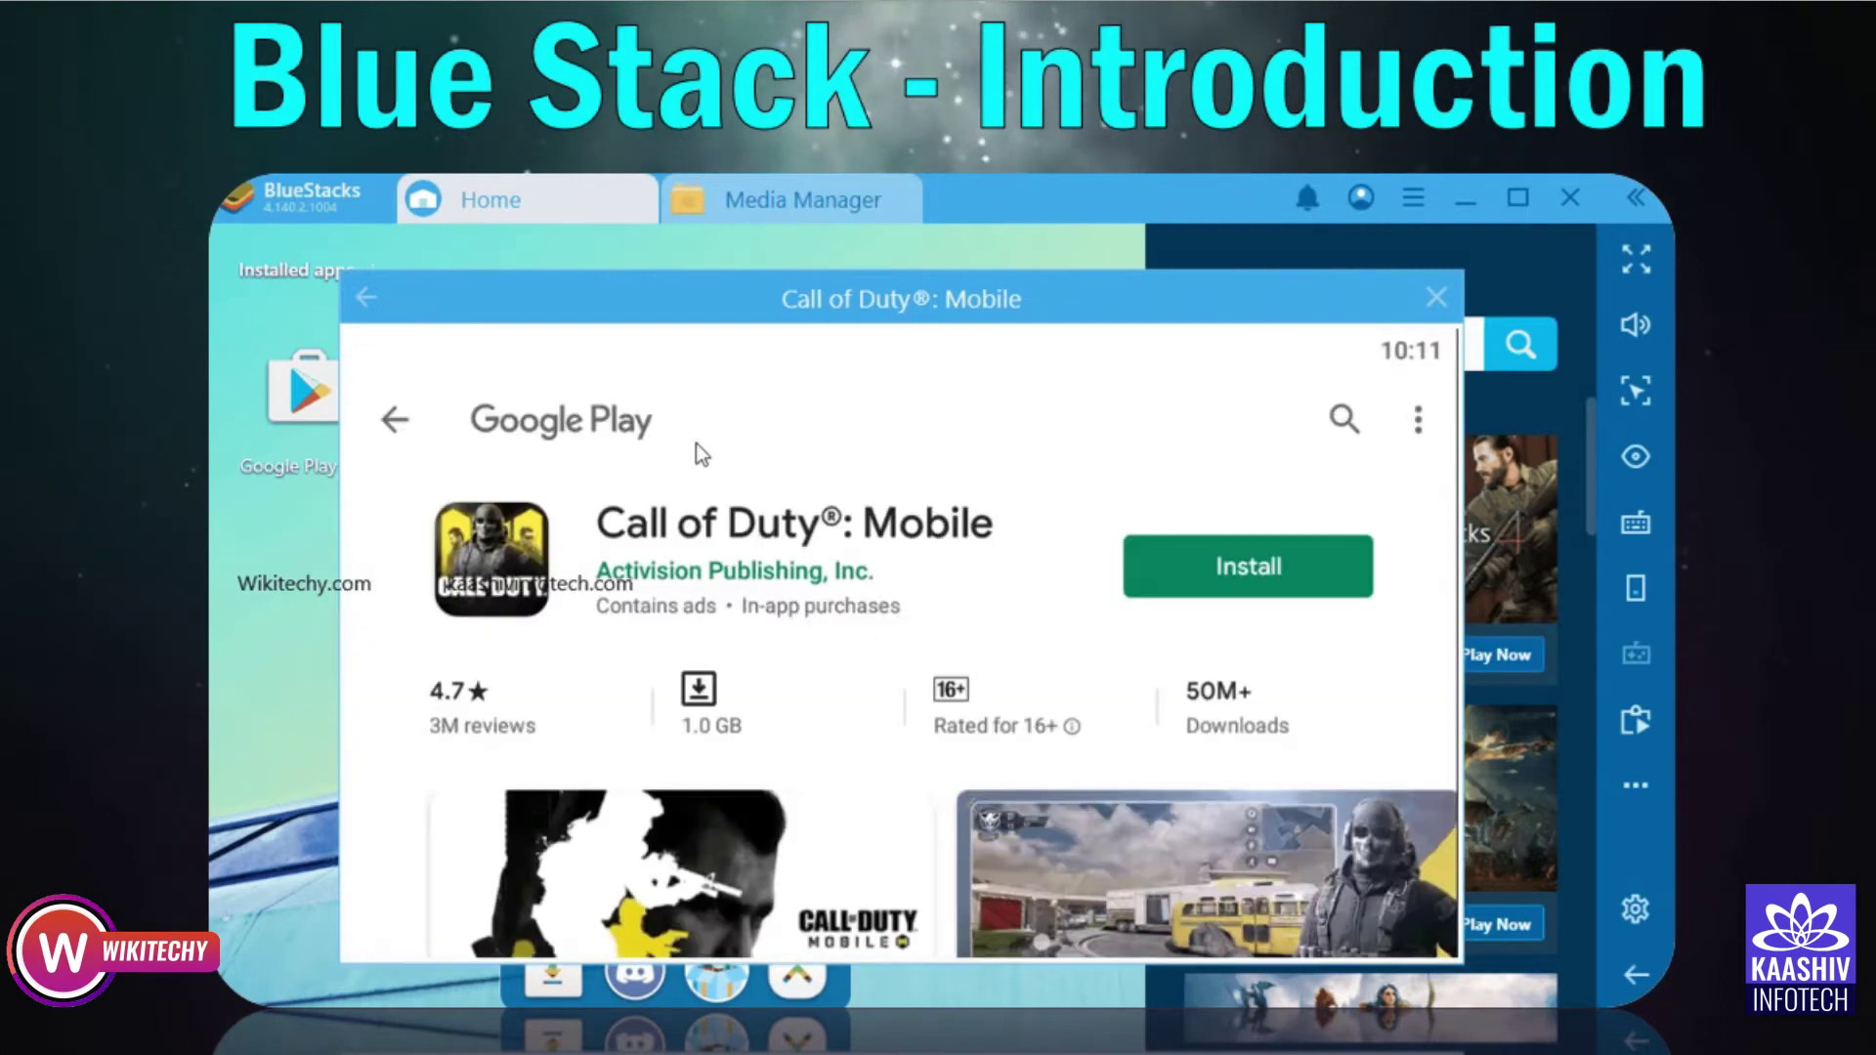
pyautogui.click(393, 420)
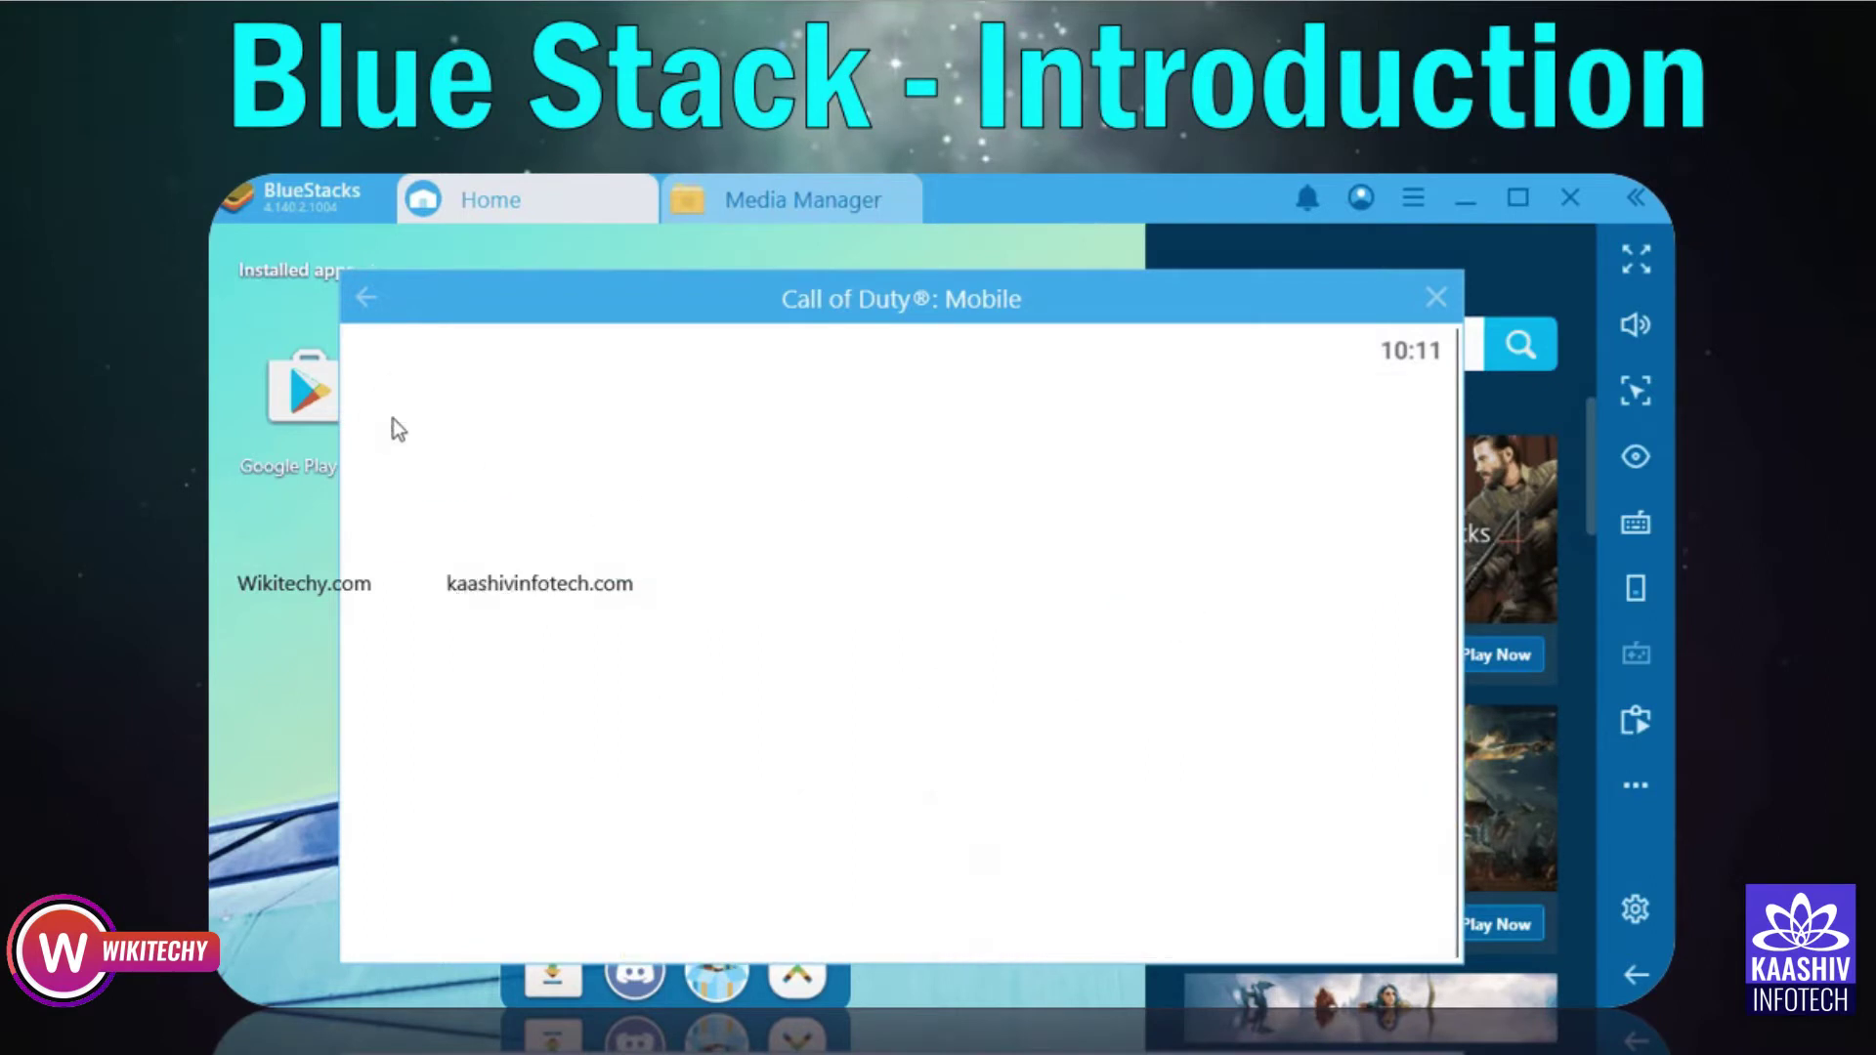
pyautogui.click(1440, 295)
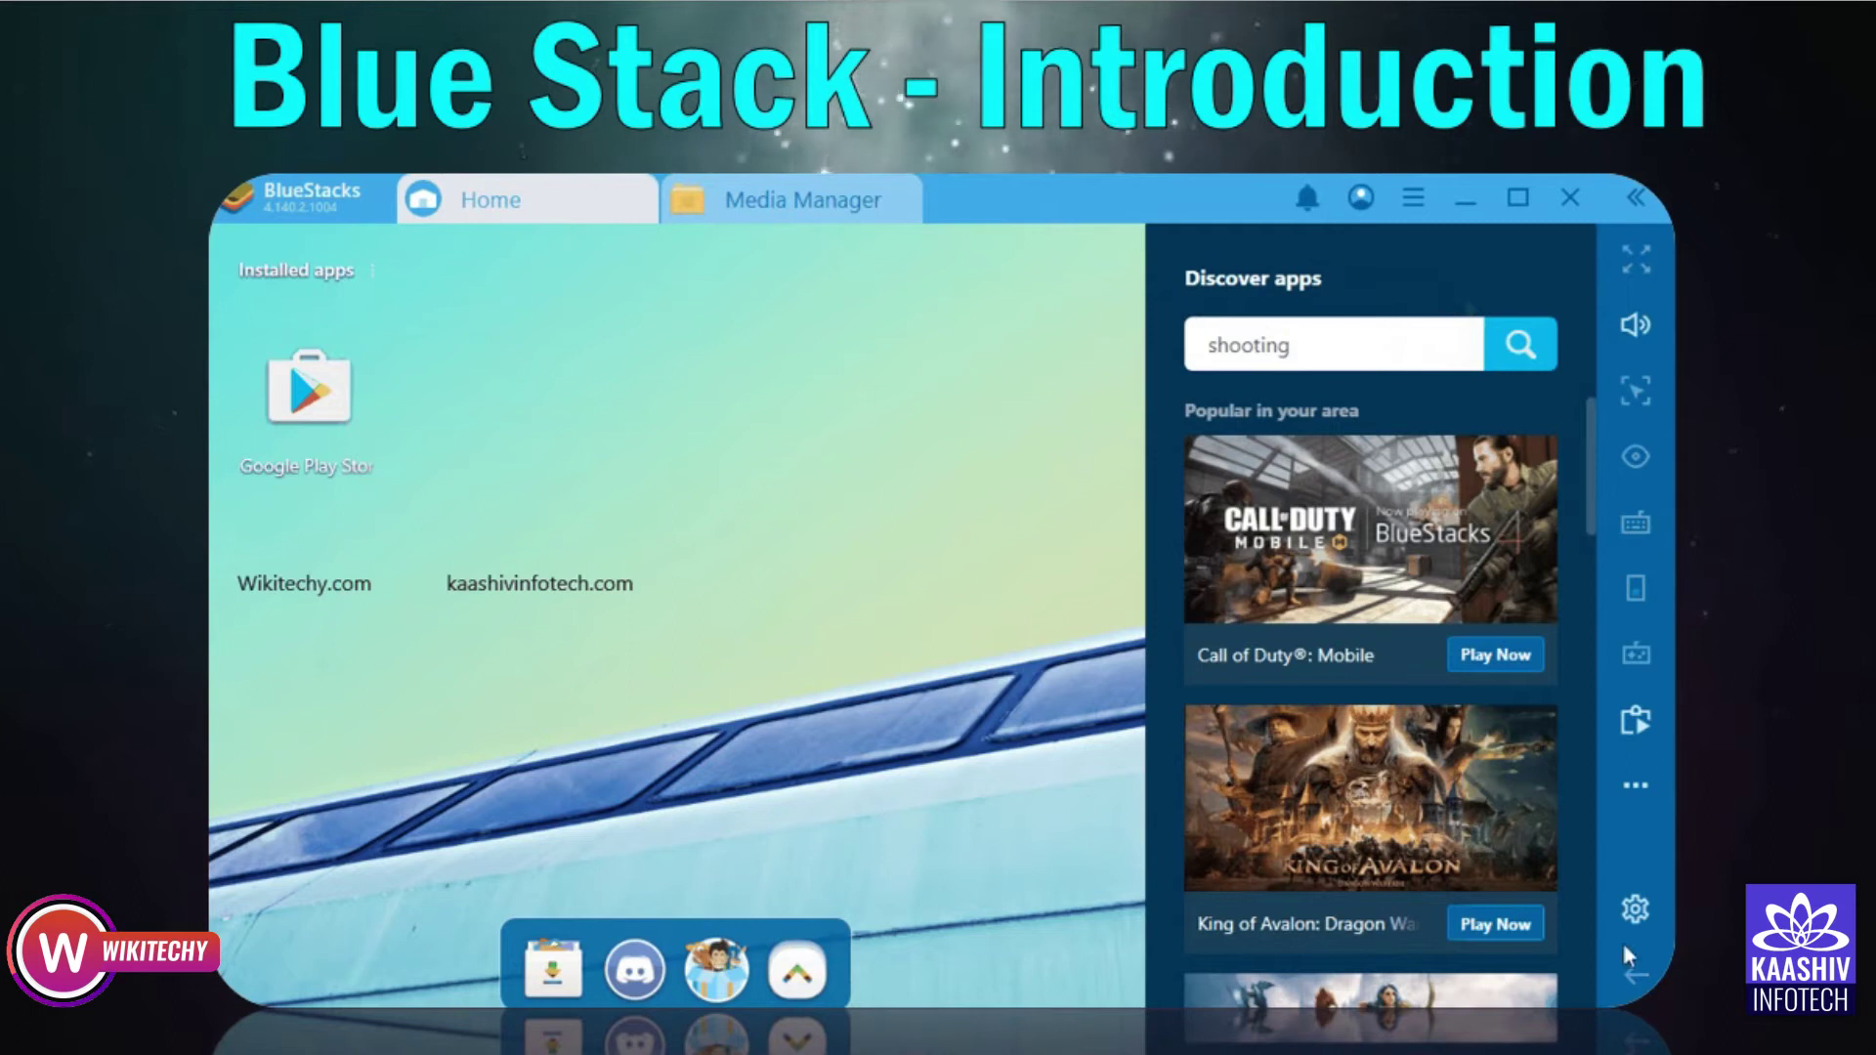
pyautogui.scroll(-15, 1541, 786)
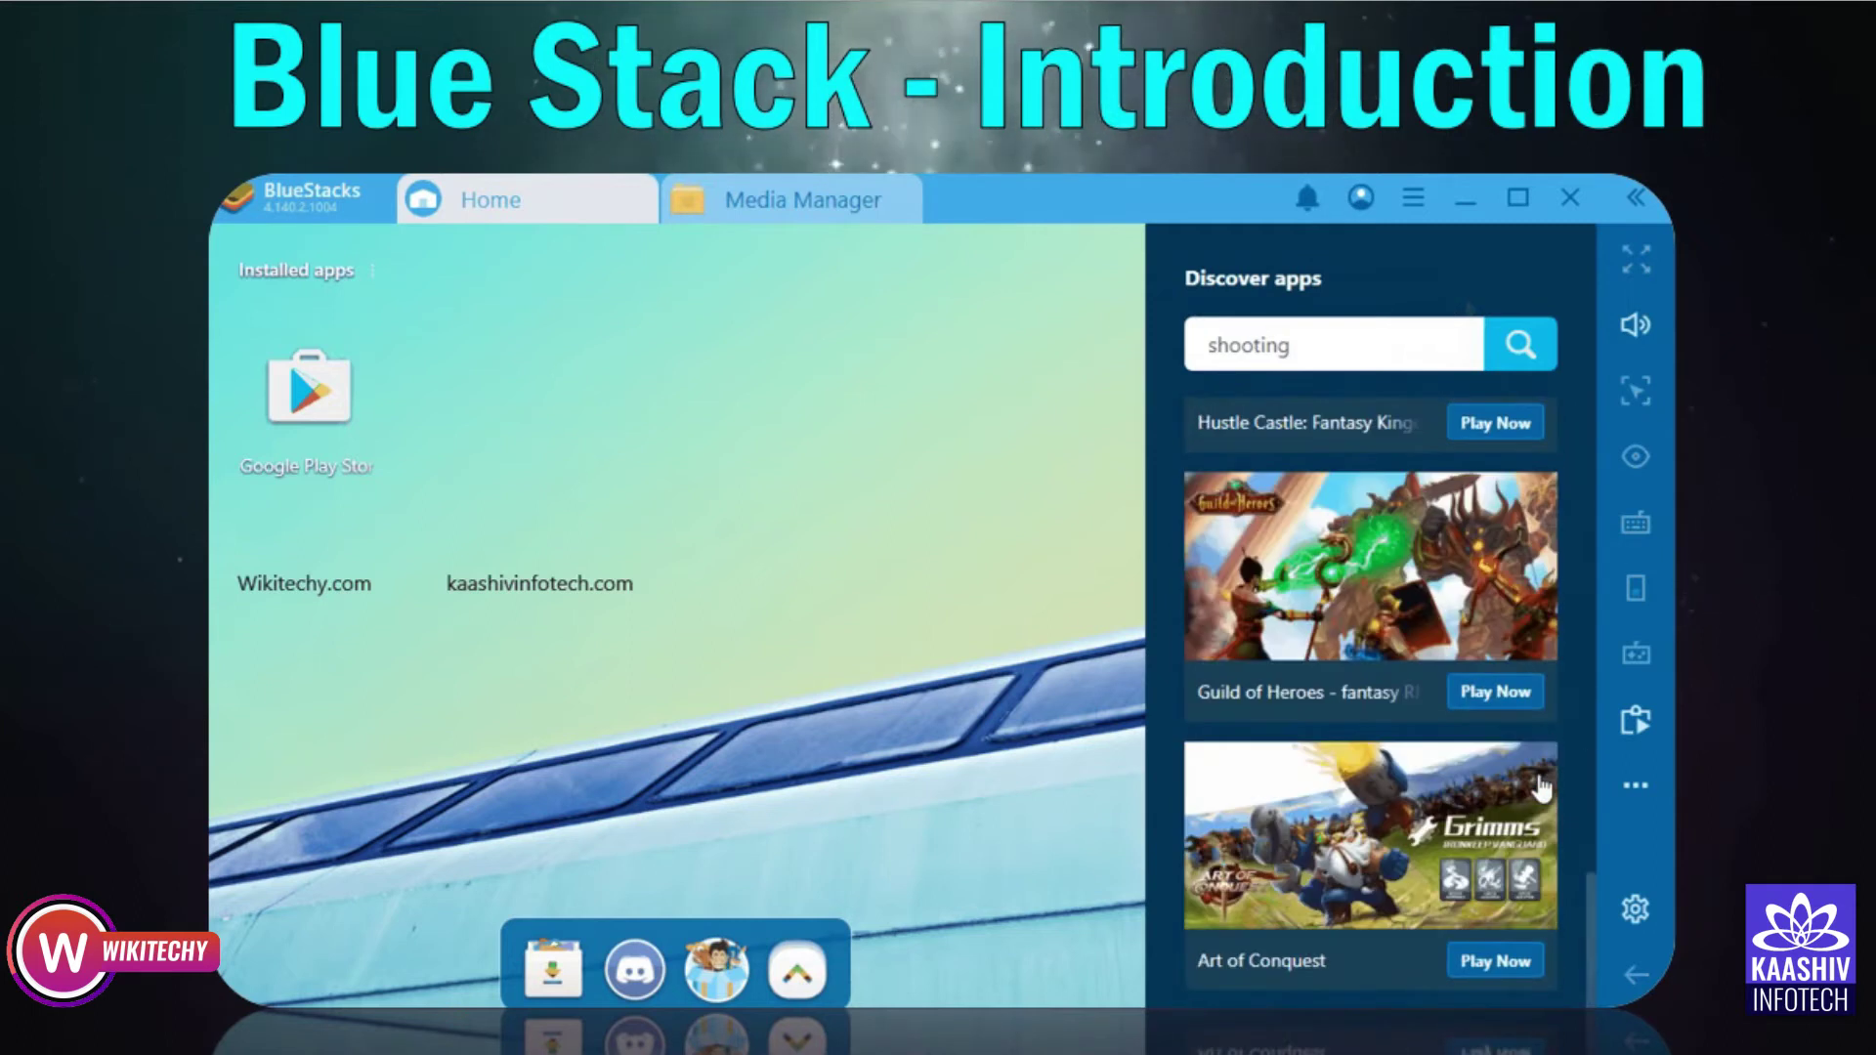
# - Launch Camera from More apps, allow location access, continue past the prompt, and close it
pyautogui.click(799, 973)
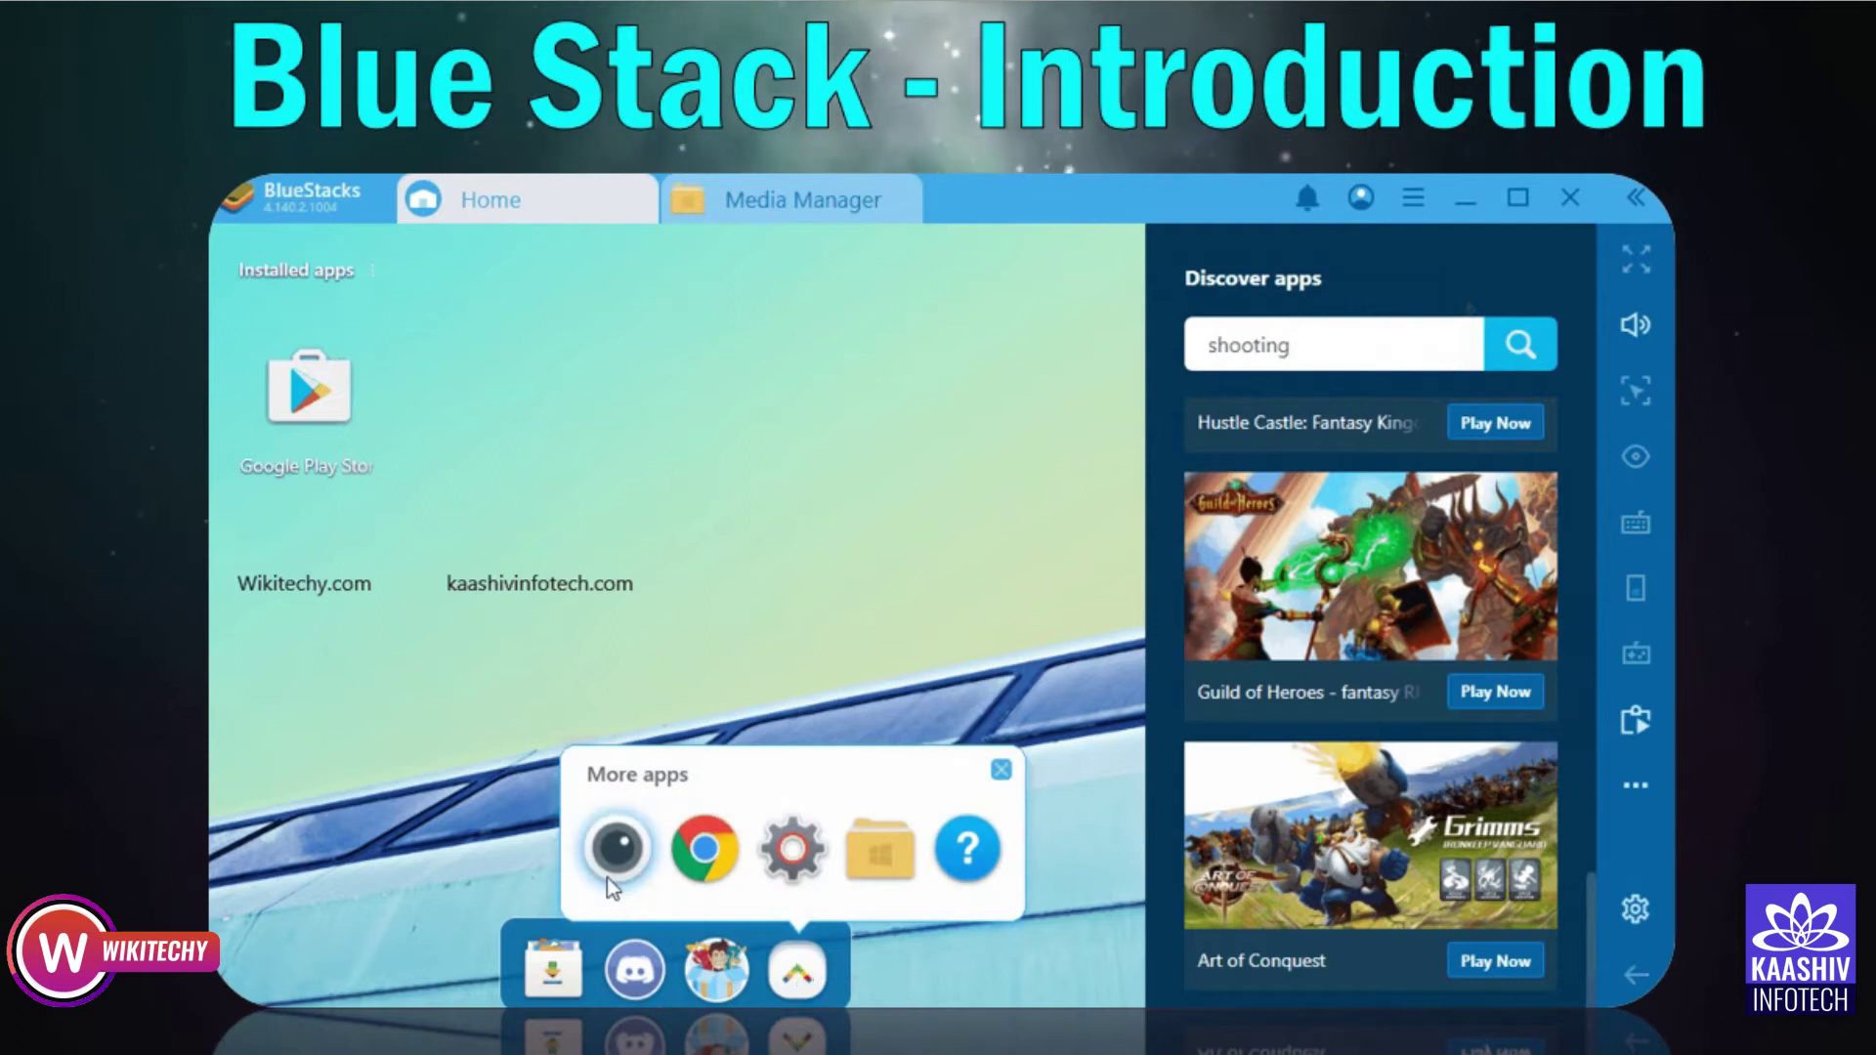
pyautogui.click(608, 860)
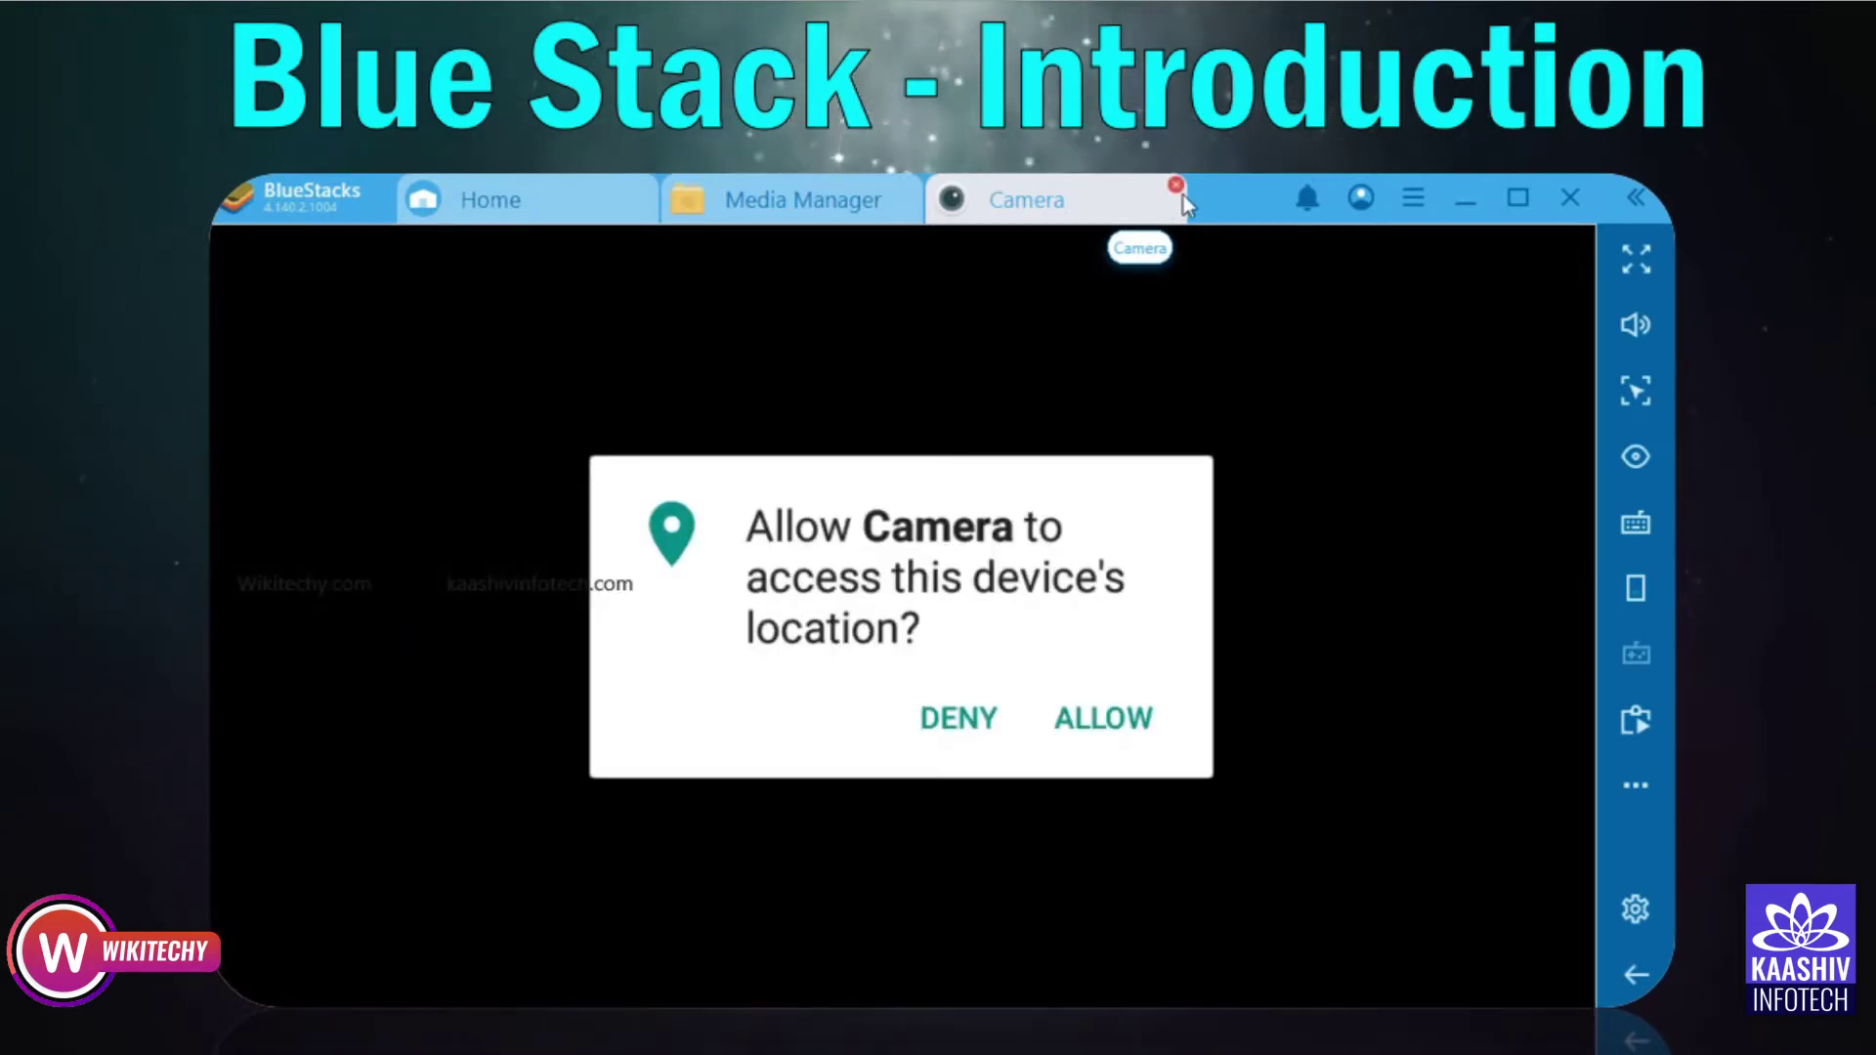
pyautogui.click(1123, 717)
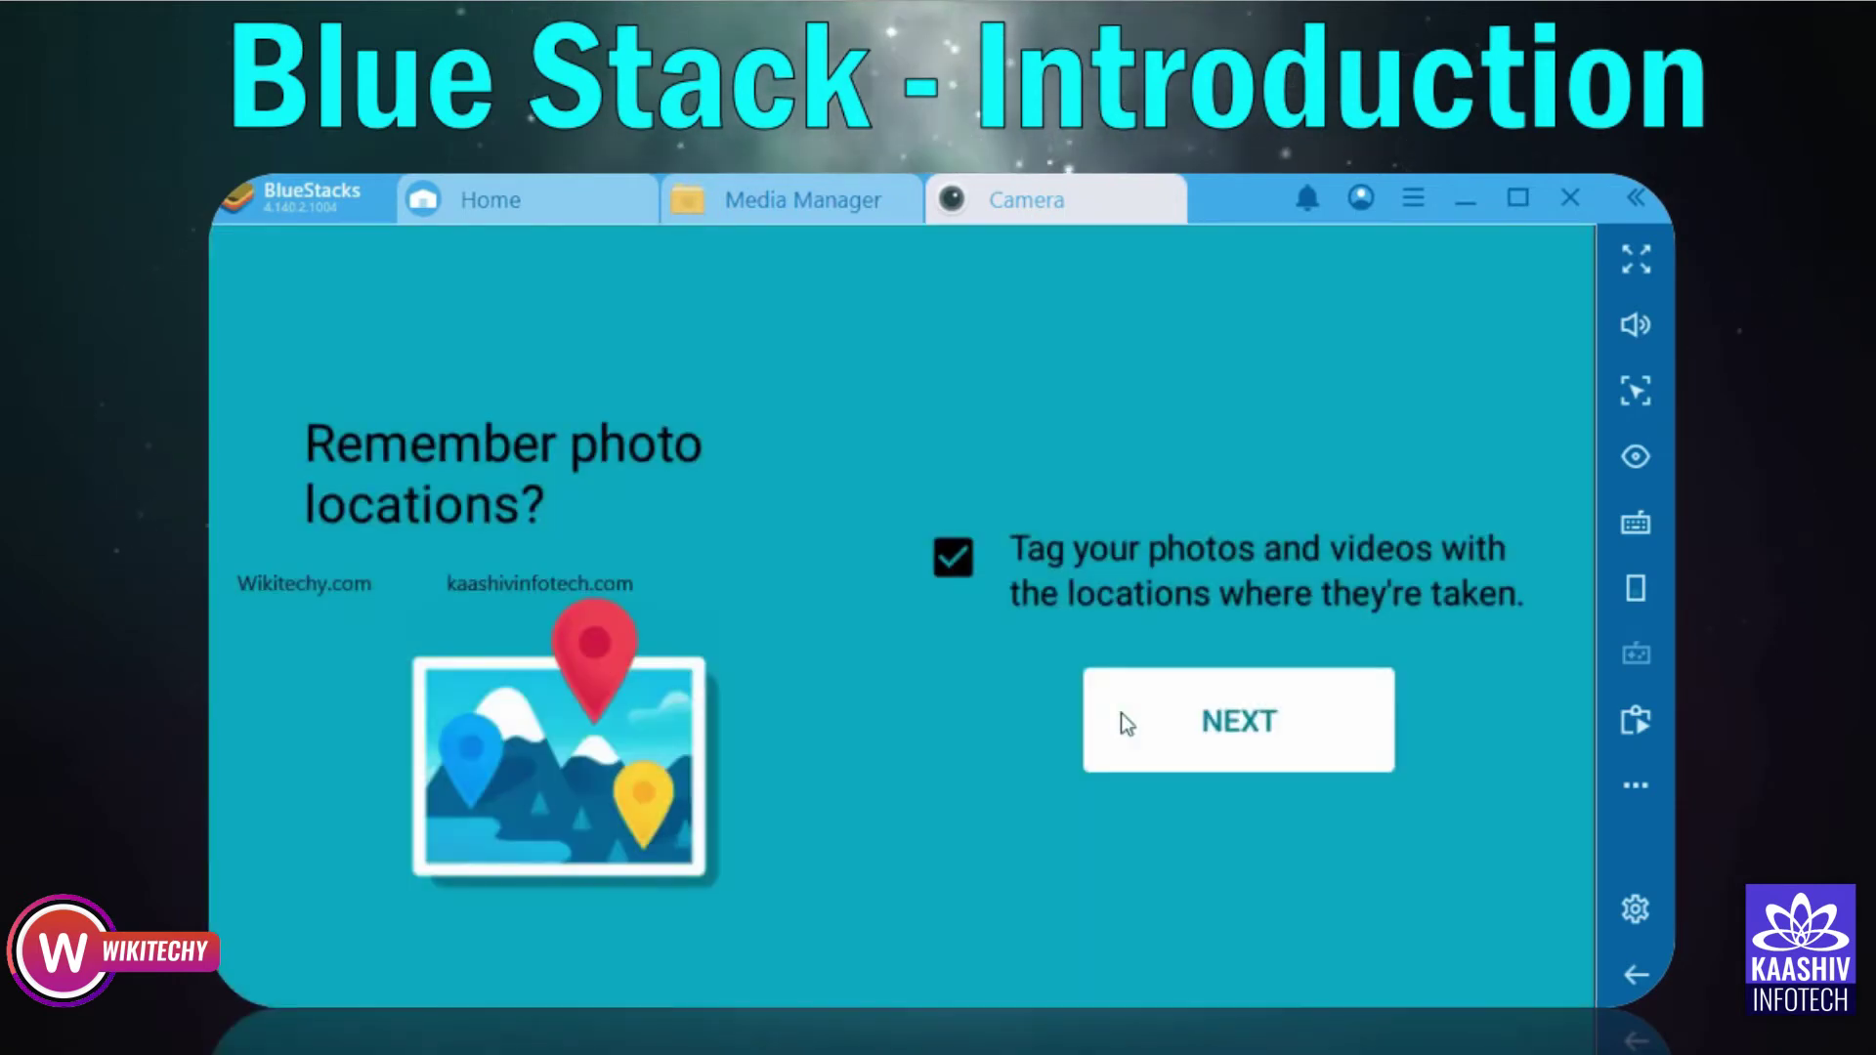
pyautogui.click(1246, 728)
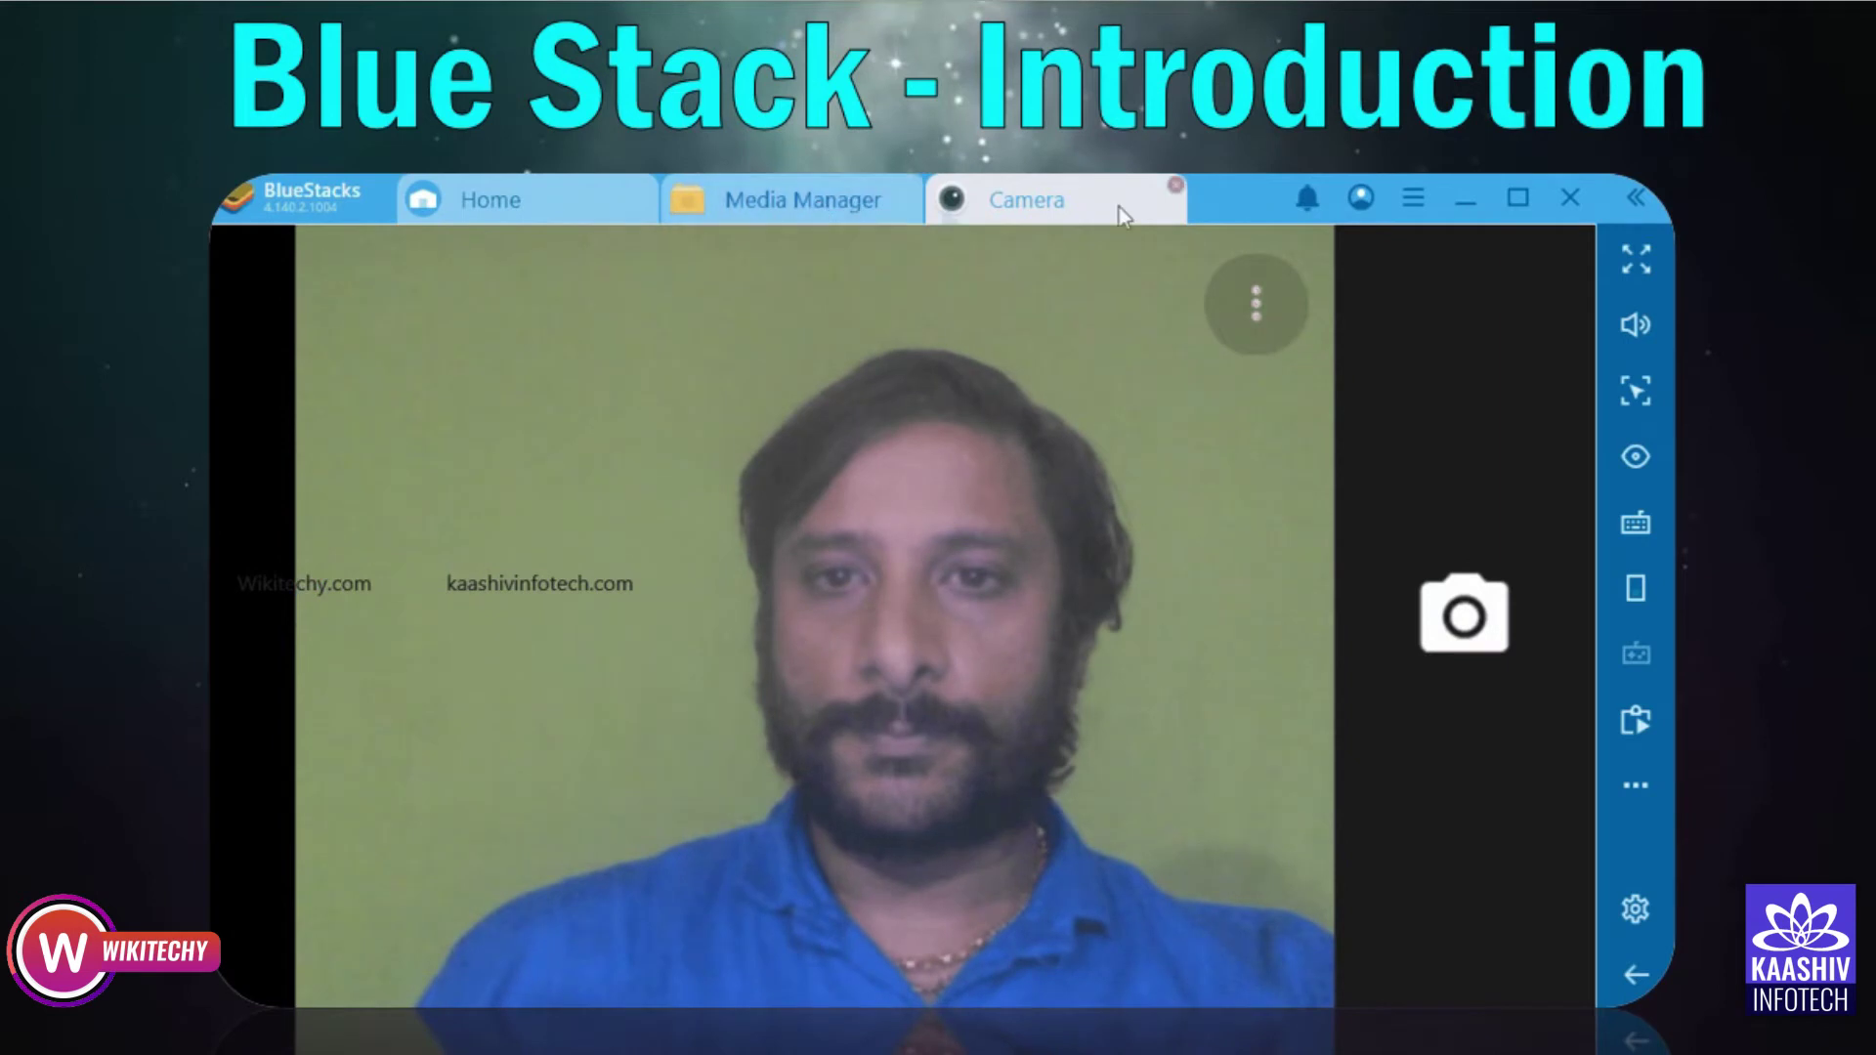
pyautogui.click(1176, 185)
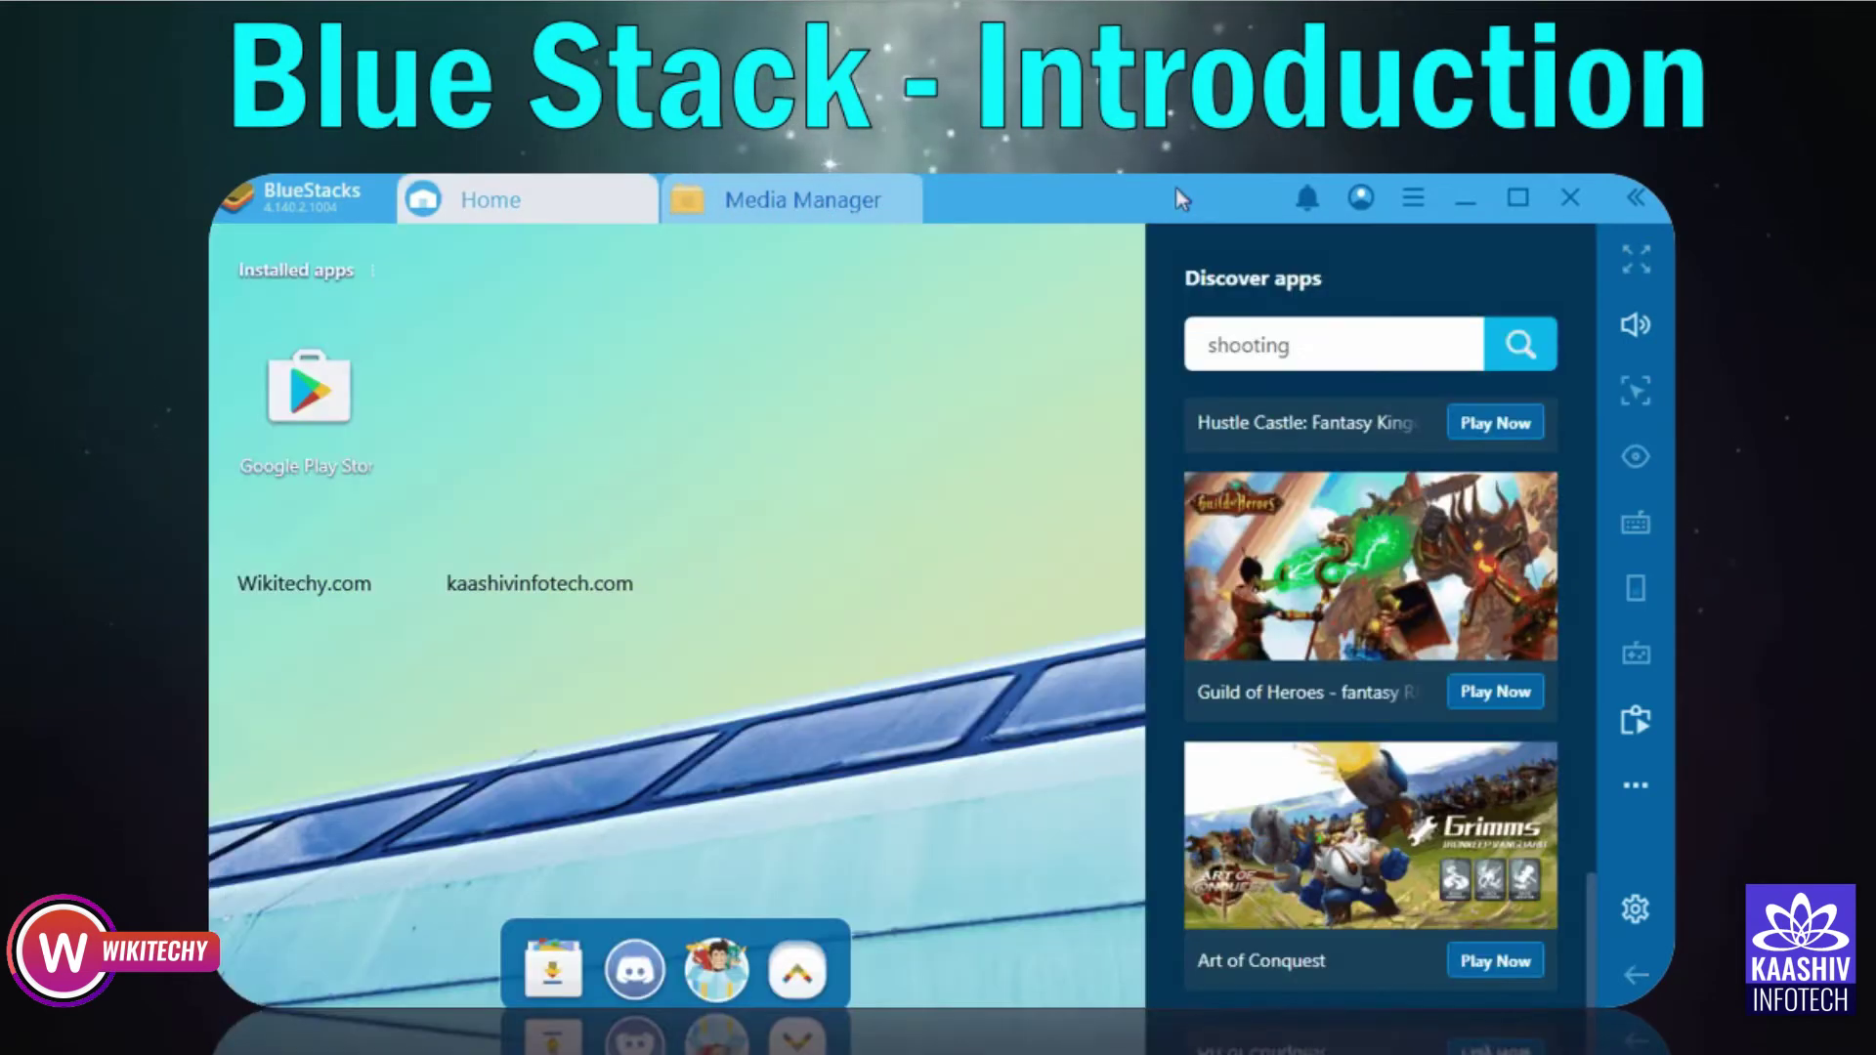
pyautogui.click(809, 985)
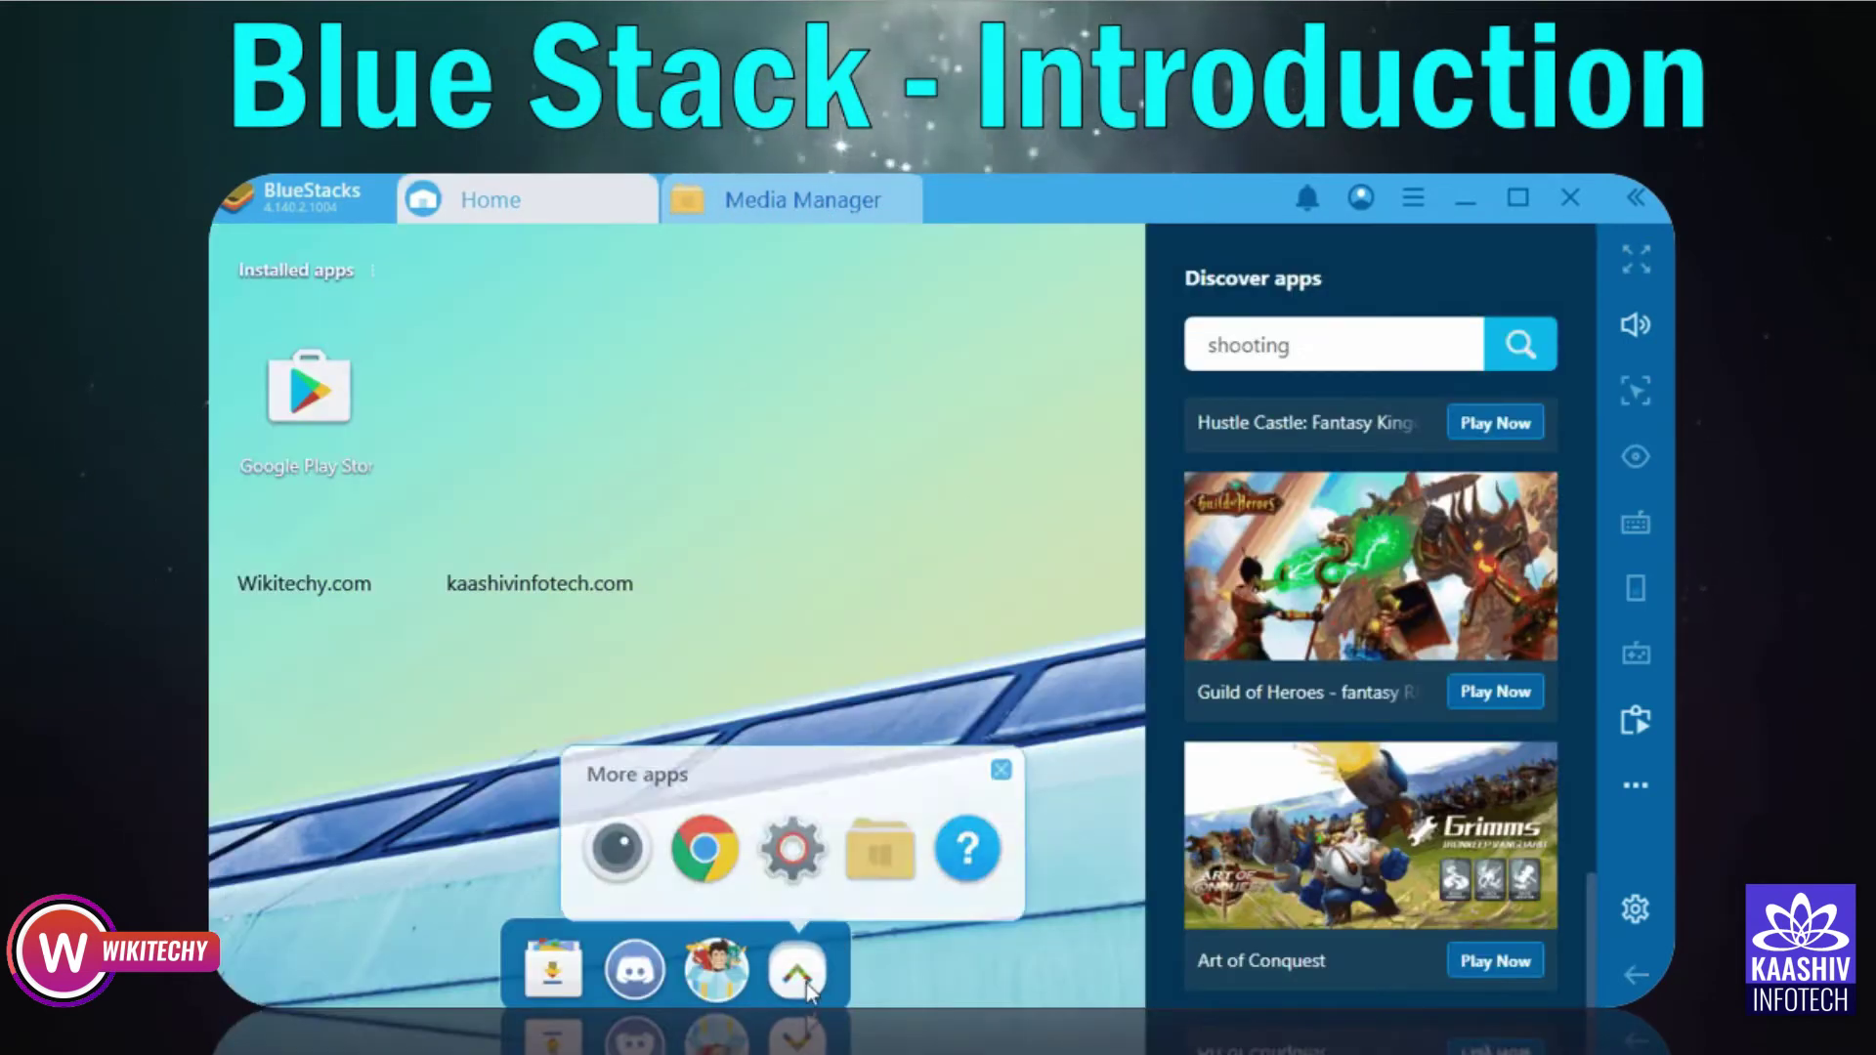
pyautogui.click(793, 848)
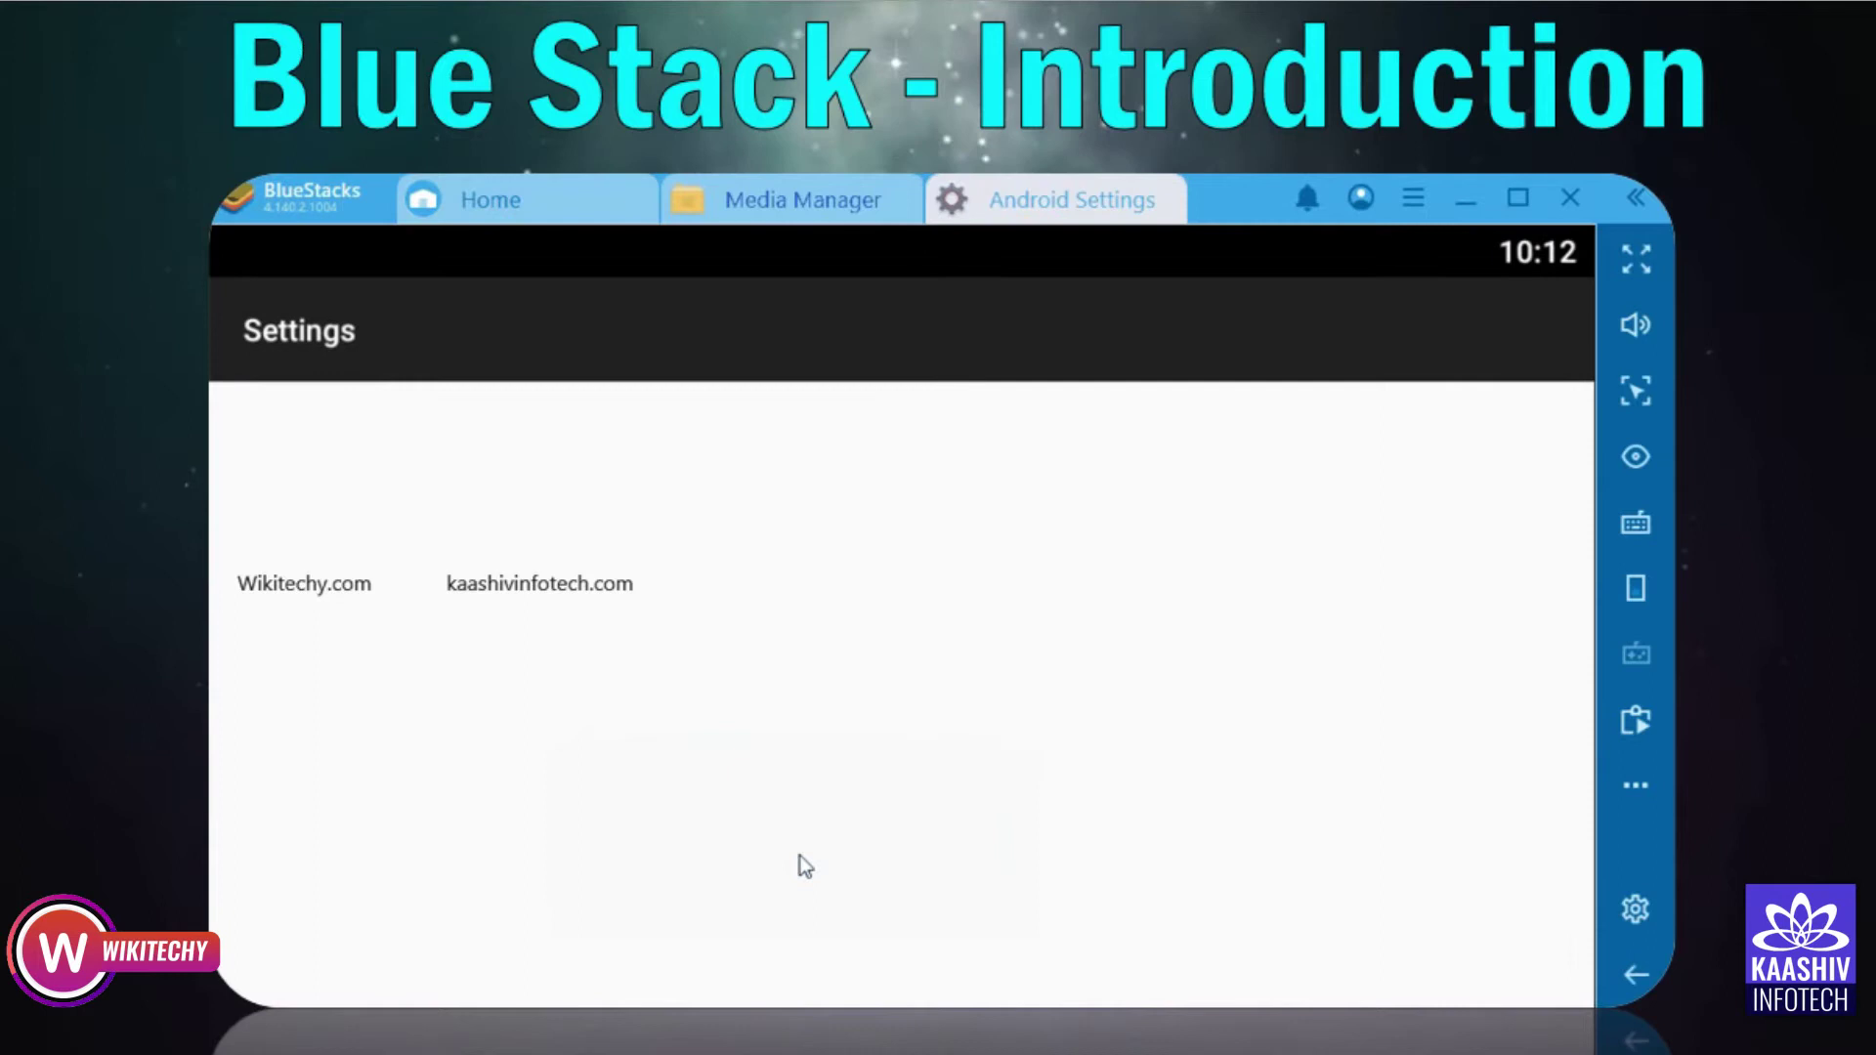
pyautogui.scroll(-9, 816, 719)
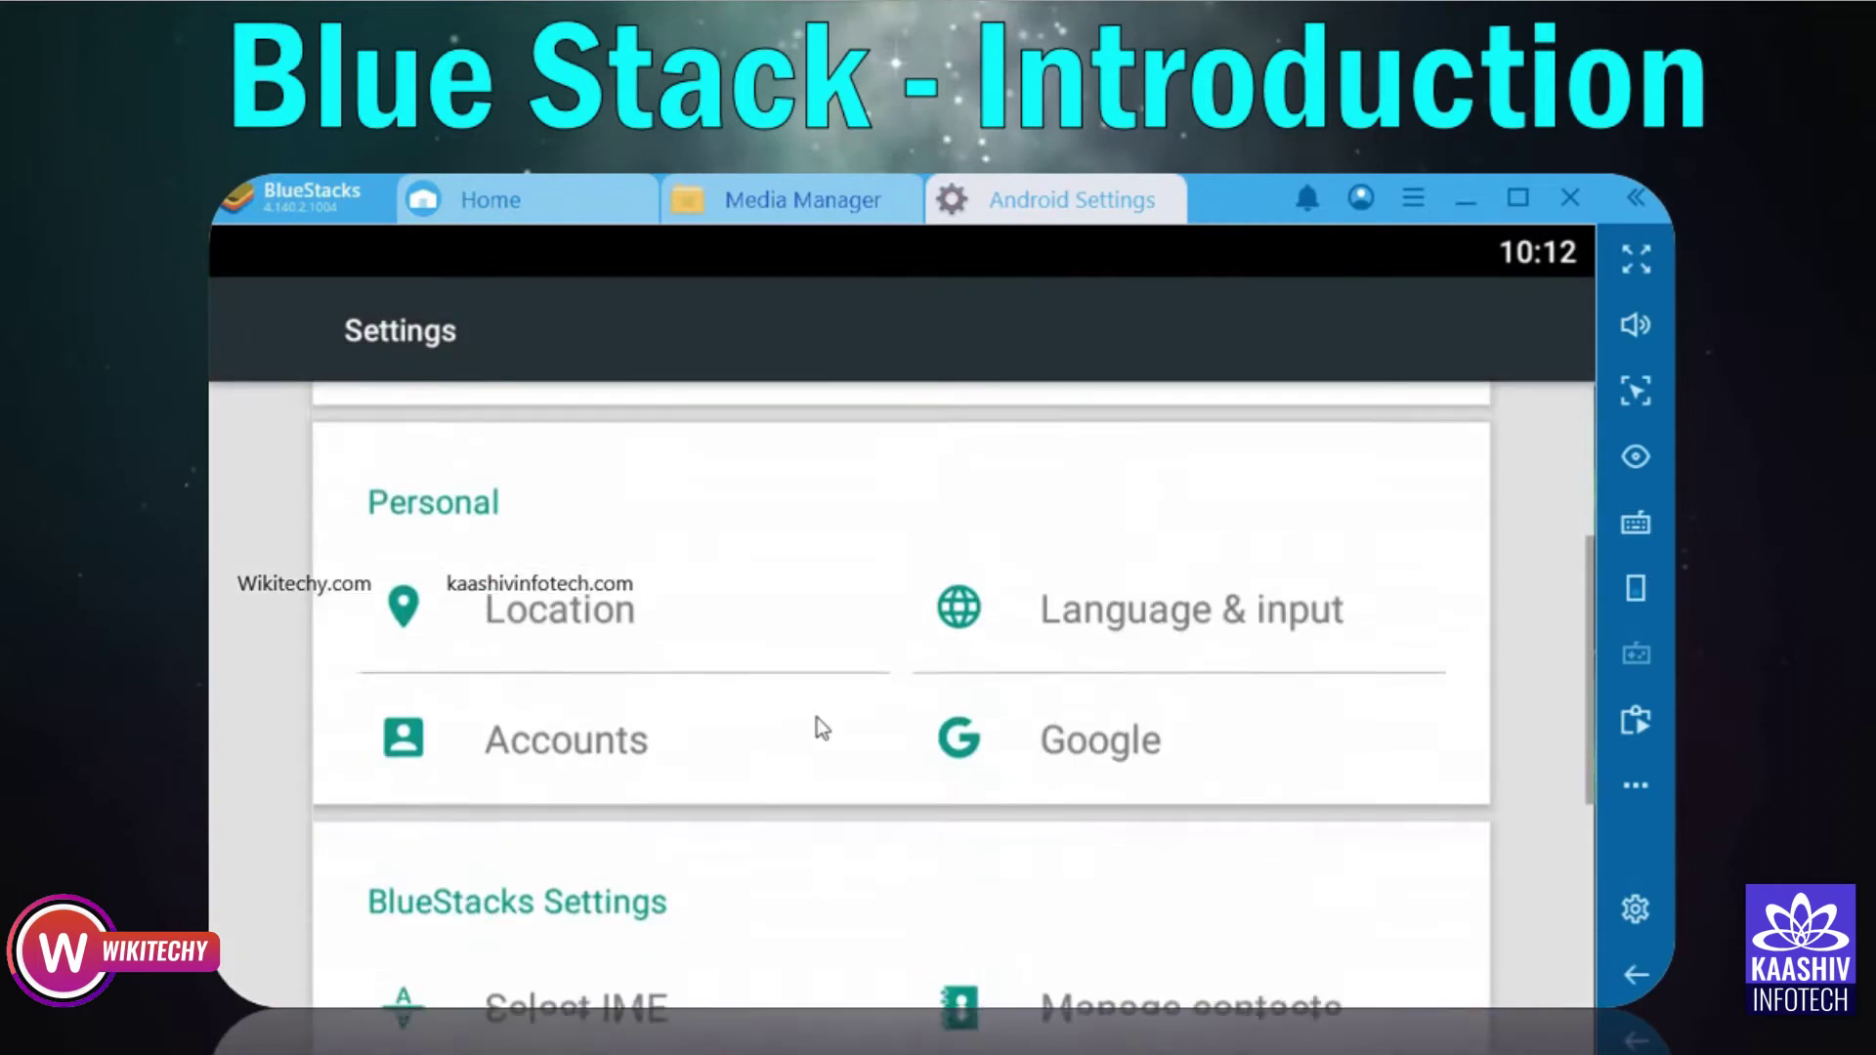
pyautogui.scroll(6, 817, 717)
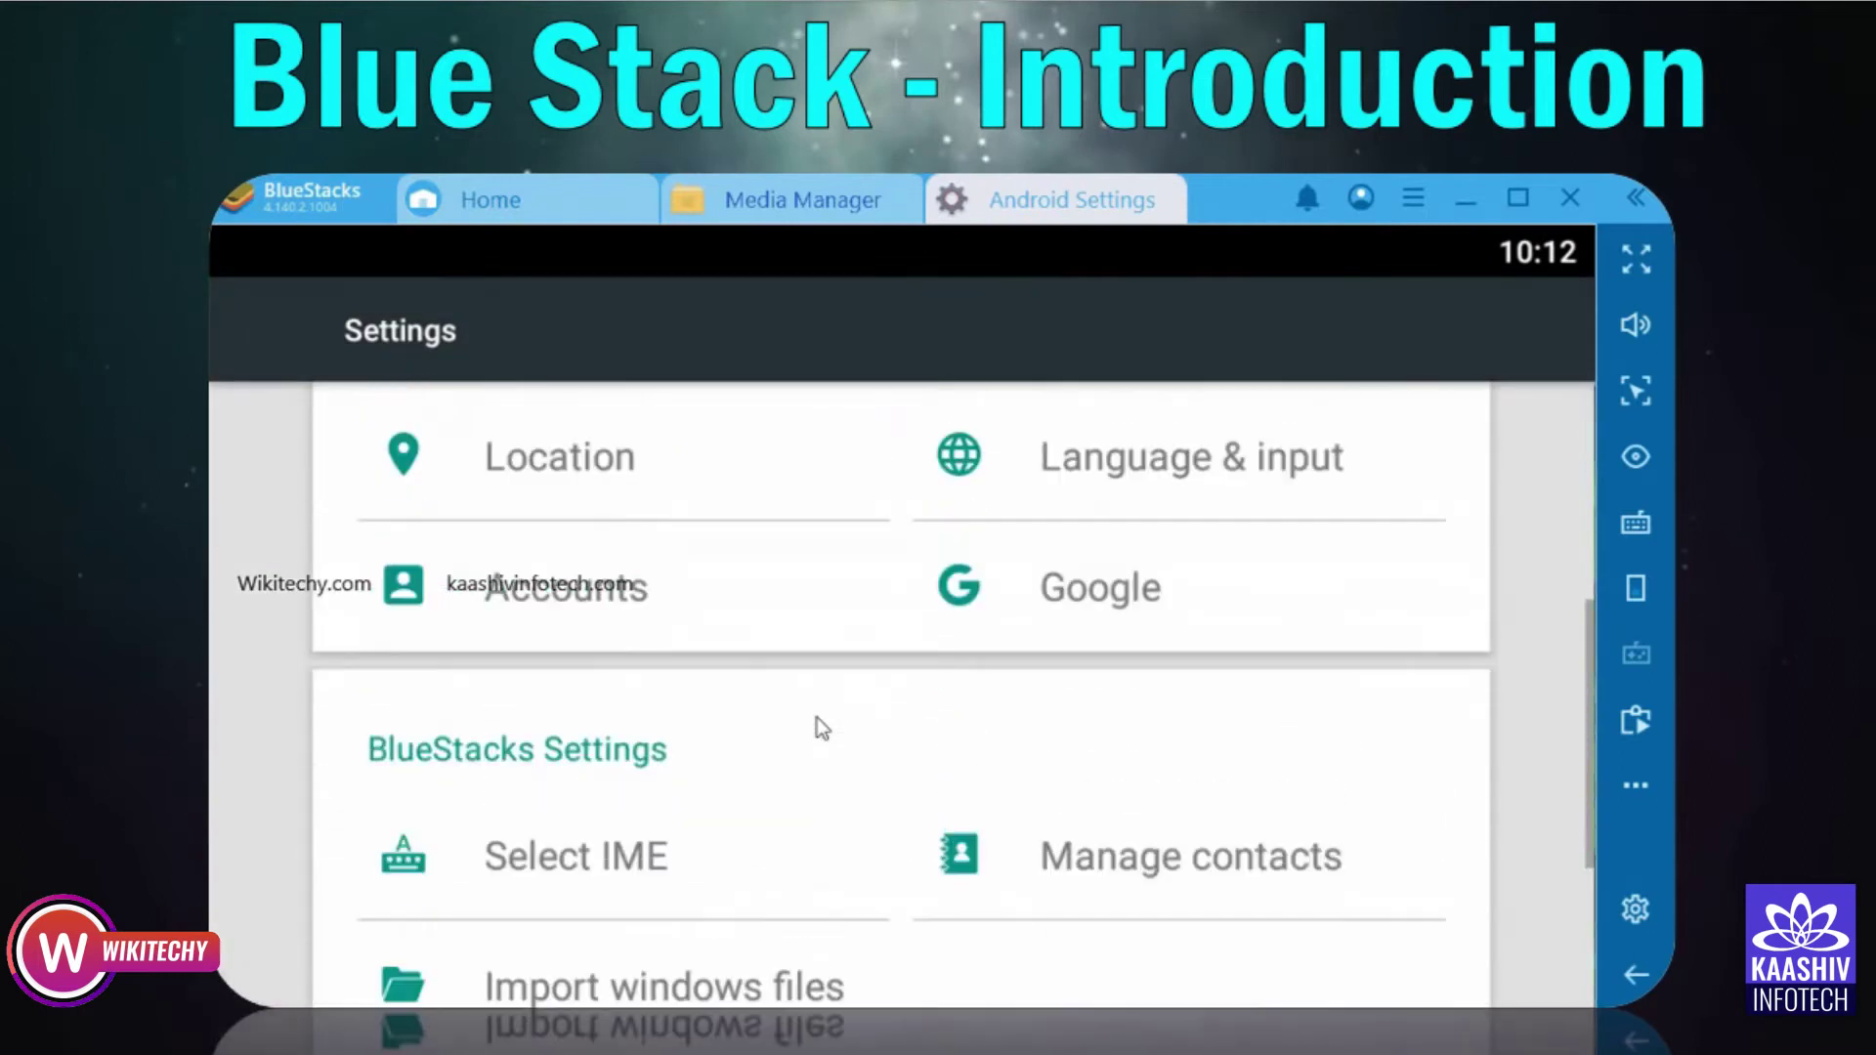
pyautogui.click(1177, 187)
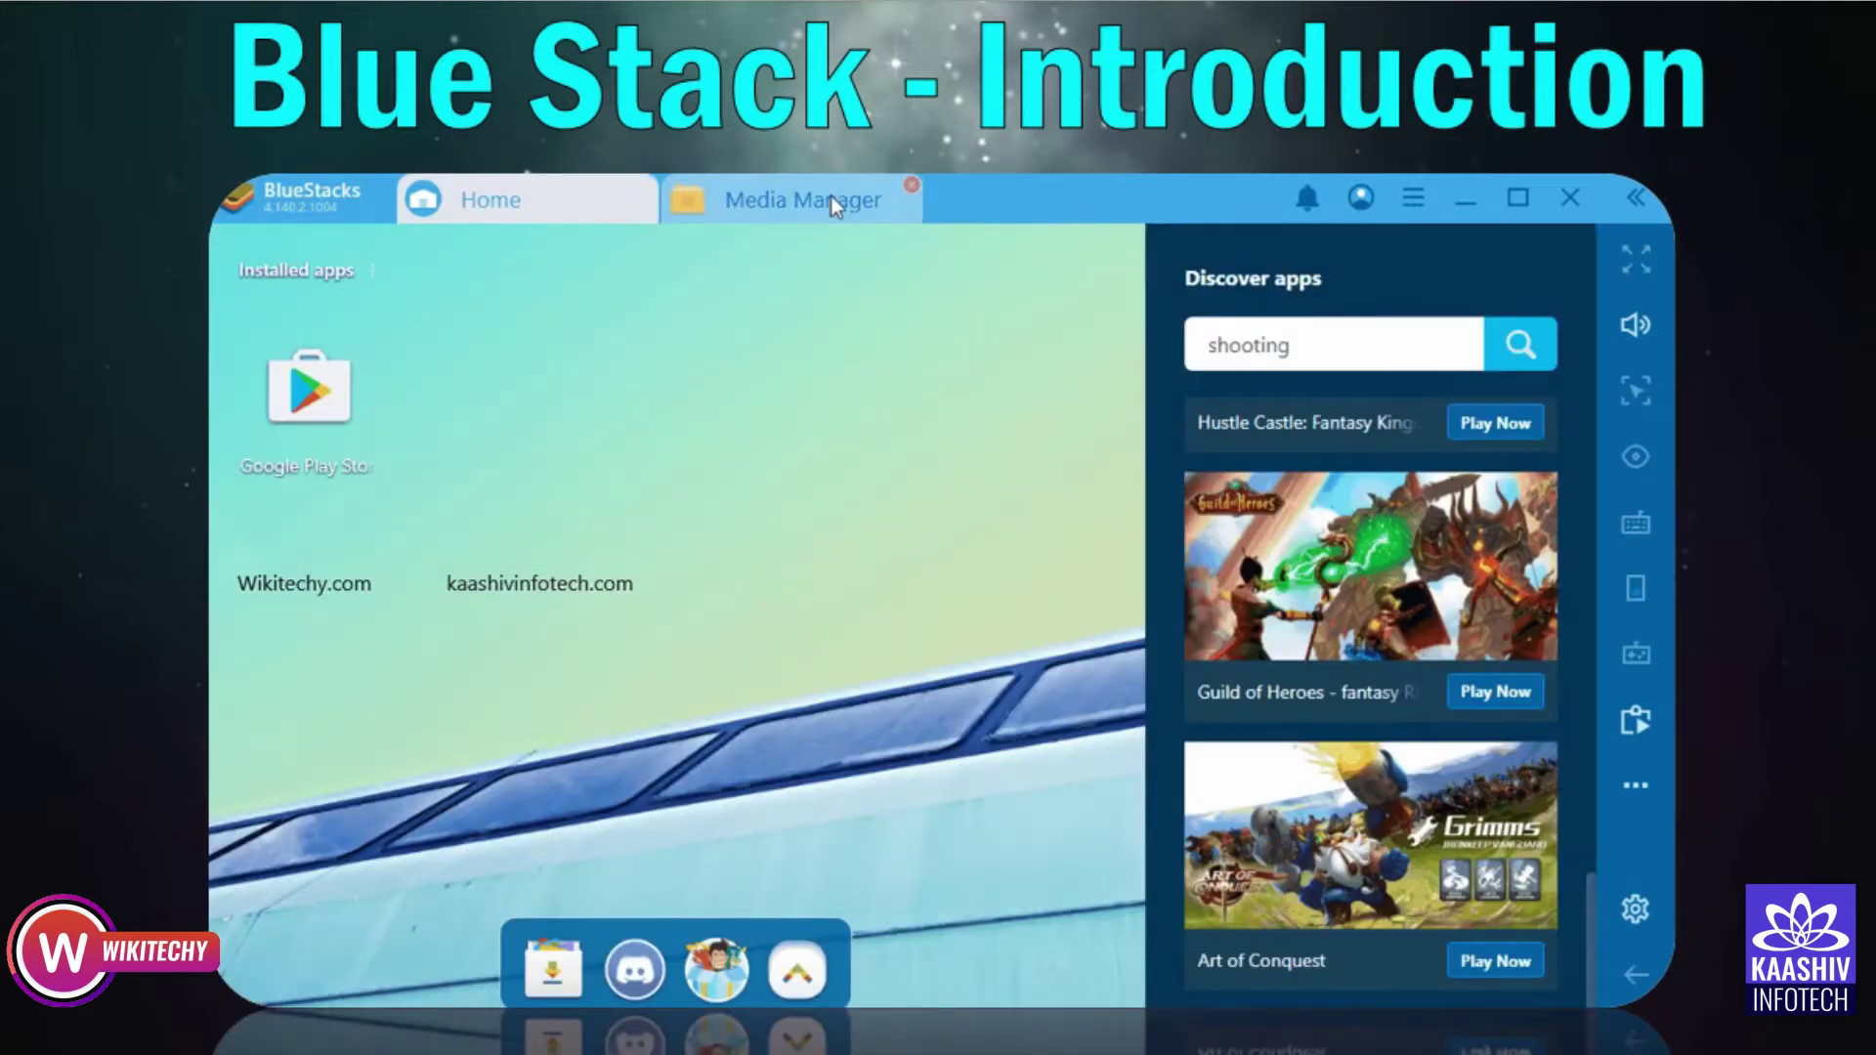
# - Close the existing Media Manager tab and reopen it from the More apps panel
pyautogui.click(830, 196)
pyautogui.click(910, 186)
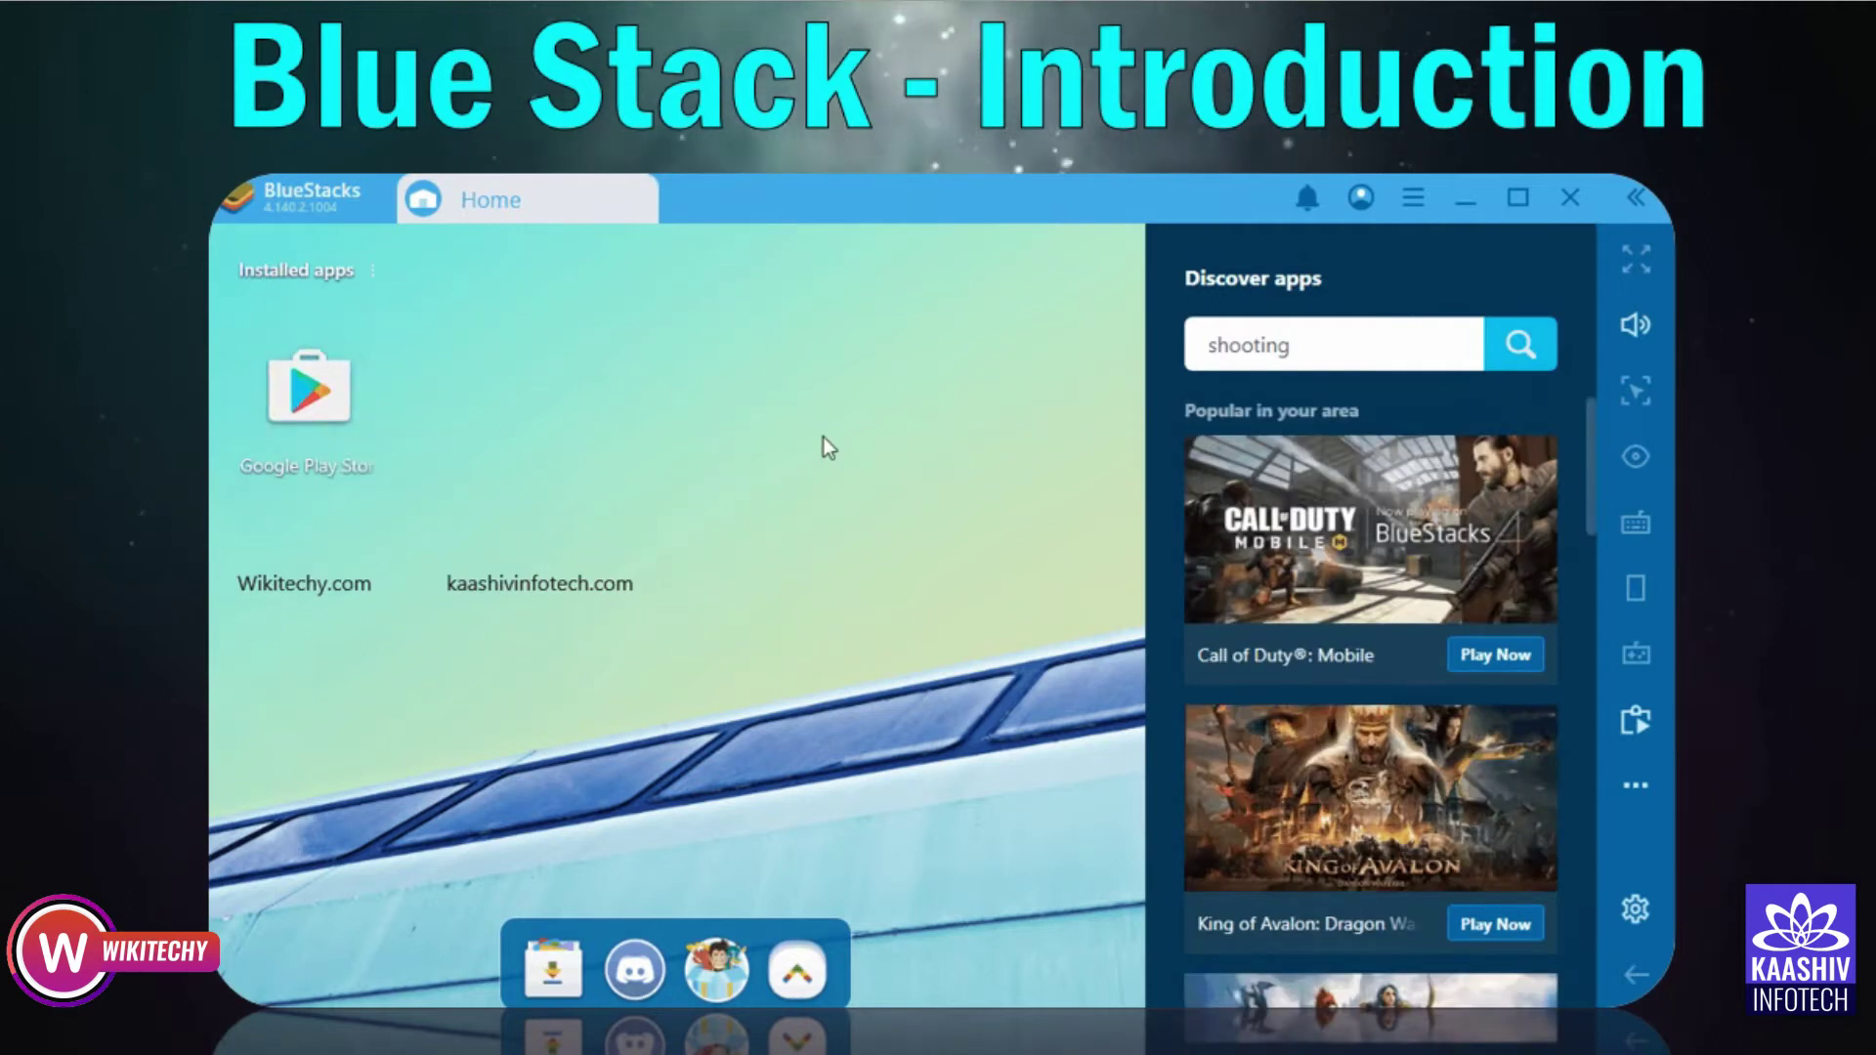
pyautogui.click(820, 989)
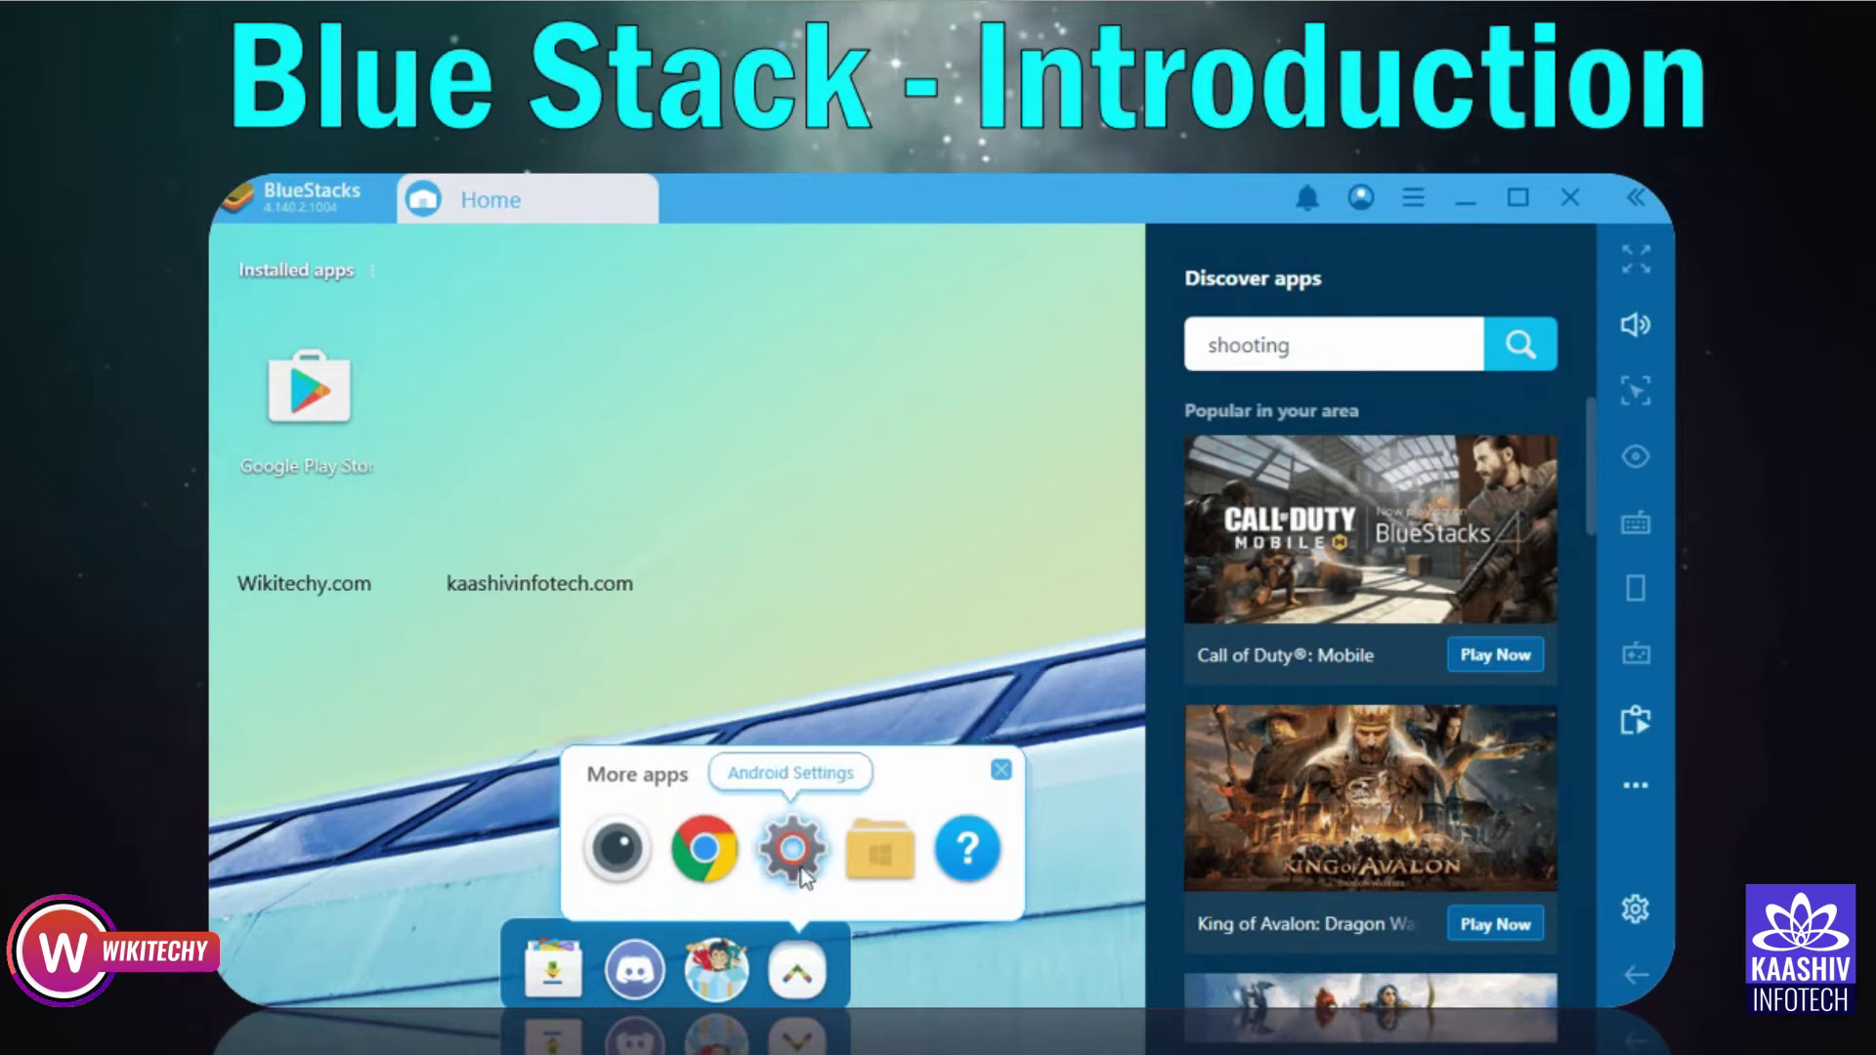
pyautogui.click(888, 859)
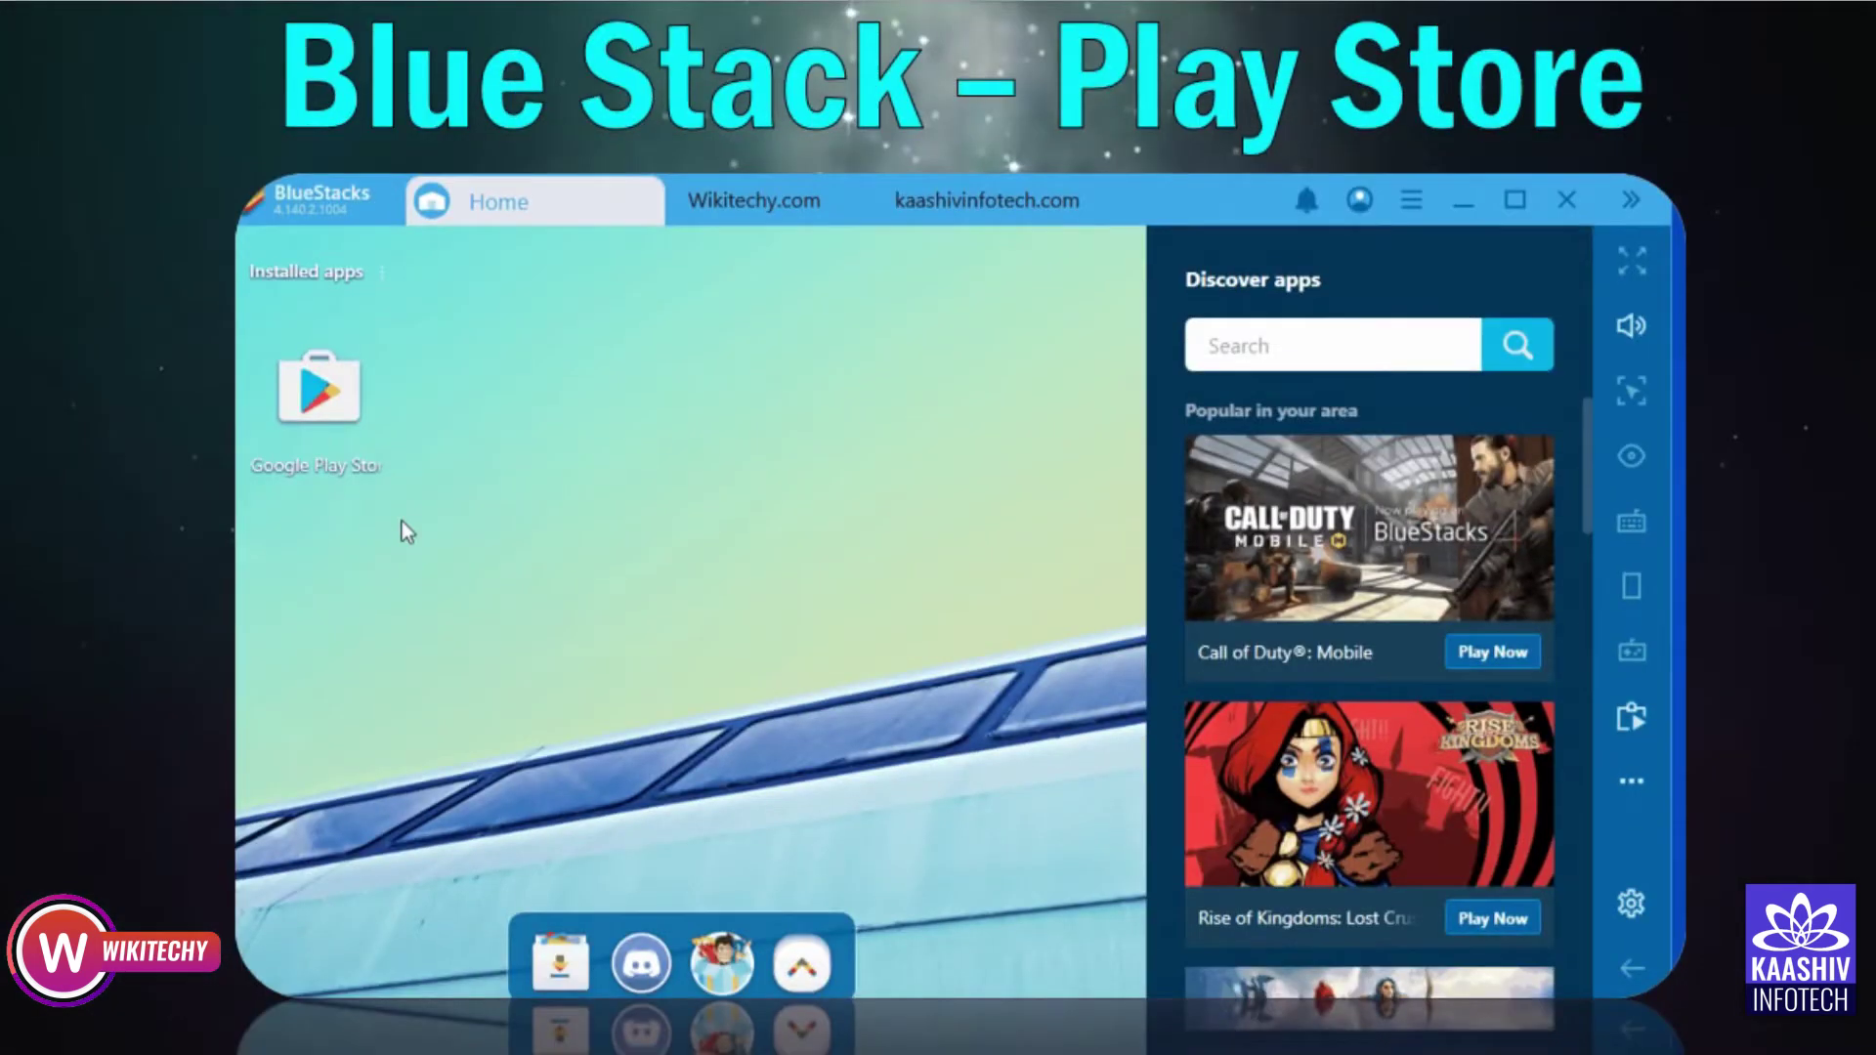
# - Open Google Play Store and find Ludo King under Recommended for you
pyautogui.click(350, 420)
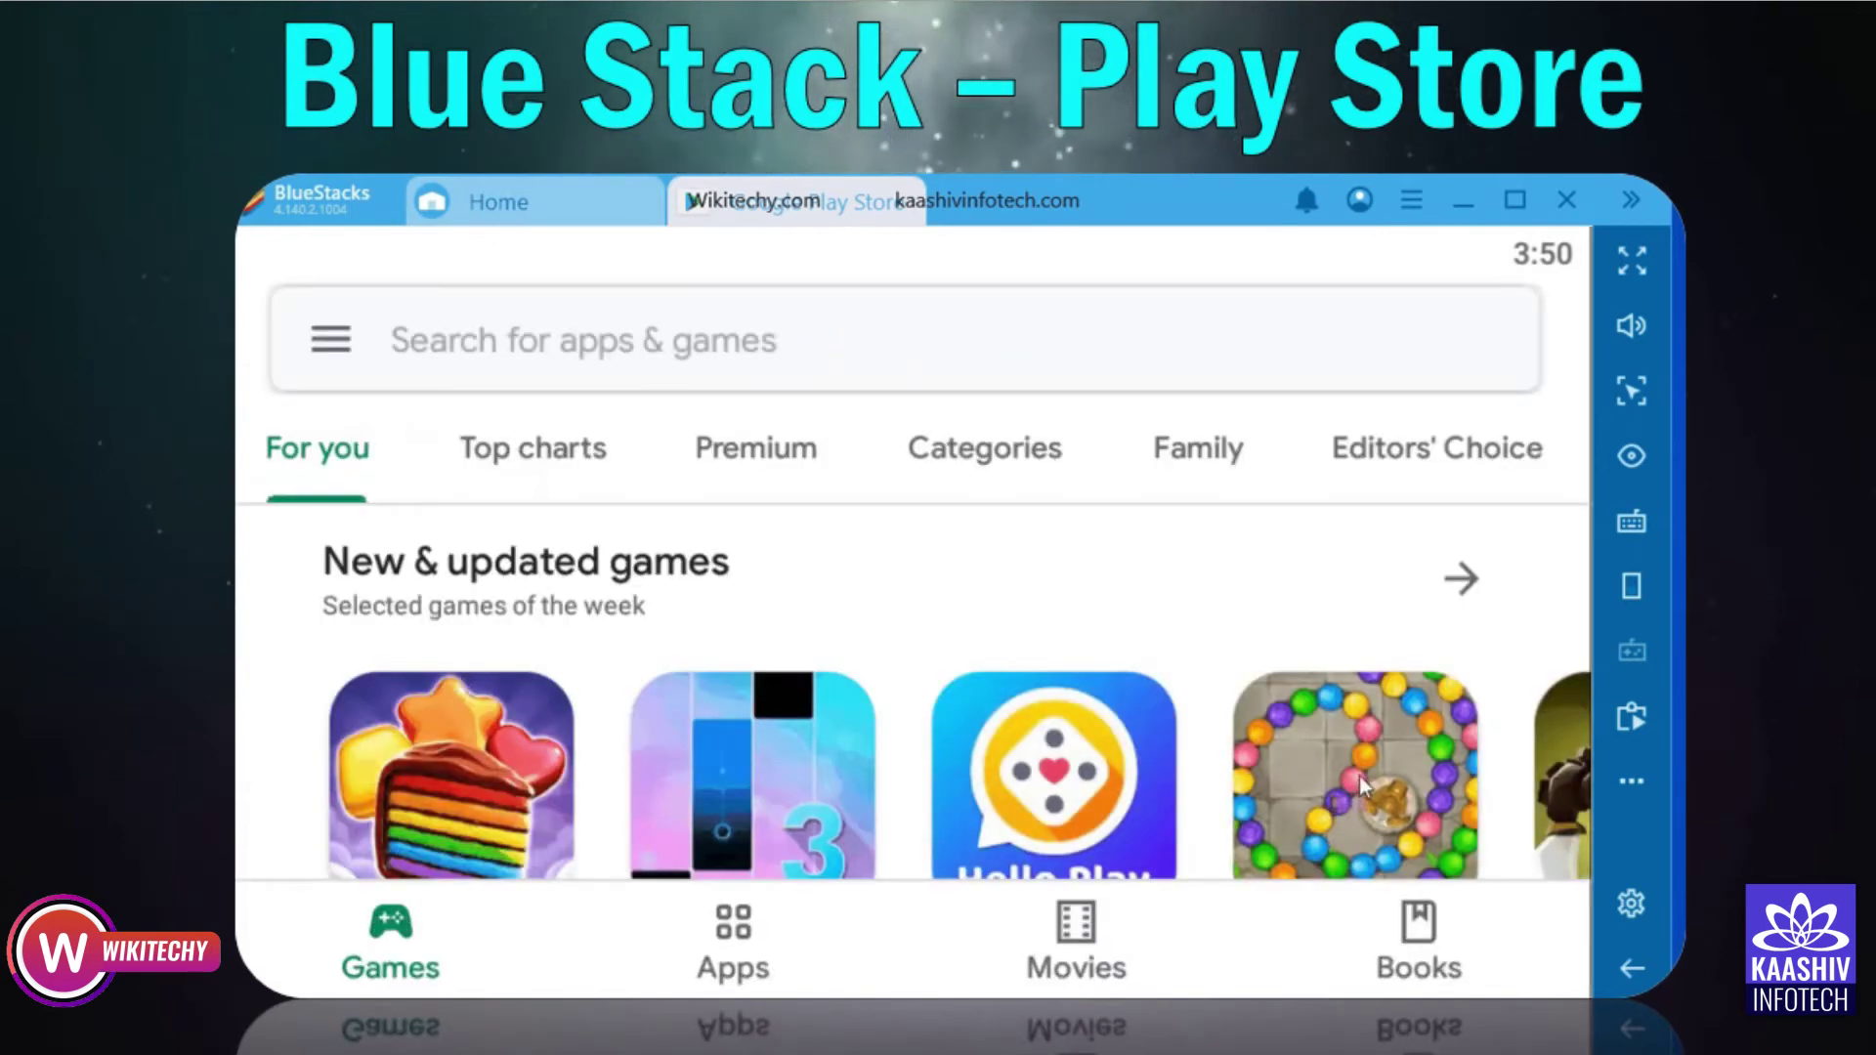
pyautogui.scroll(-3, 1358, 776)
pyautogui.scroll(-5, 1363, 754)
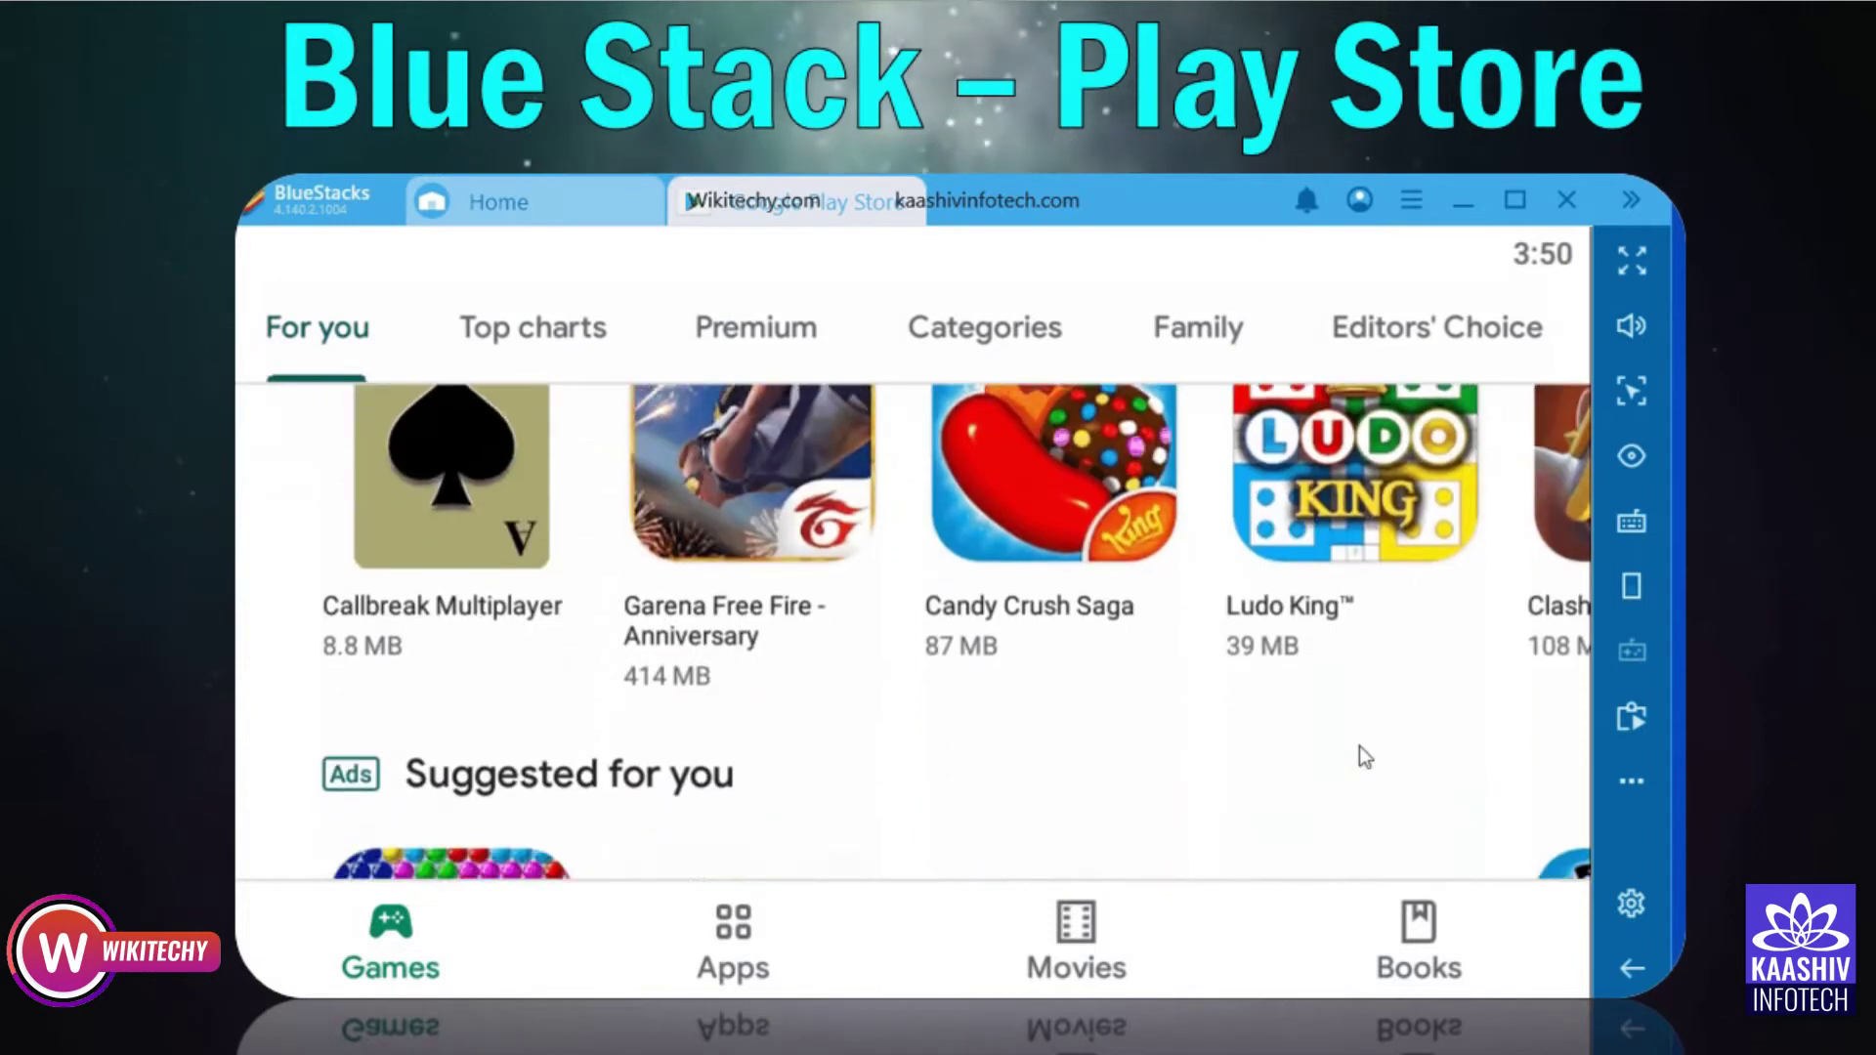
pyautogui.scroll(3, 1363, 754)
pyautogui.scroll(4, 1359, 747)
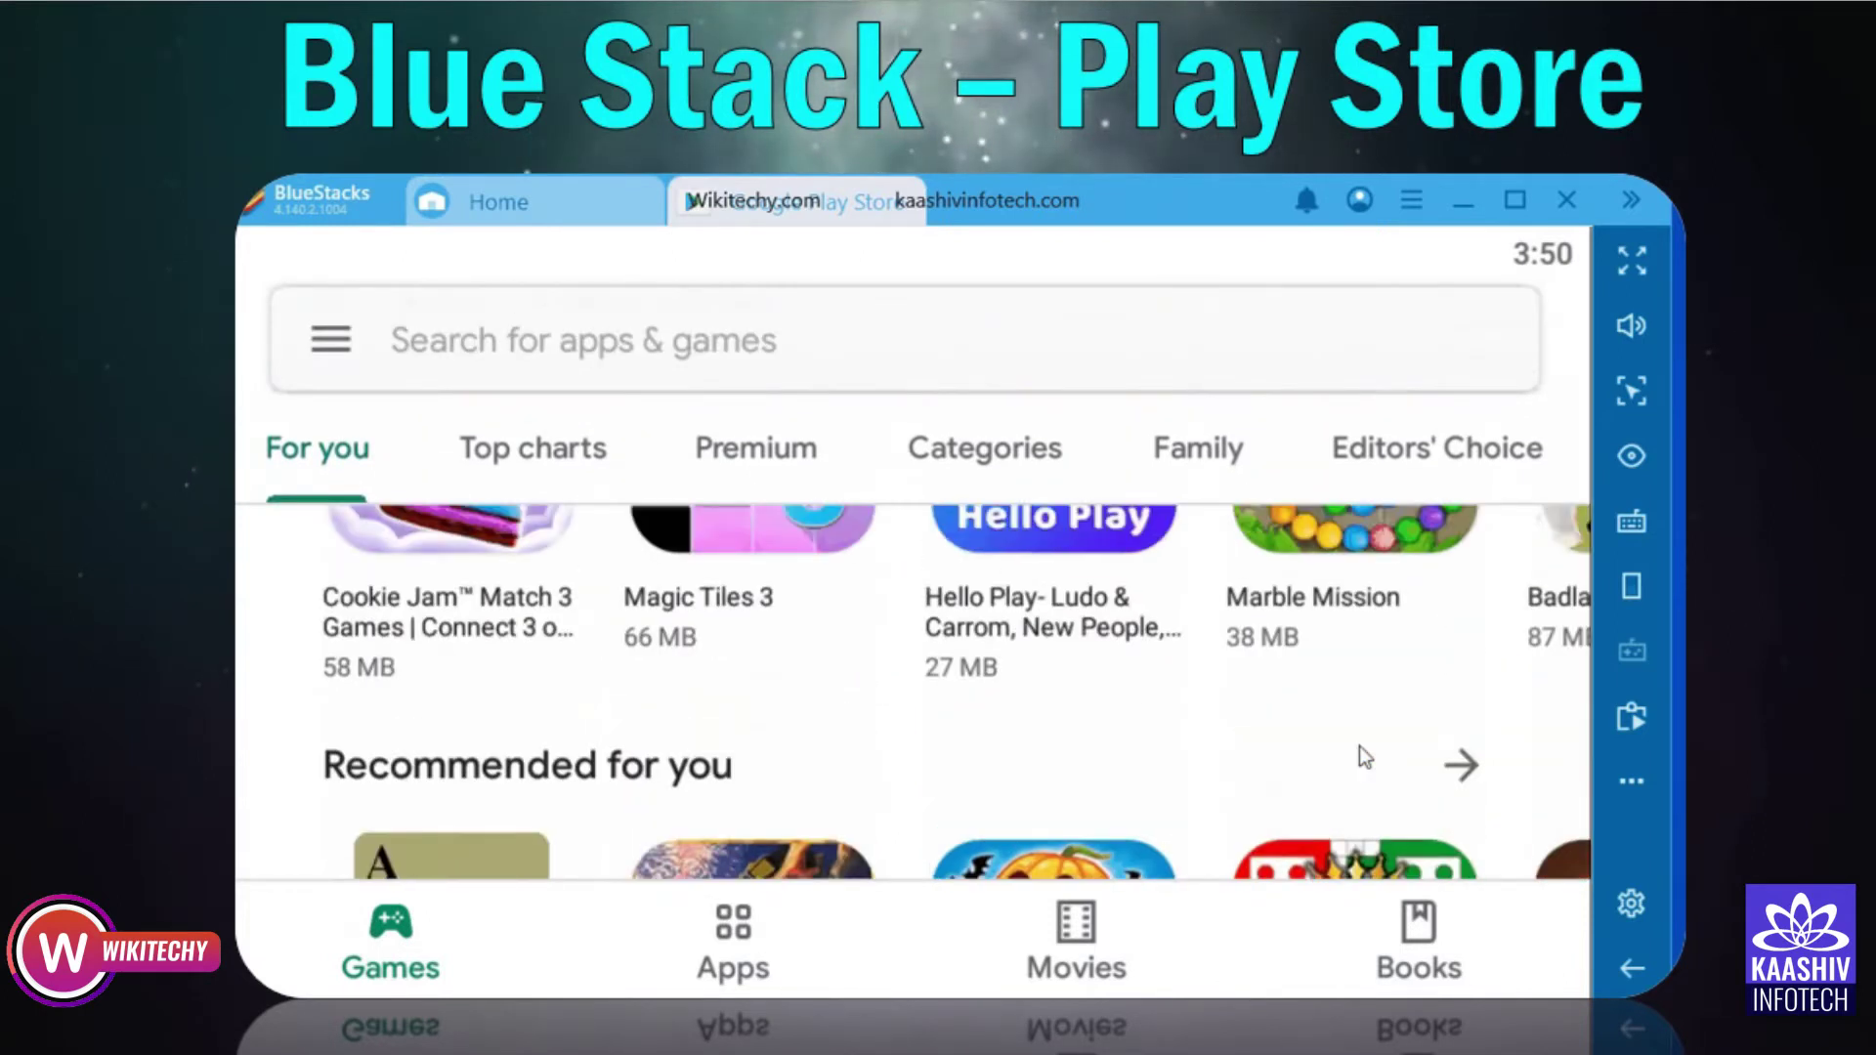
pyautogui.scroll(-3, 1358, 729)
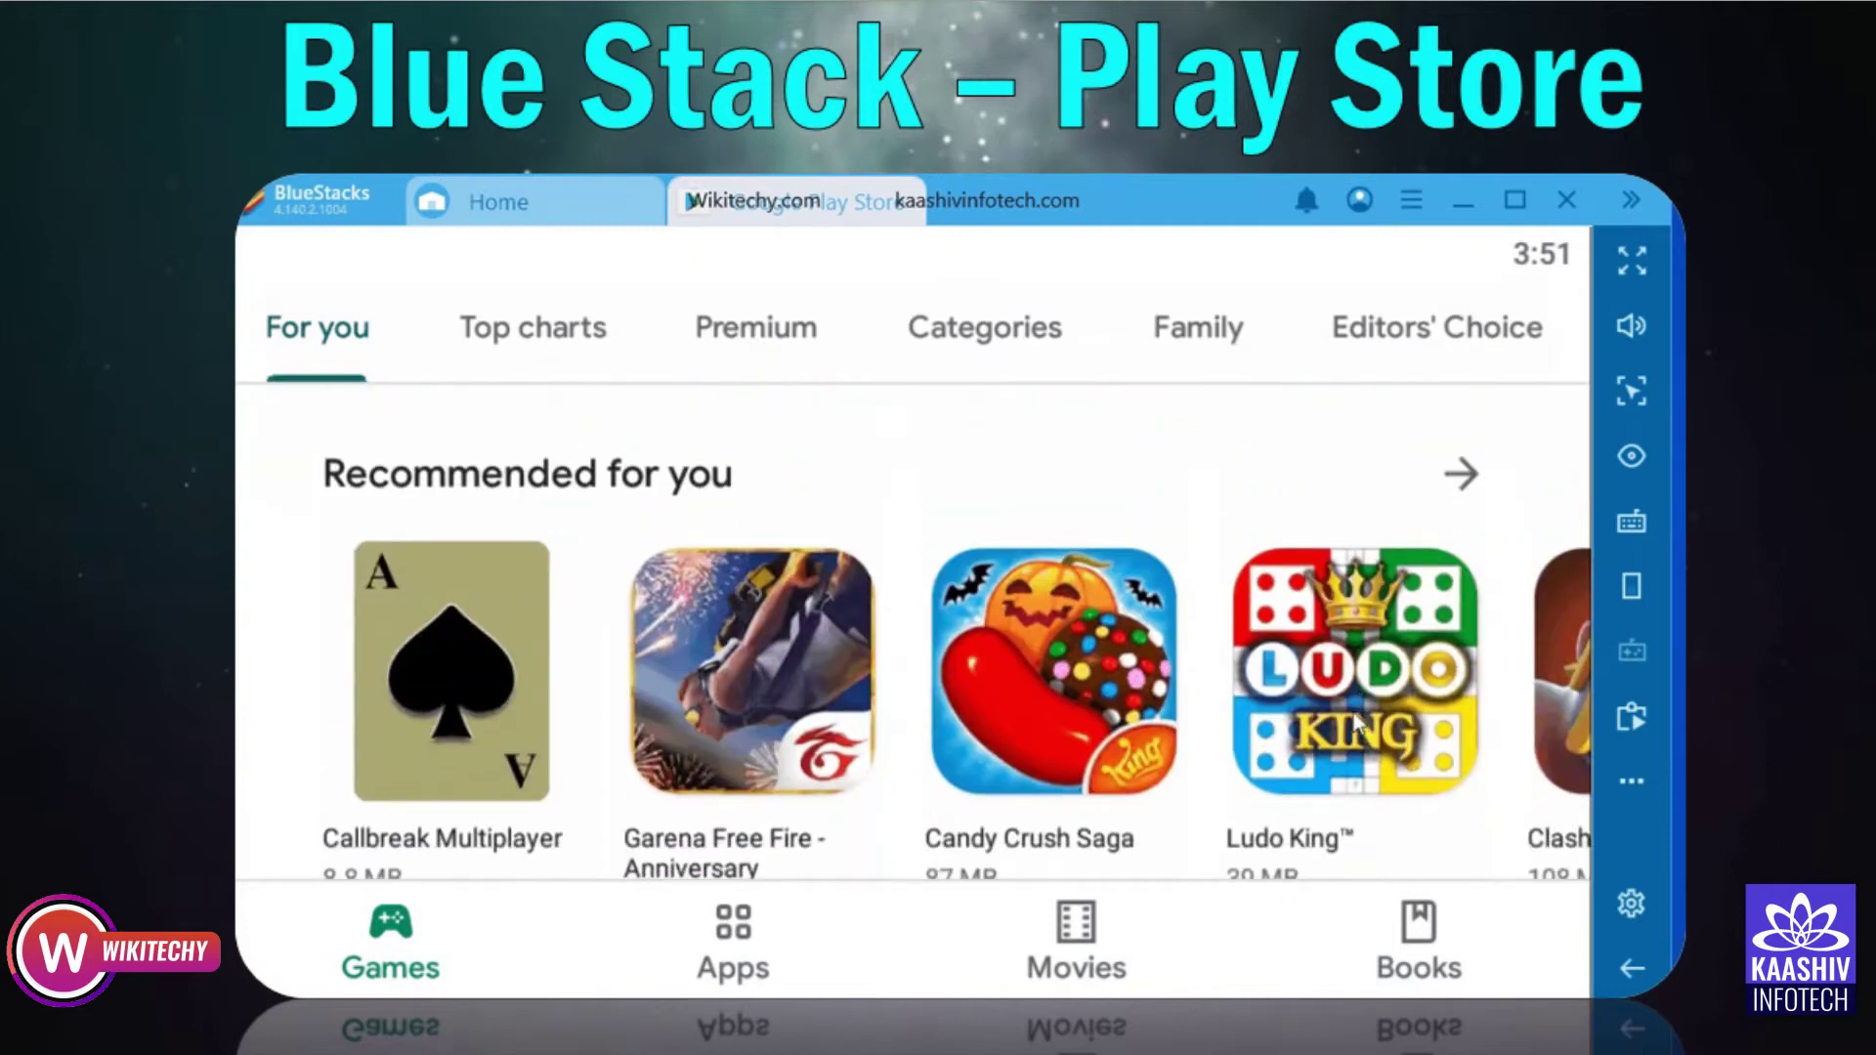
pyautogui.click(1356, 723)
# - Install and launch Ludo King, then lock the cursor to the game screen
pyautogui.scroll(-2, 1114, 673)
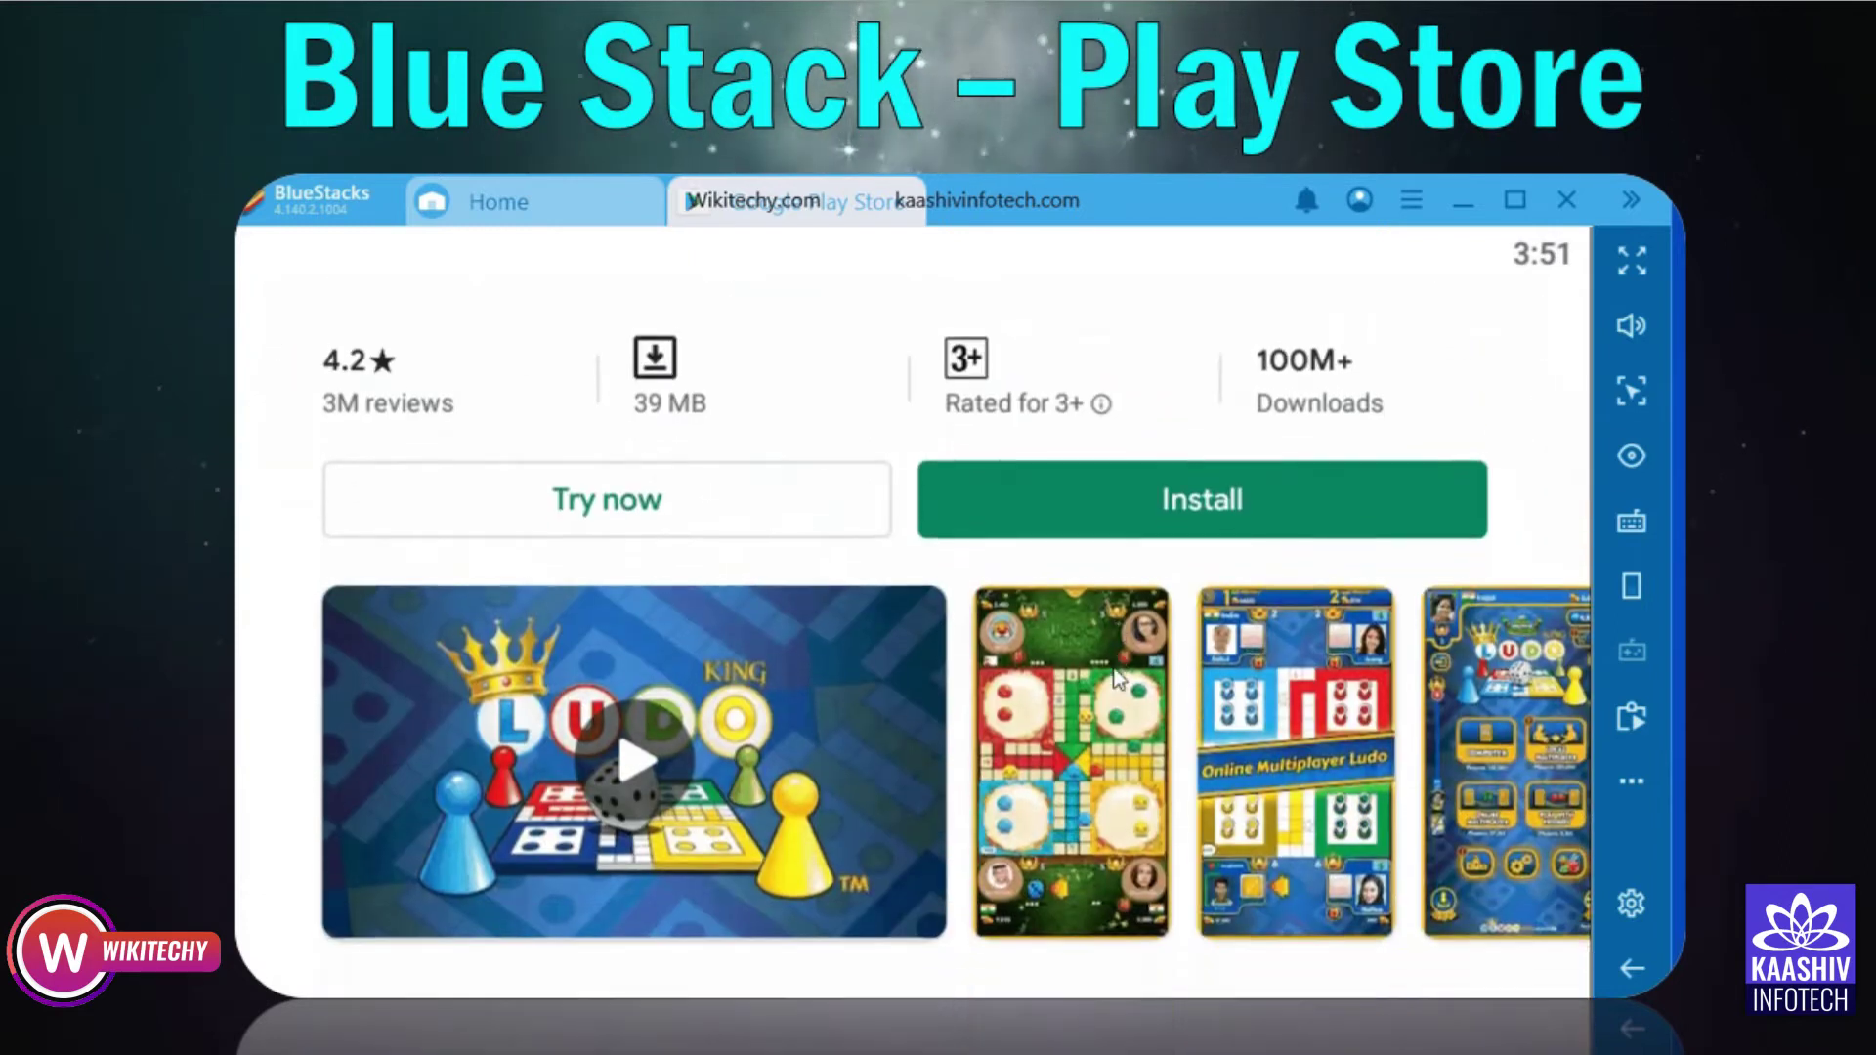
pyautogui.scroll(2, 1114, 678)
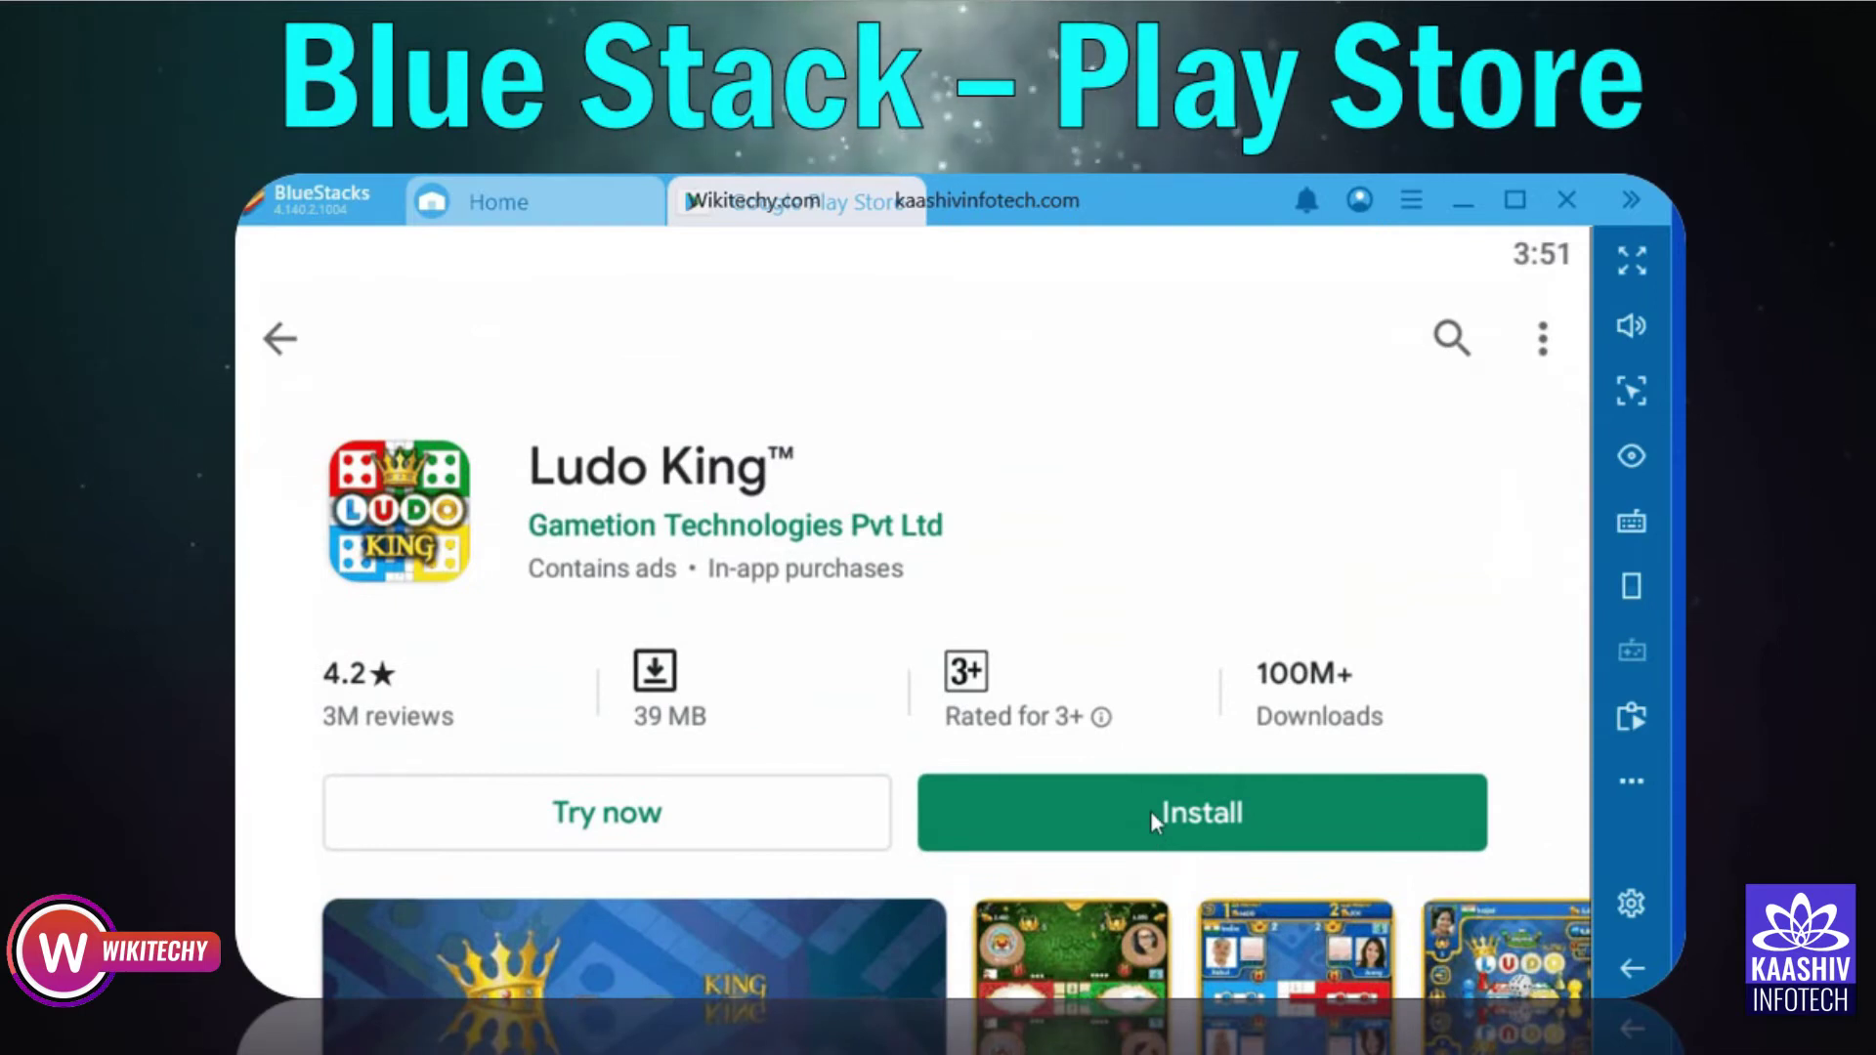
pyautogui.click(1151, 811)
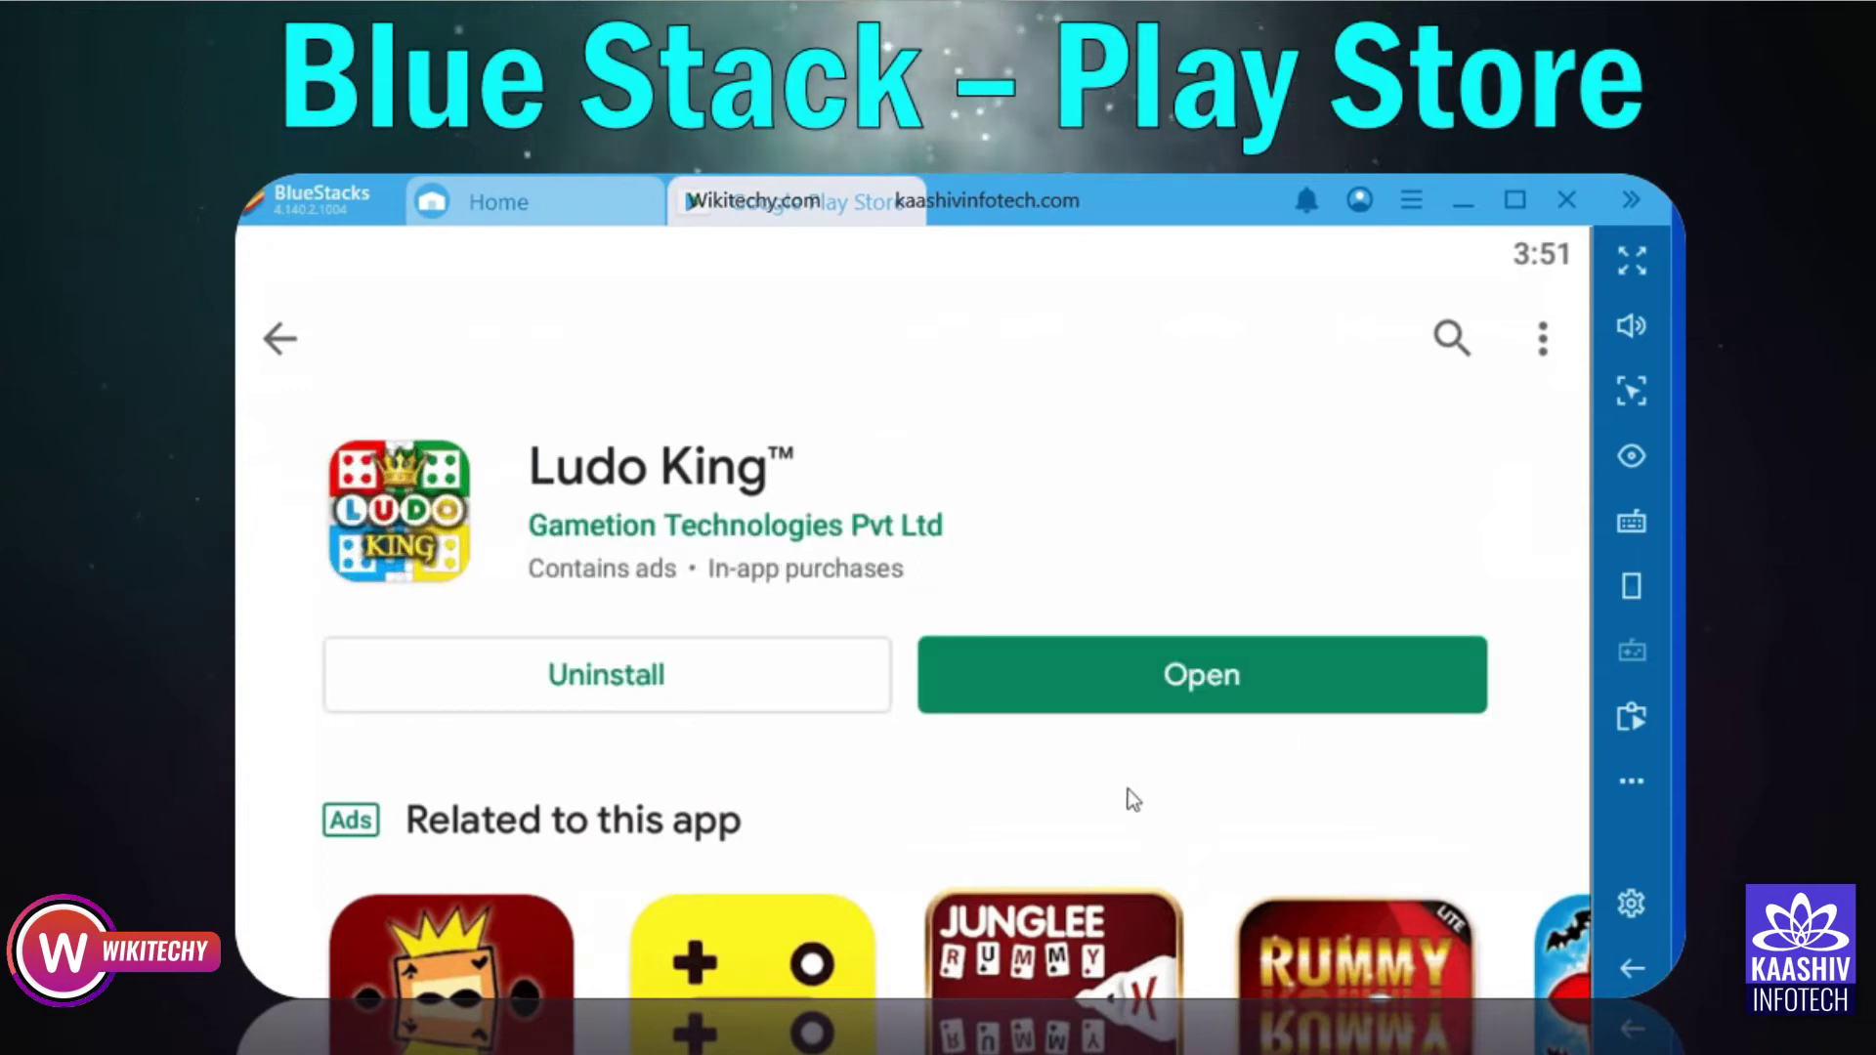
pyautogui.click(1133, 674)
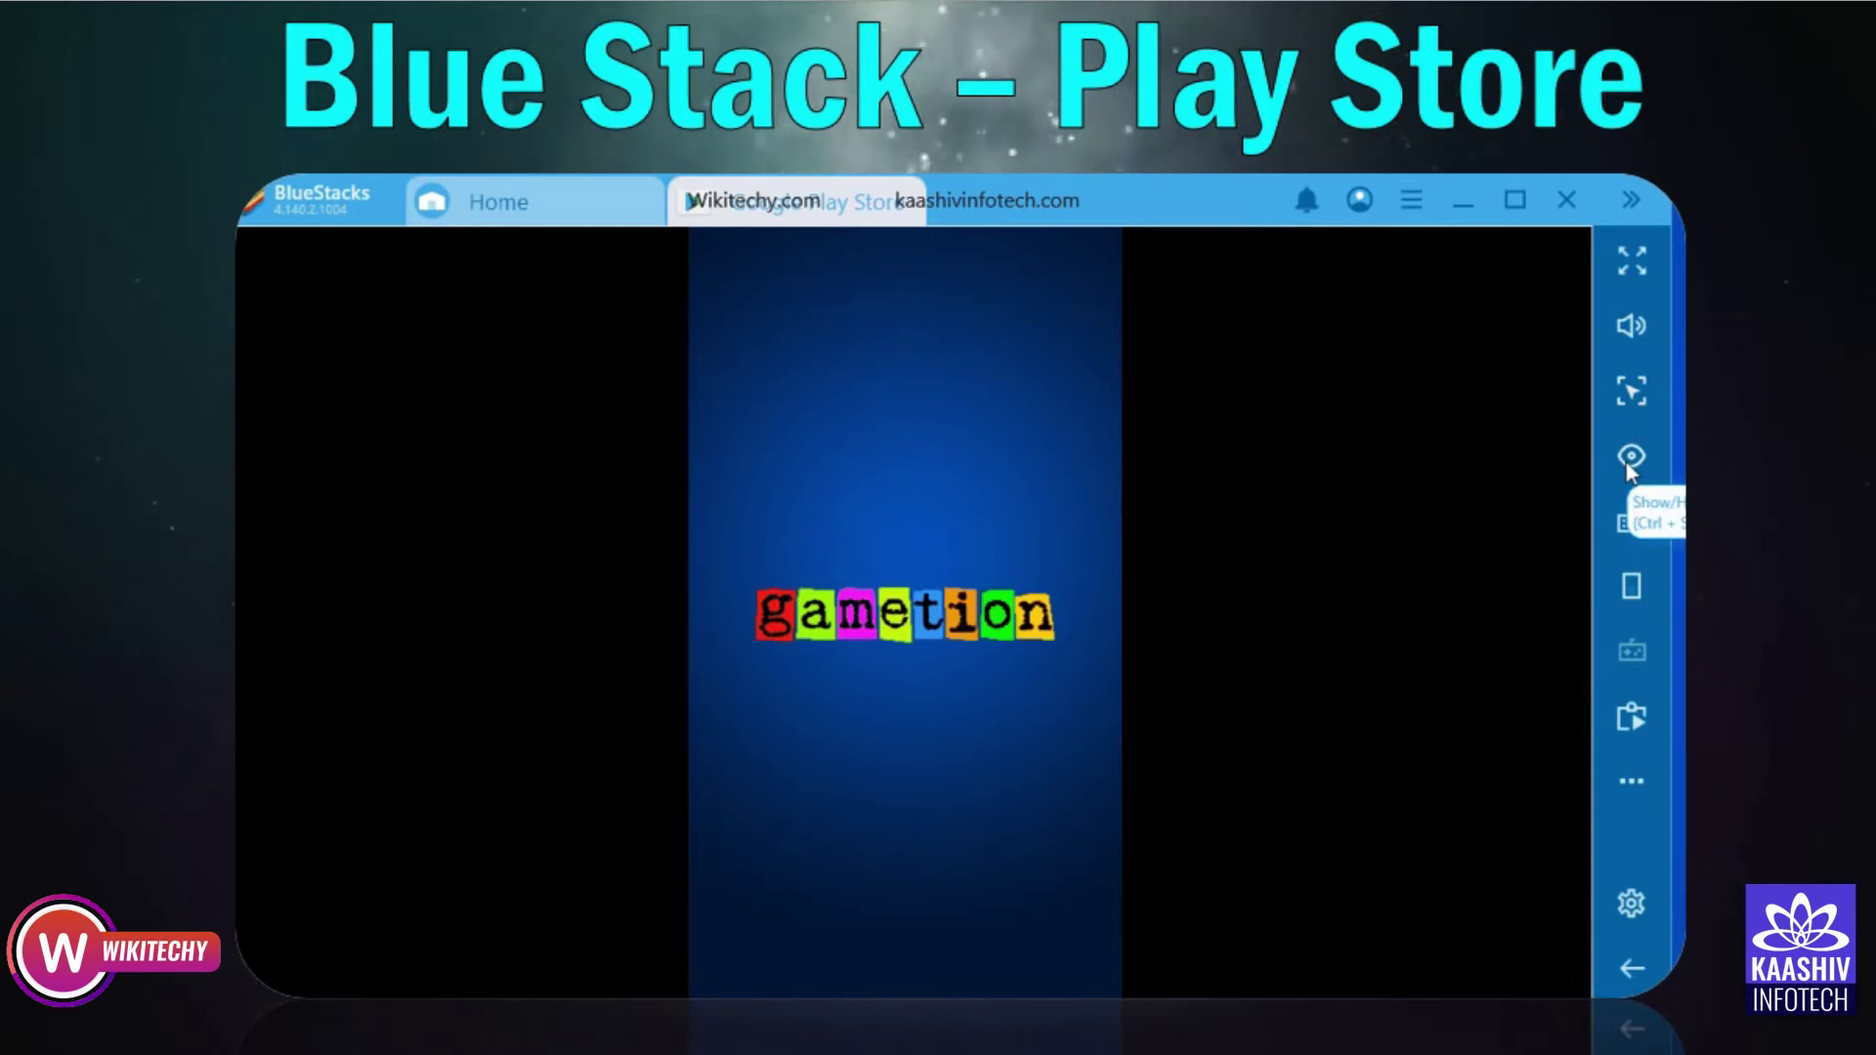
pyautogui.click(1642, 393)
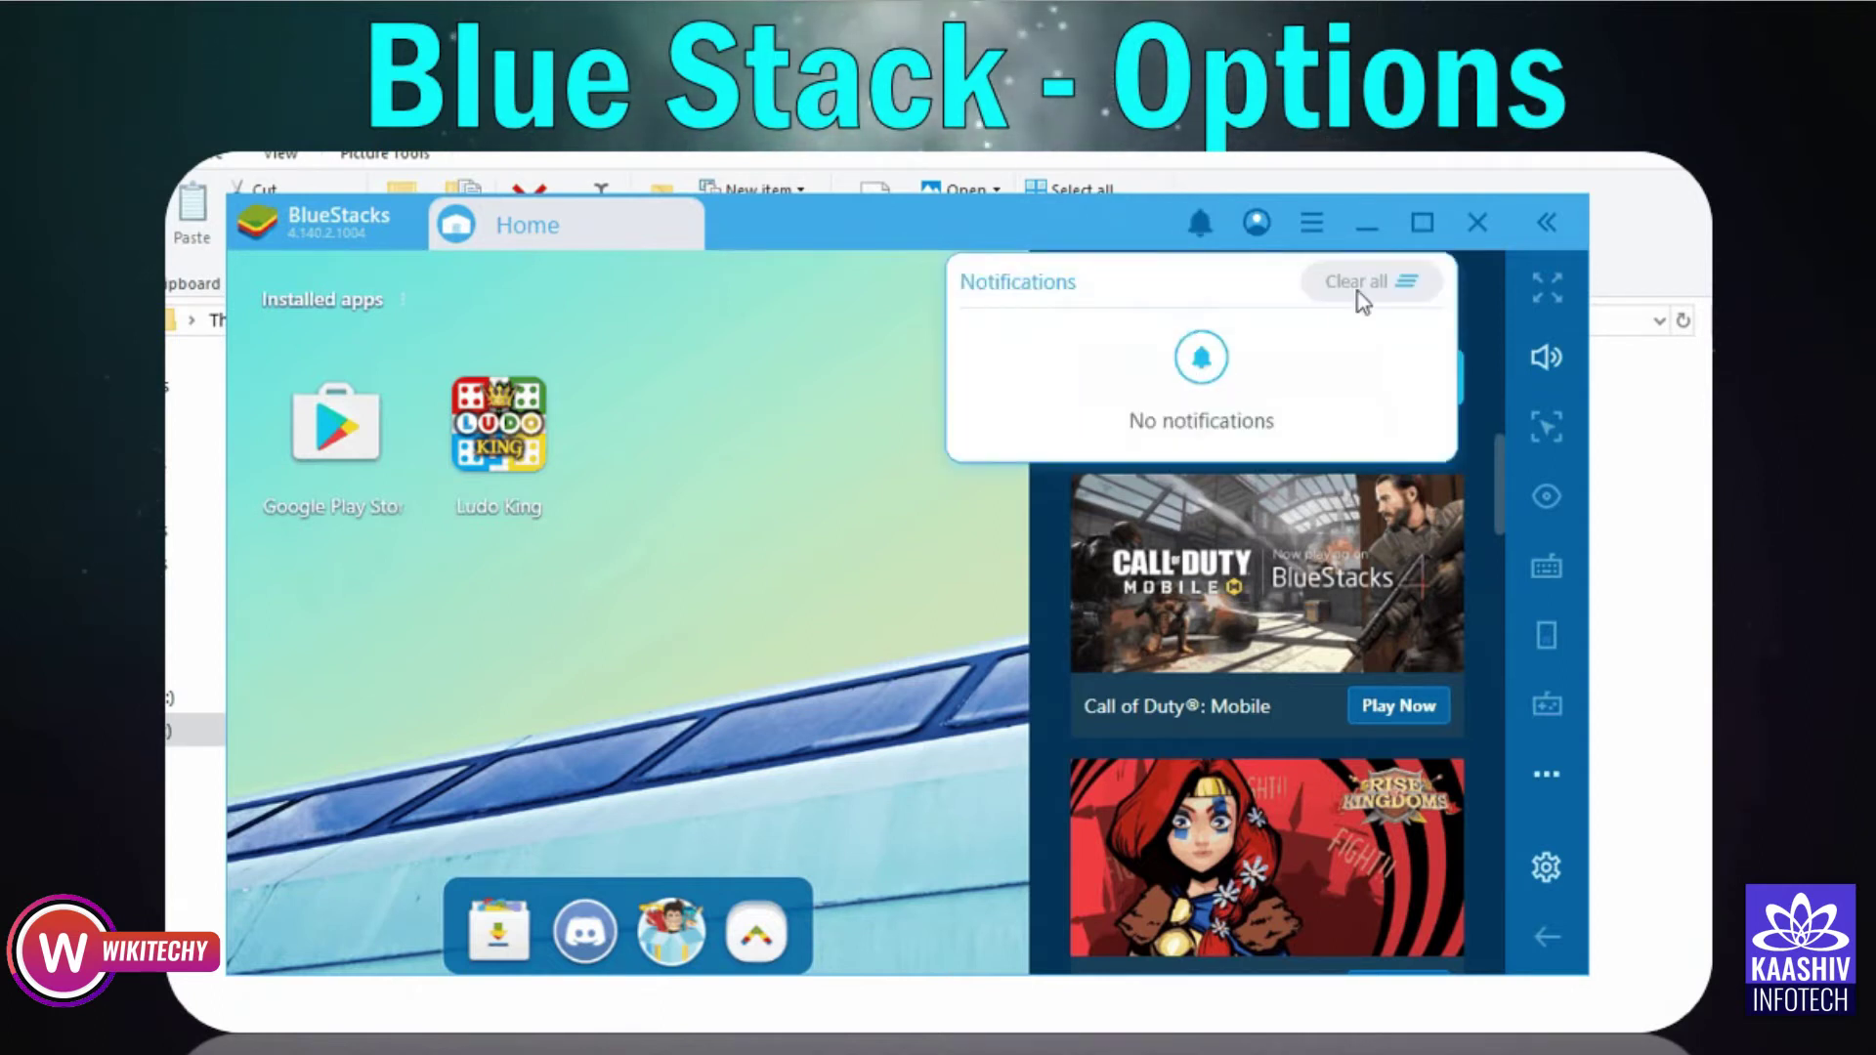
# - Dismiss the empty Notifications panel, review the Free user Account tab, and close it
pyautogui.click(906, 377)
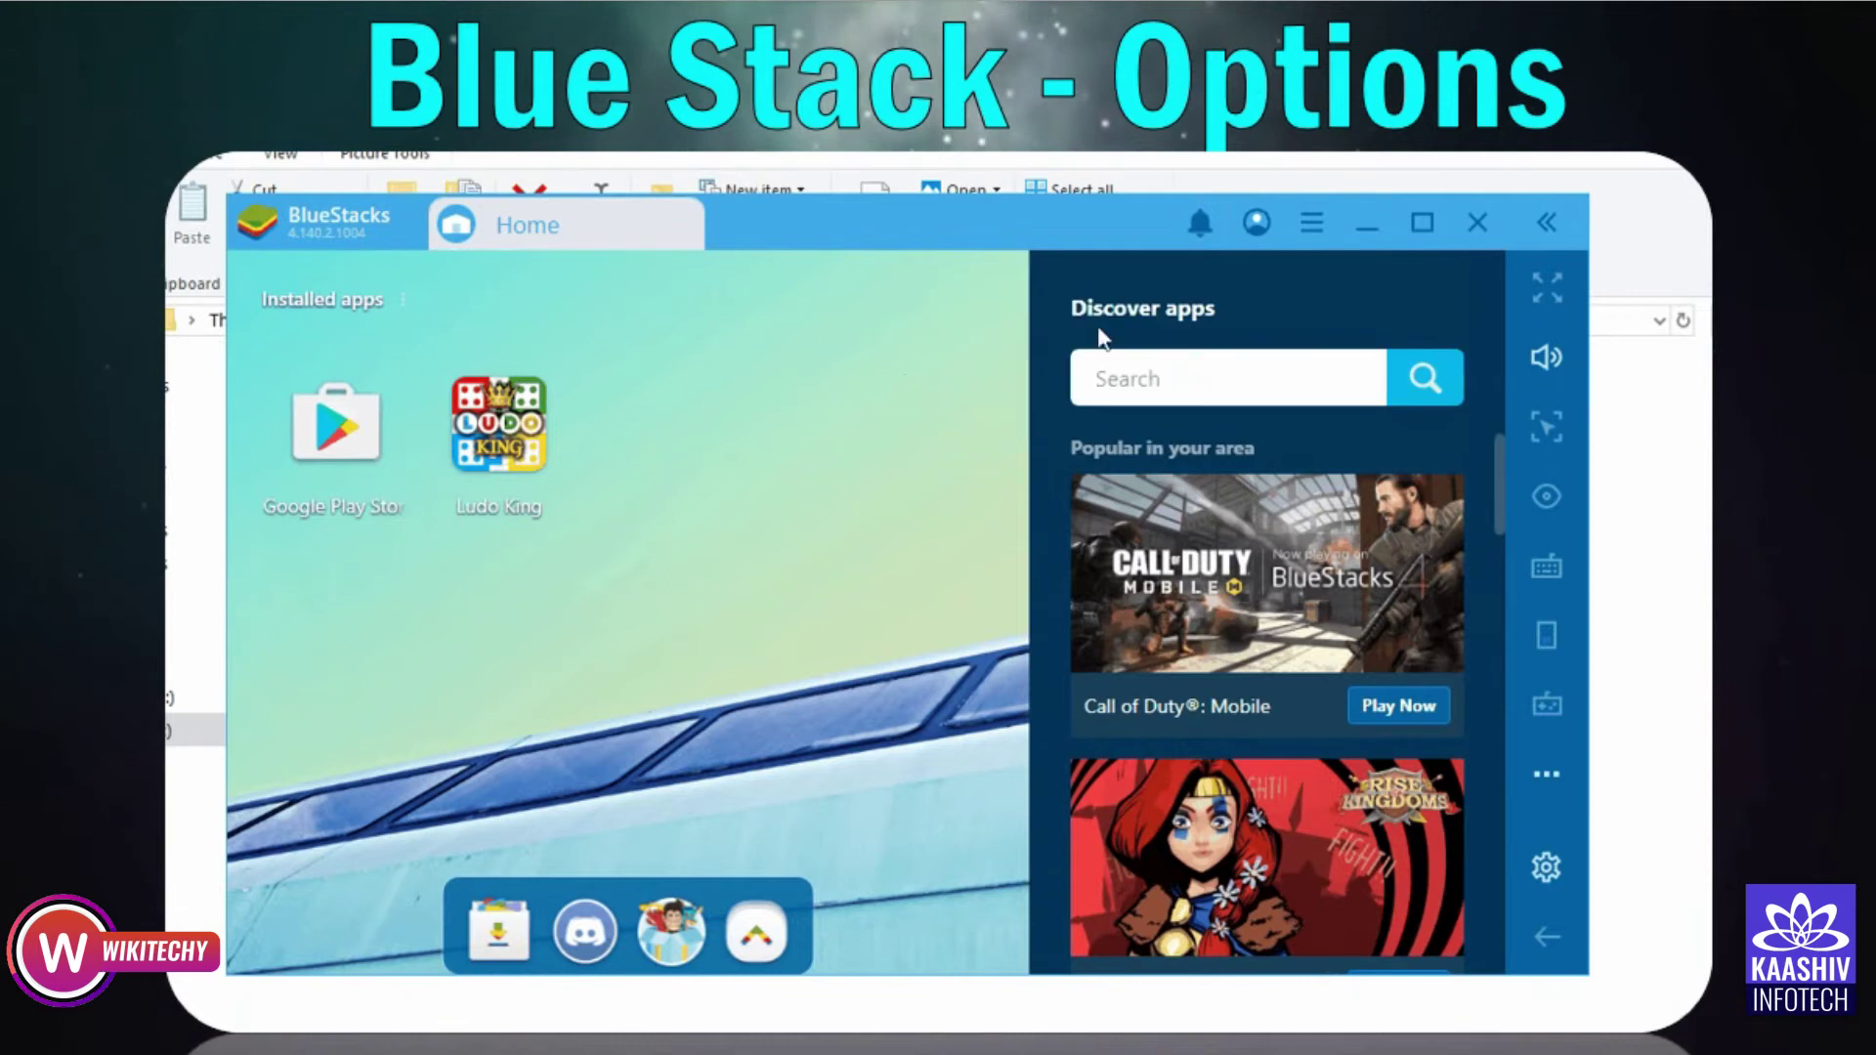
pyautogui.click(1255, 225)
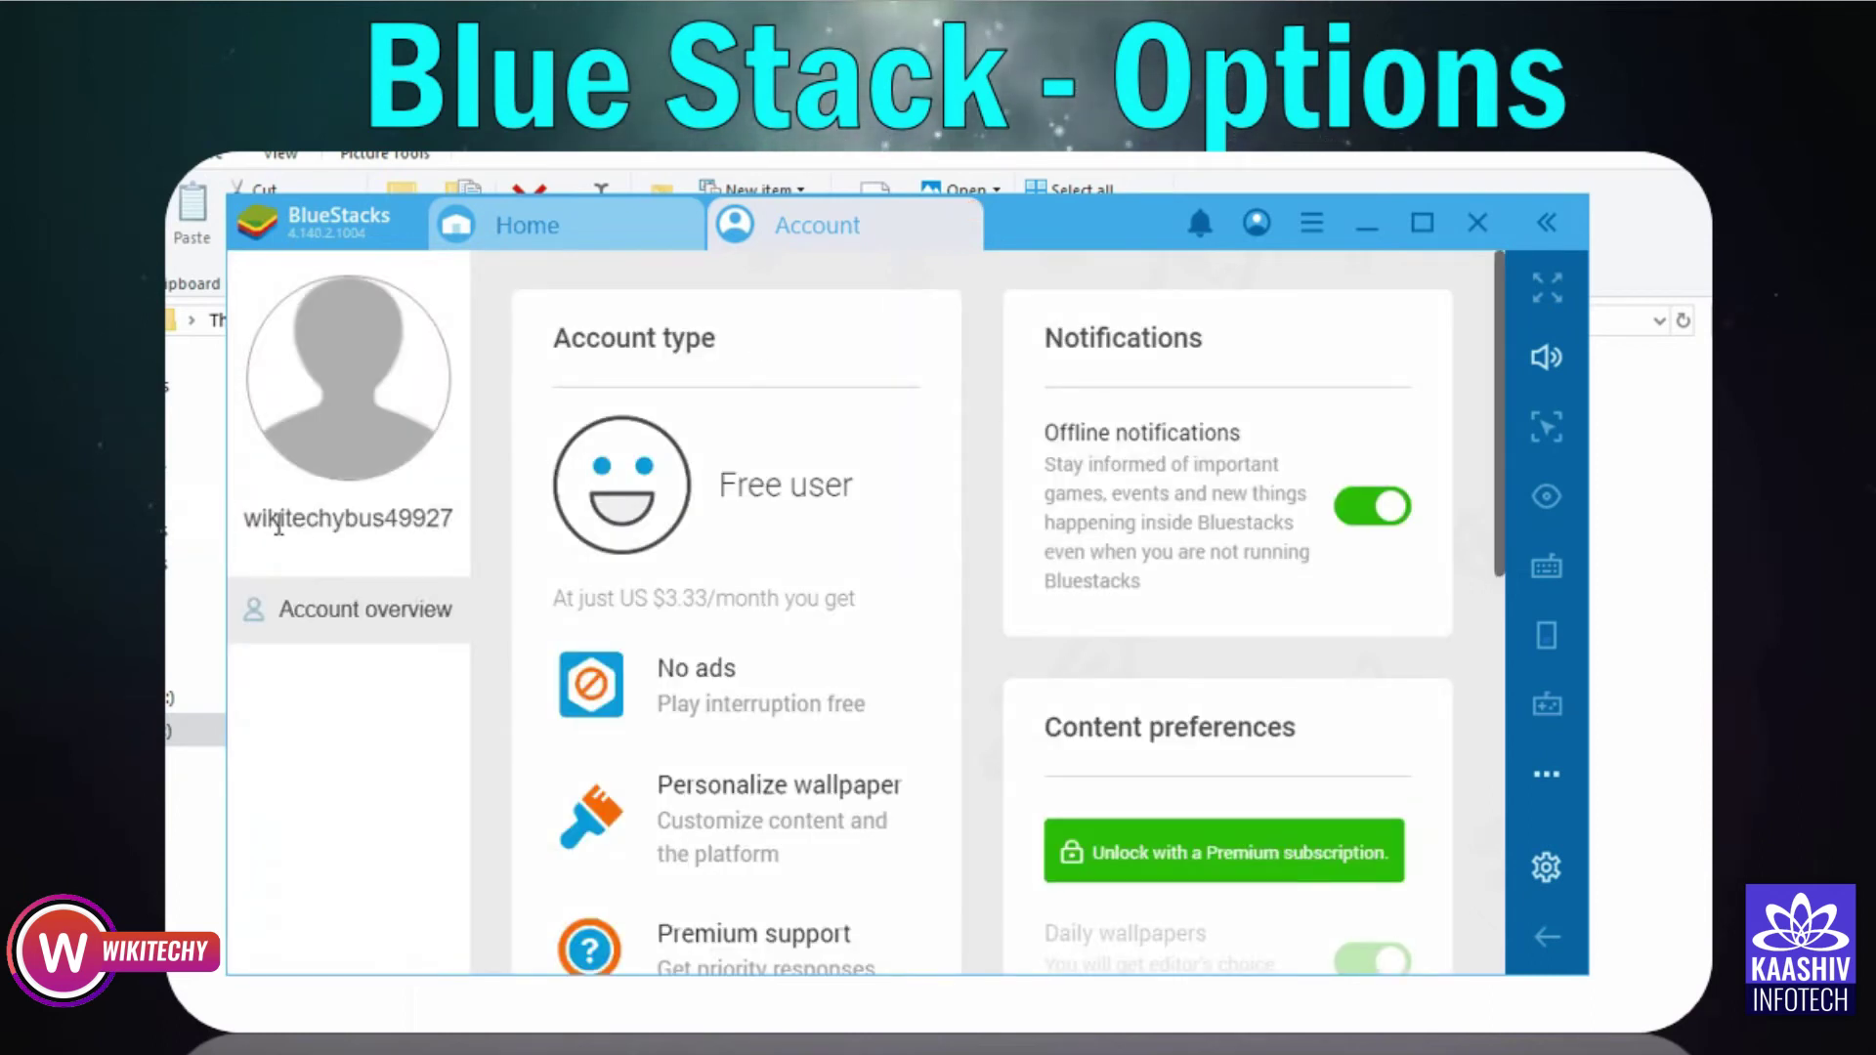
pyautogui.moveTo(244, 517); pyautogui.dragTo(344, 518)
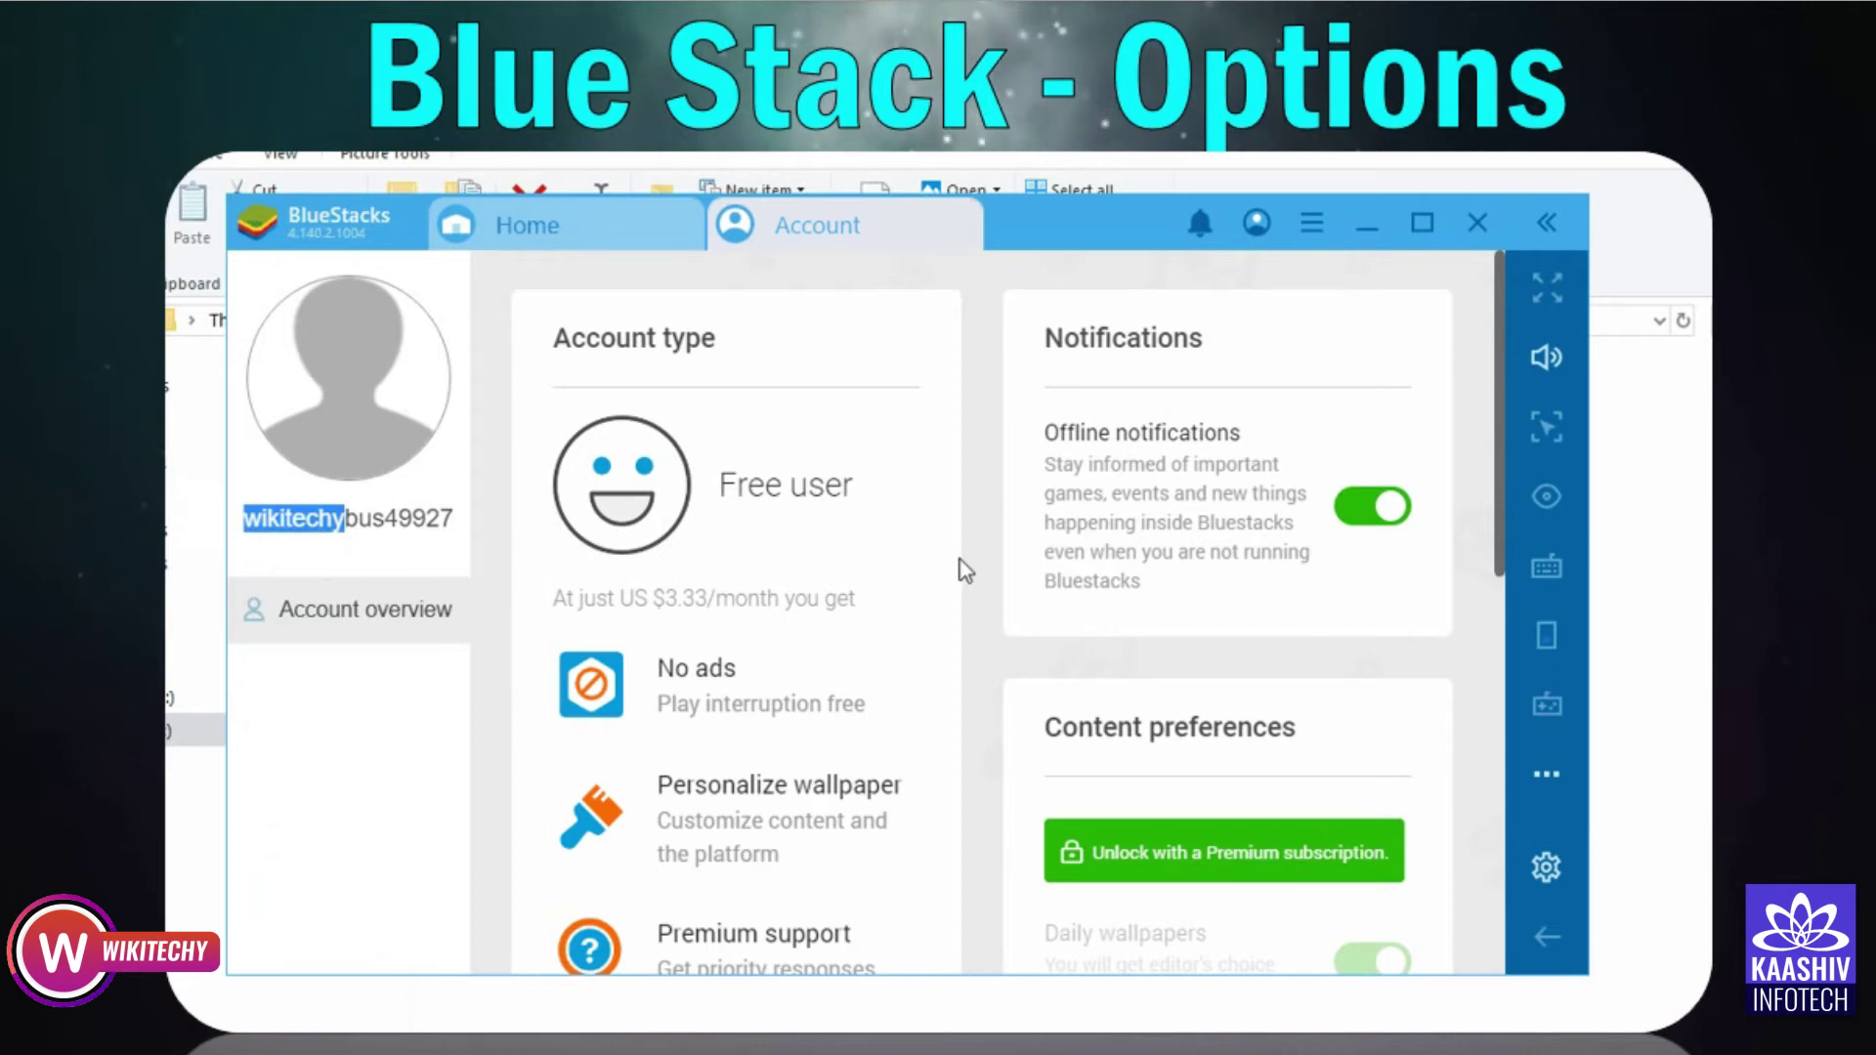
pyautogui.scroll(-10, 959, 560)
pyautogui.scroll(10, 960, 560)
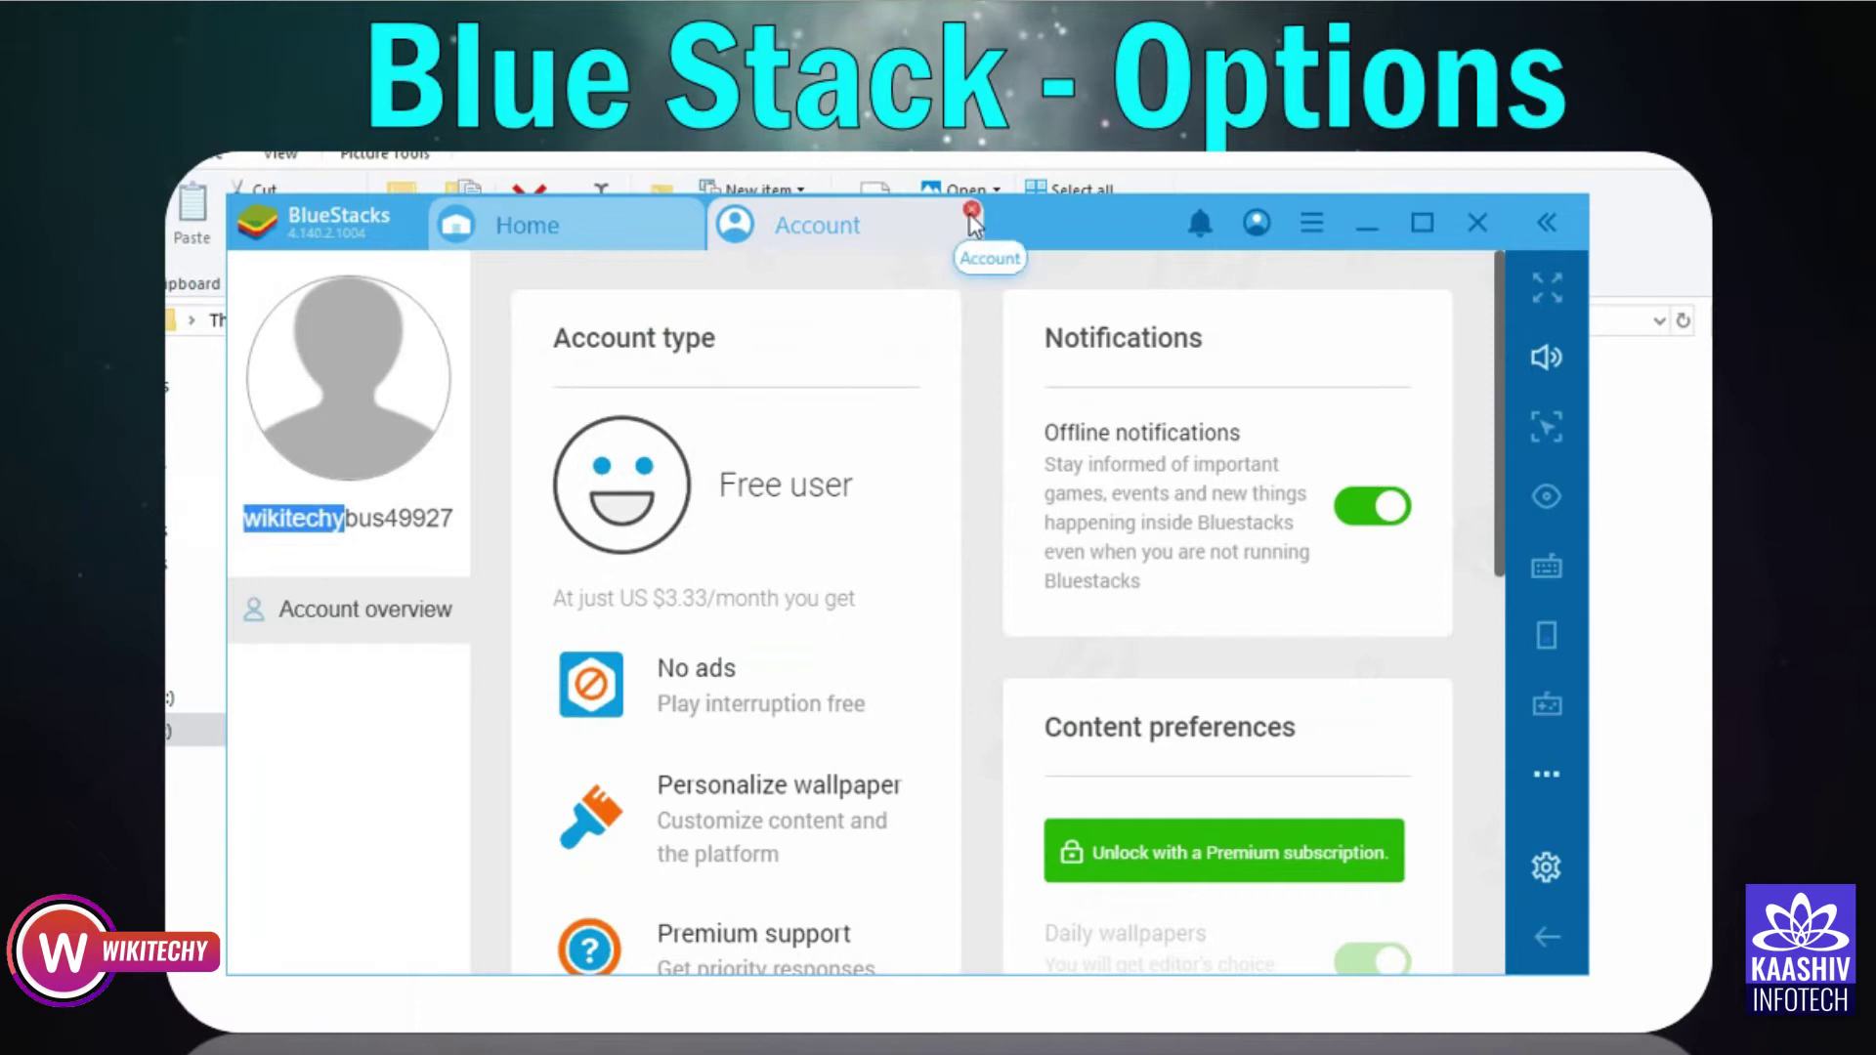
pyautogui.click(972, 211)
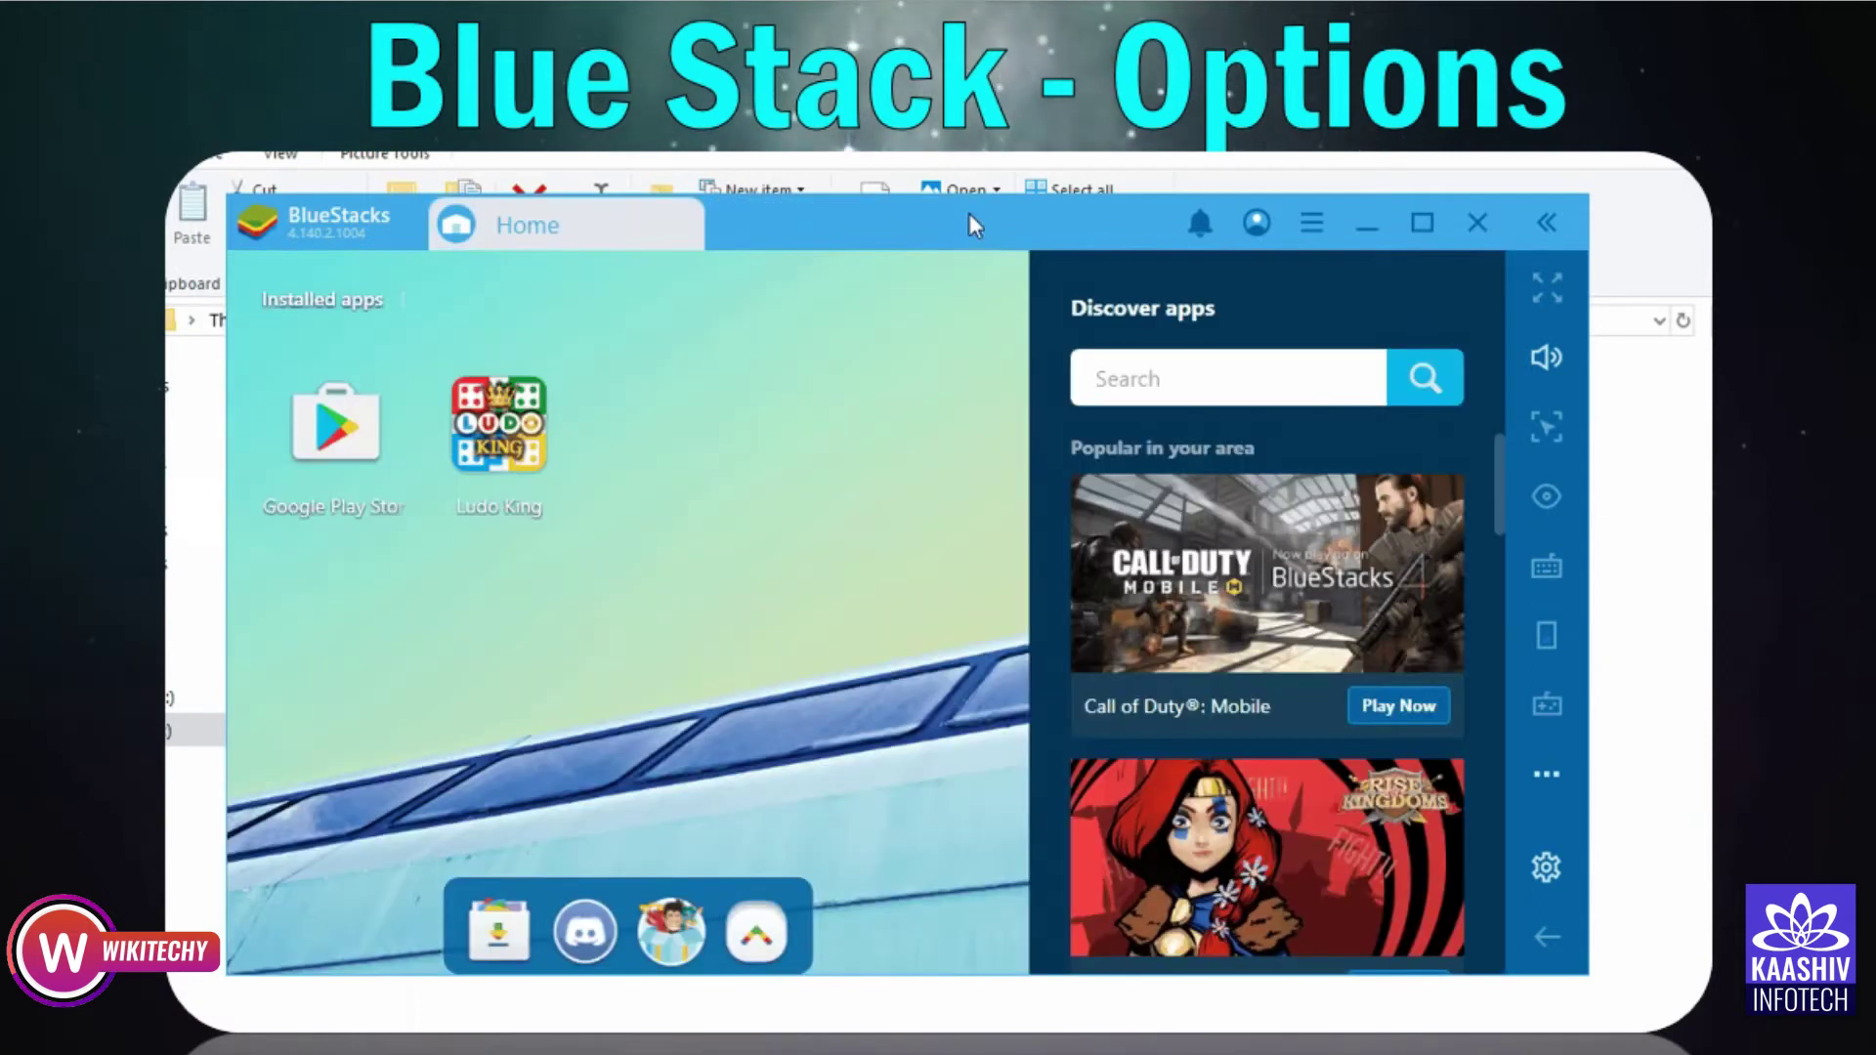
# - Apply the Hot Pink skin, then choose Change wallpaper to reach the Premium offer
pyautogui.click(1311, 225)
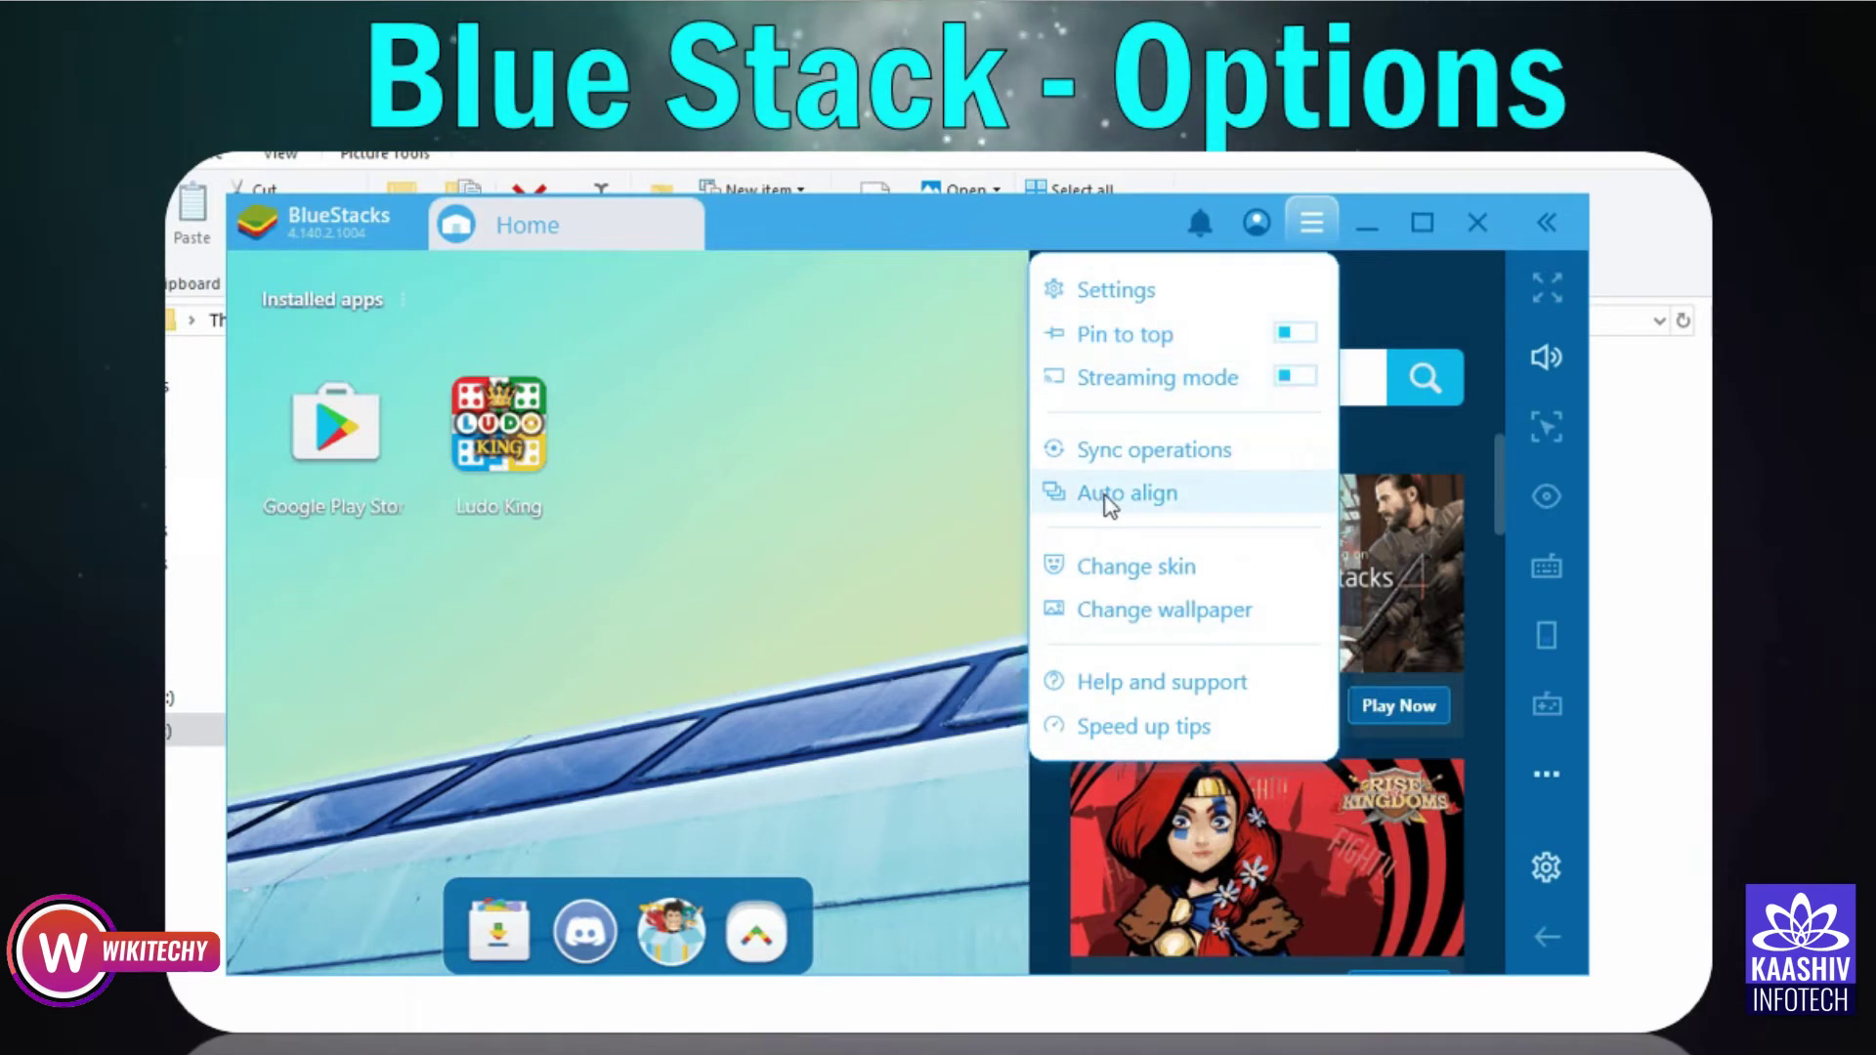
pyautogui.click(1120, 571)
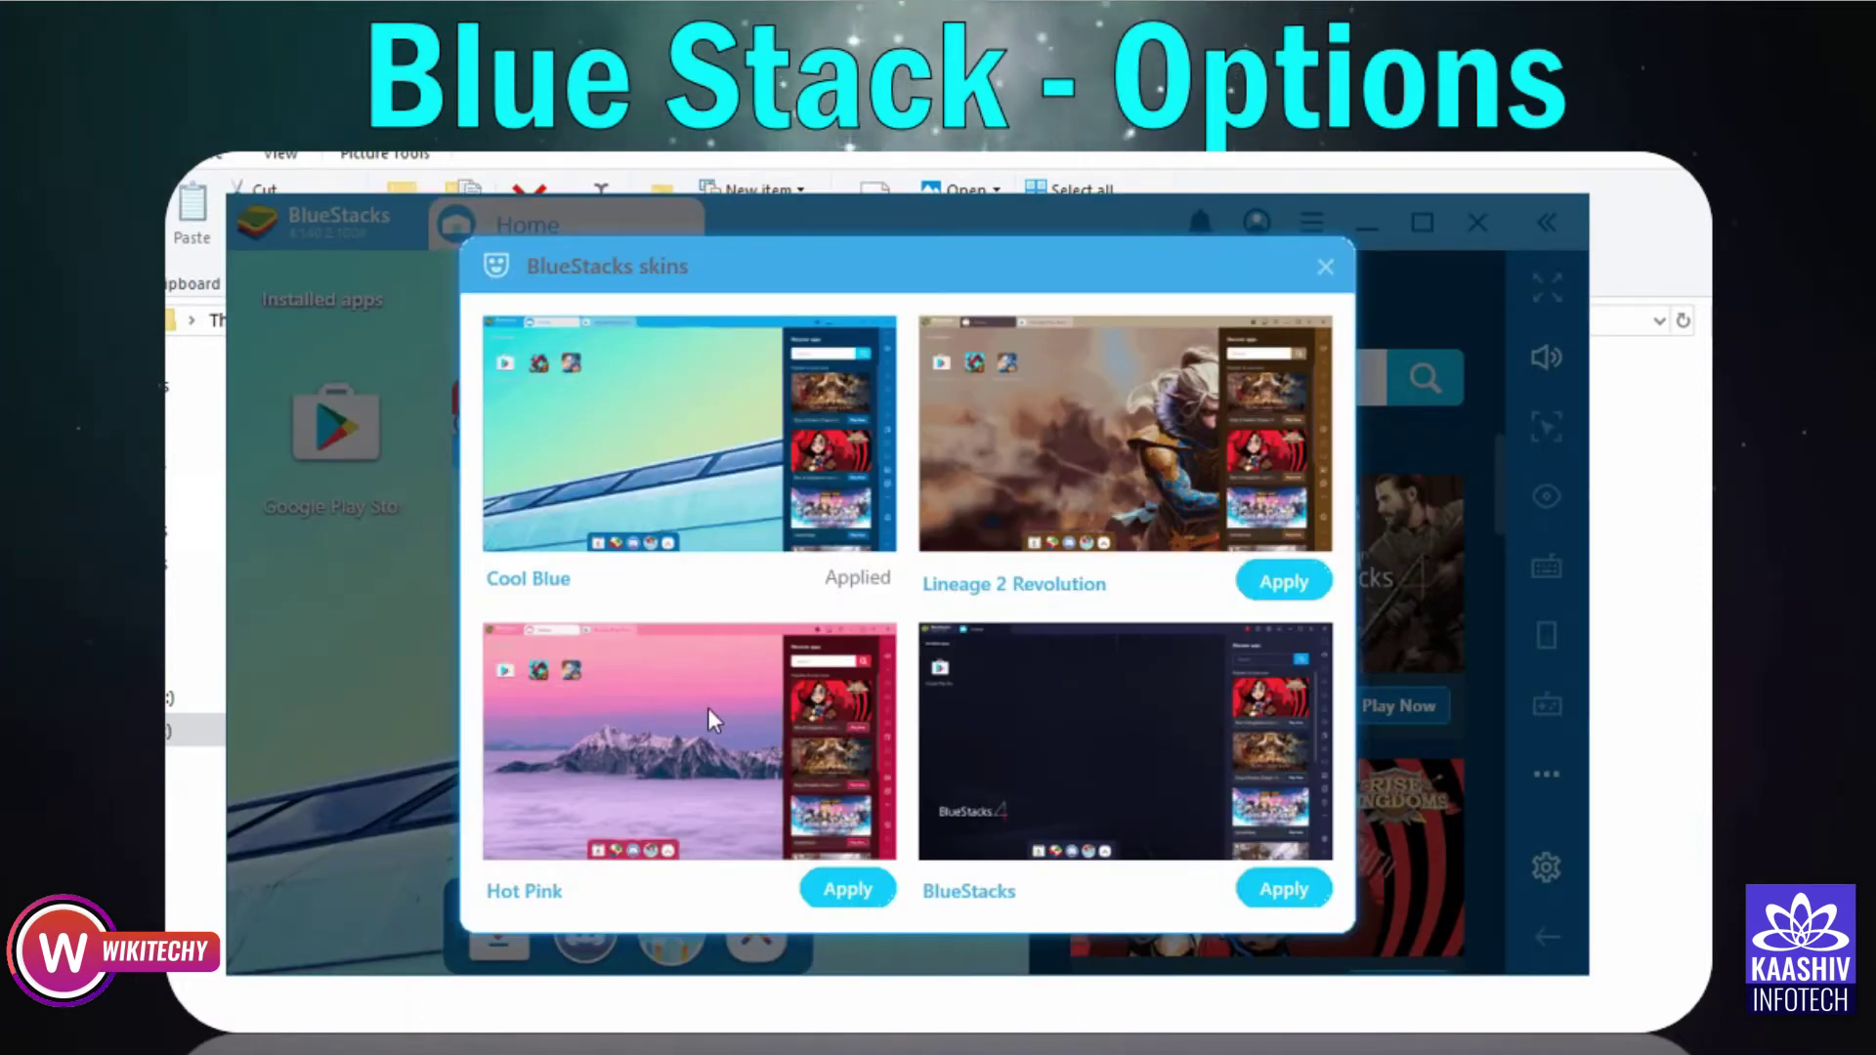
pyautogui.click(846, 889)
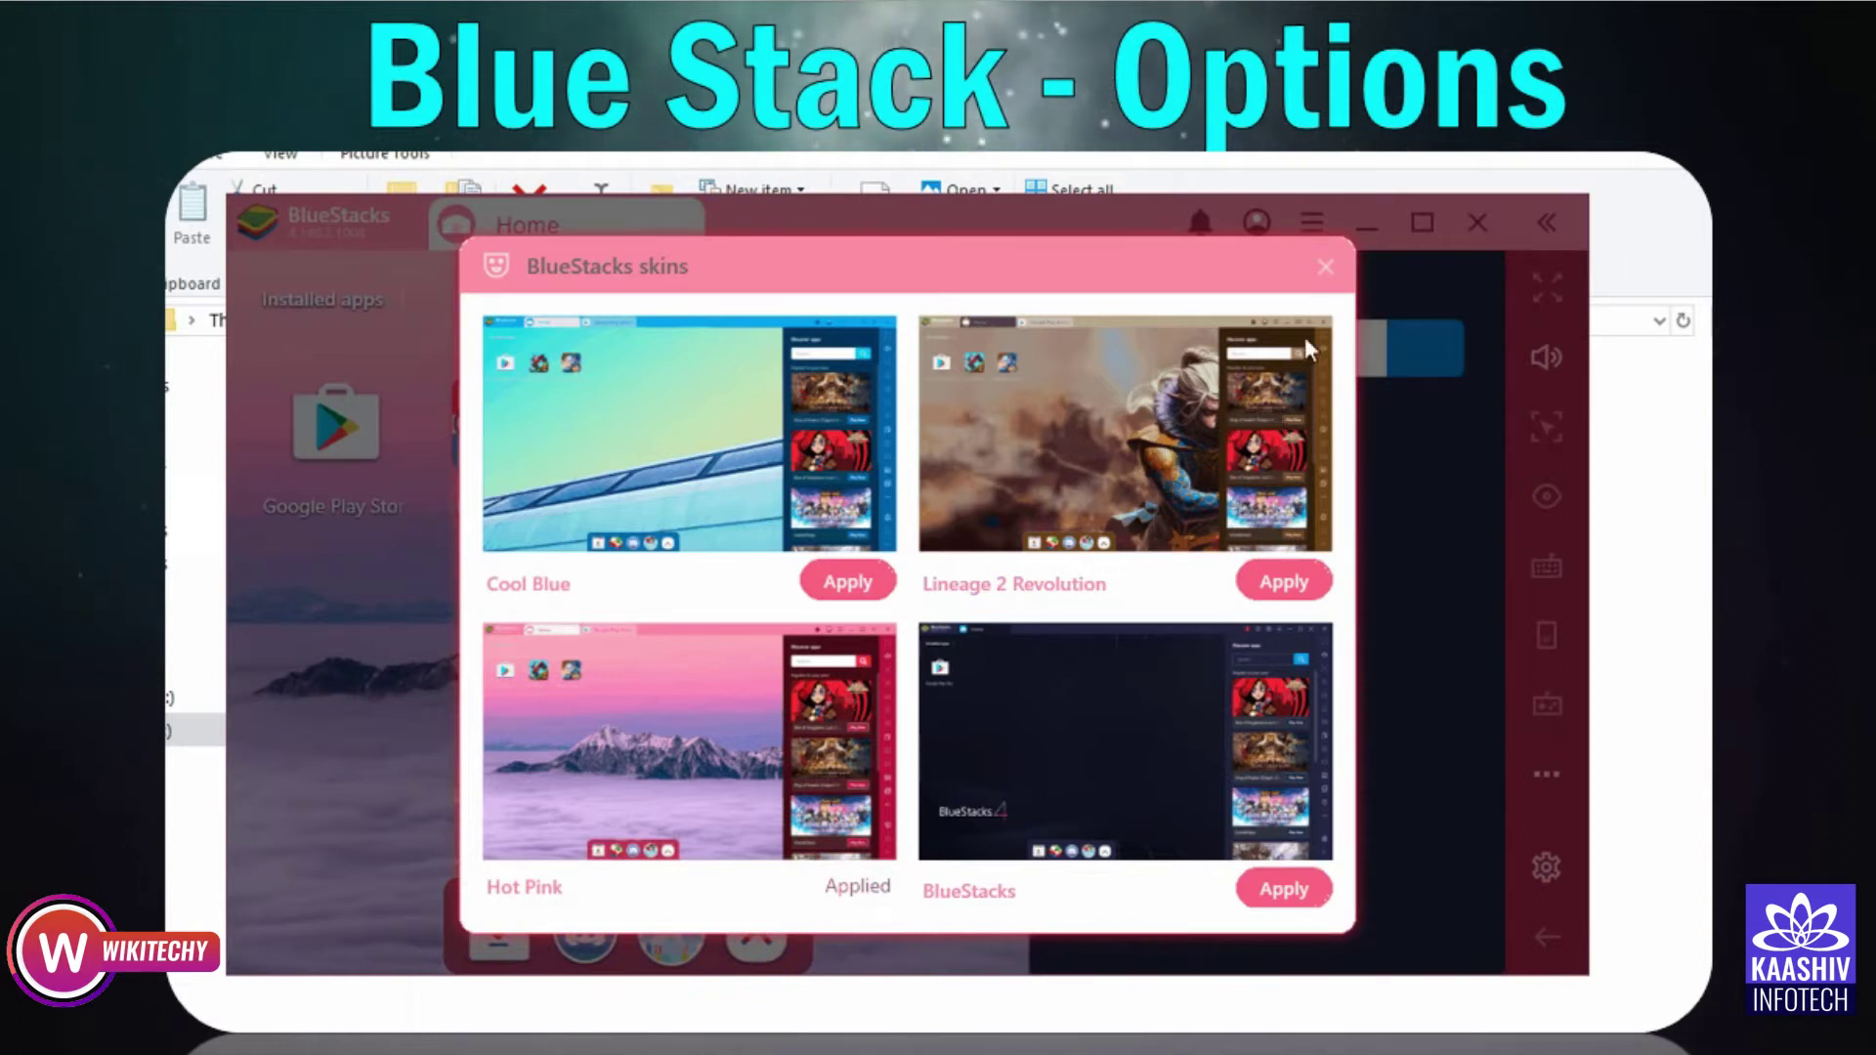
pyautogui.click(1326, 267)
pyautogui.click(1311, 221)
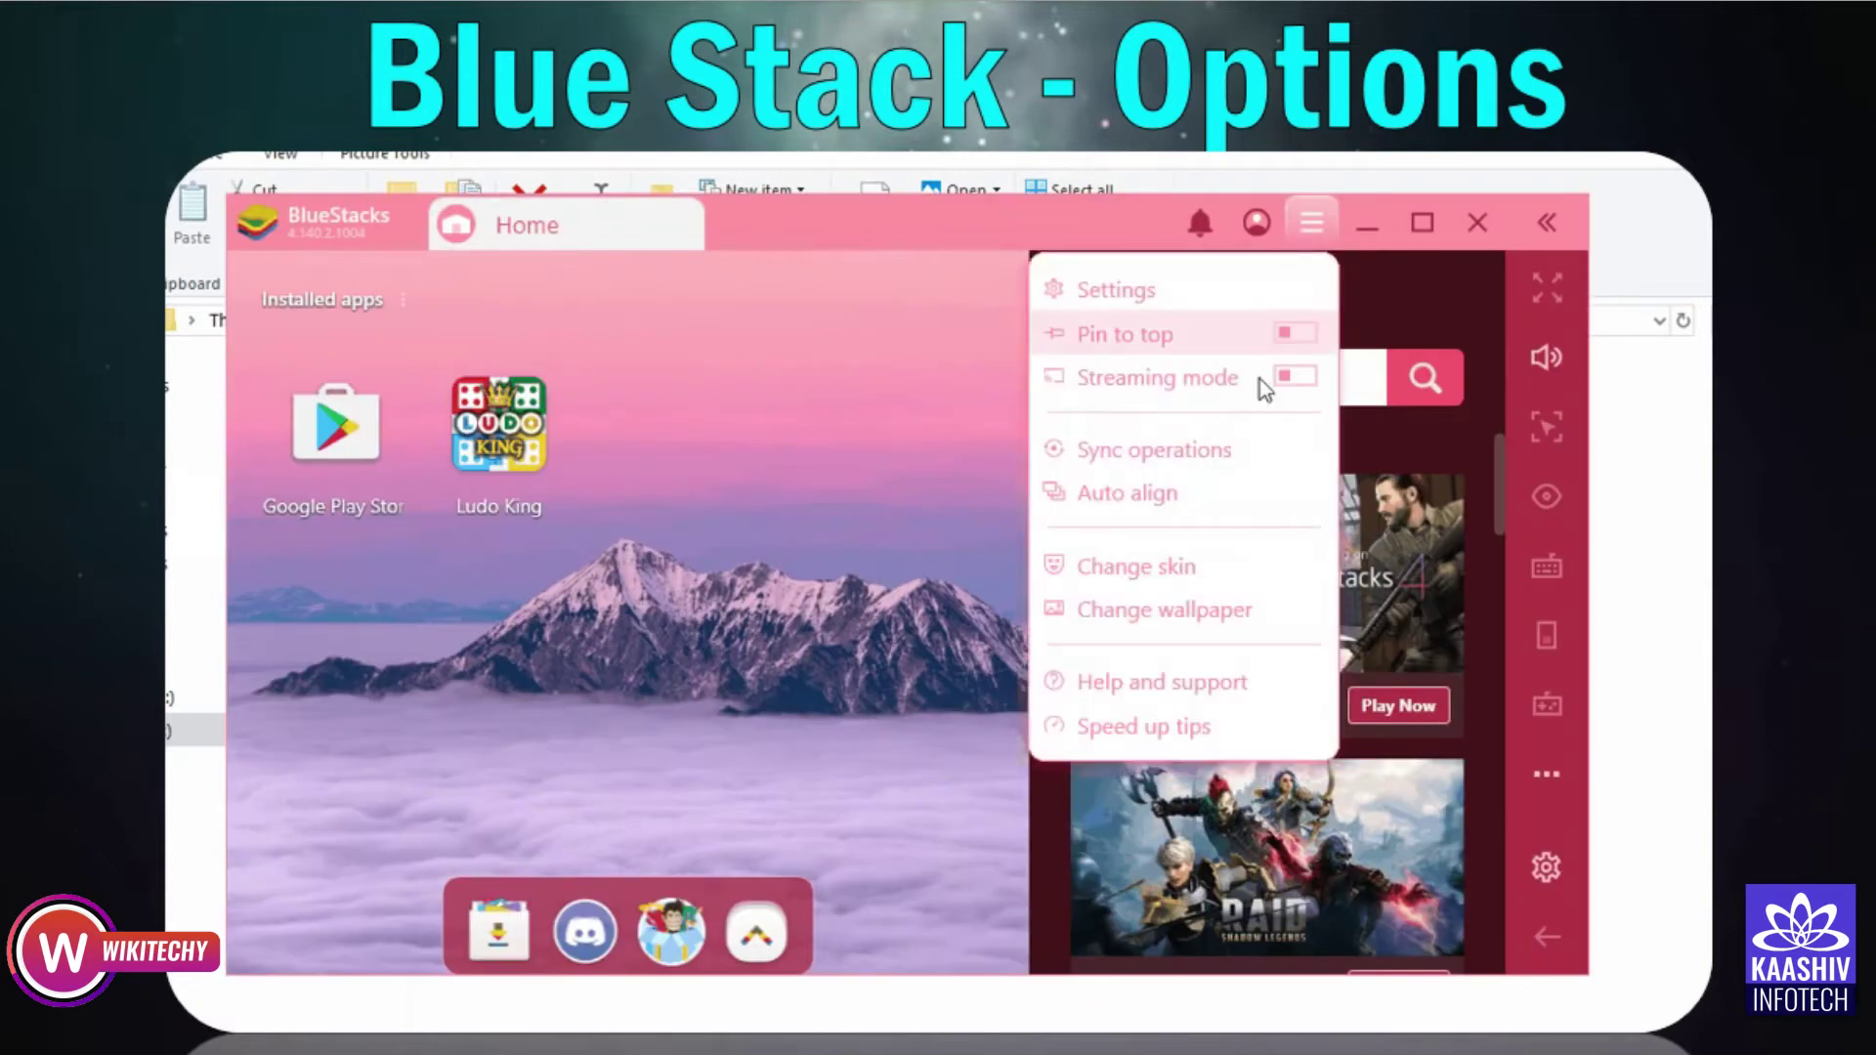
pyautogui.click(1198, 613)
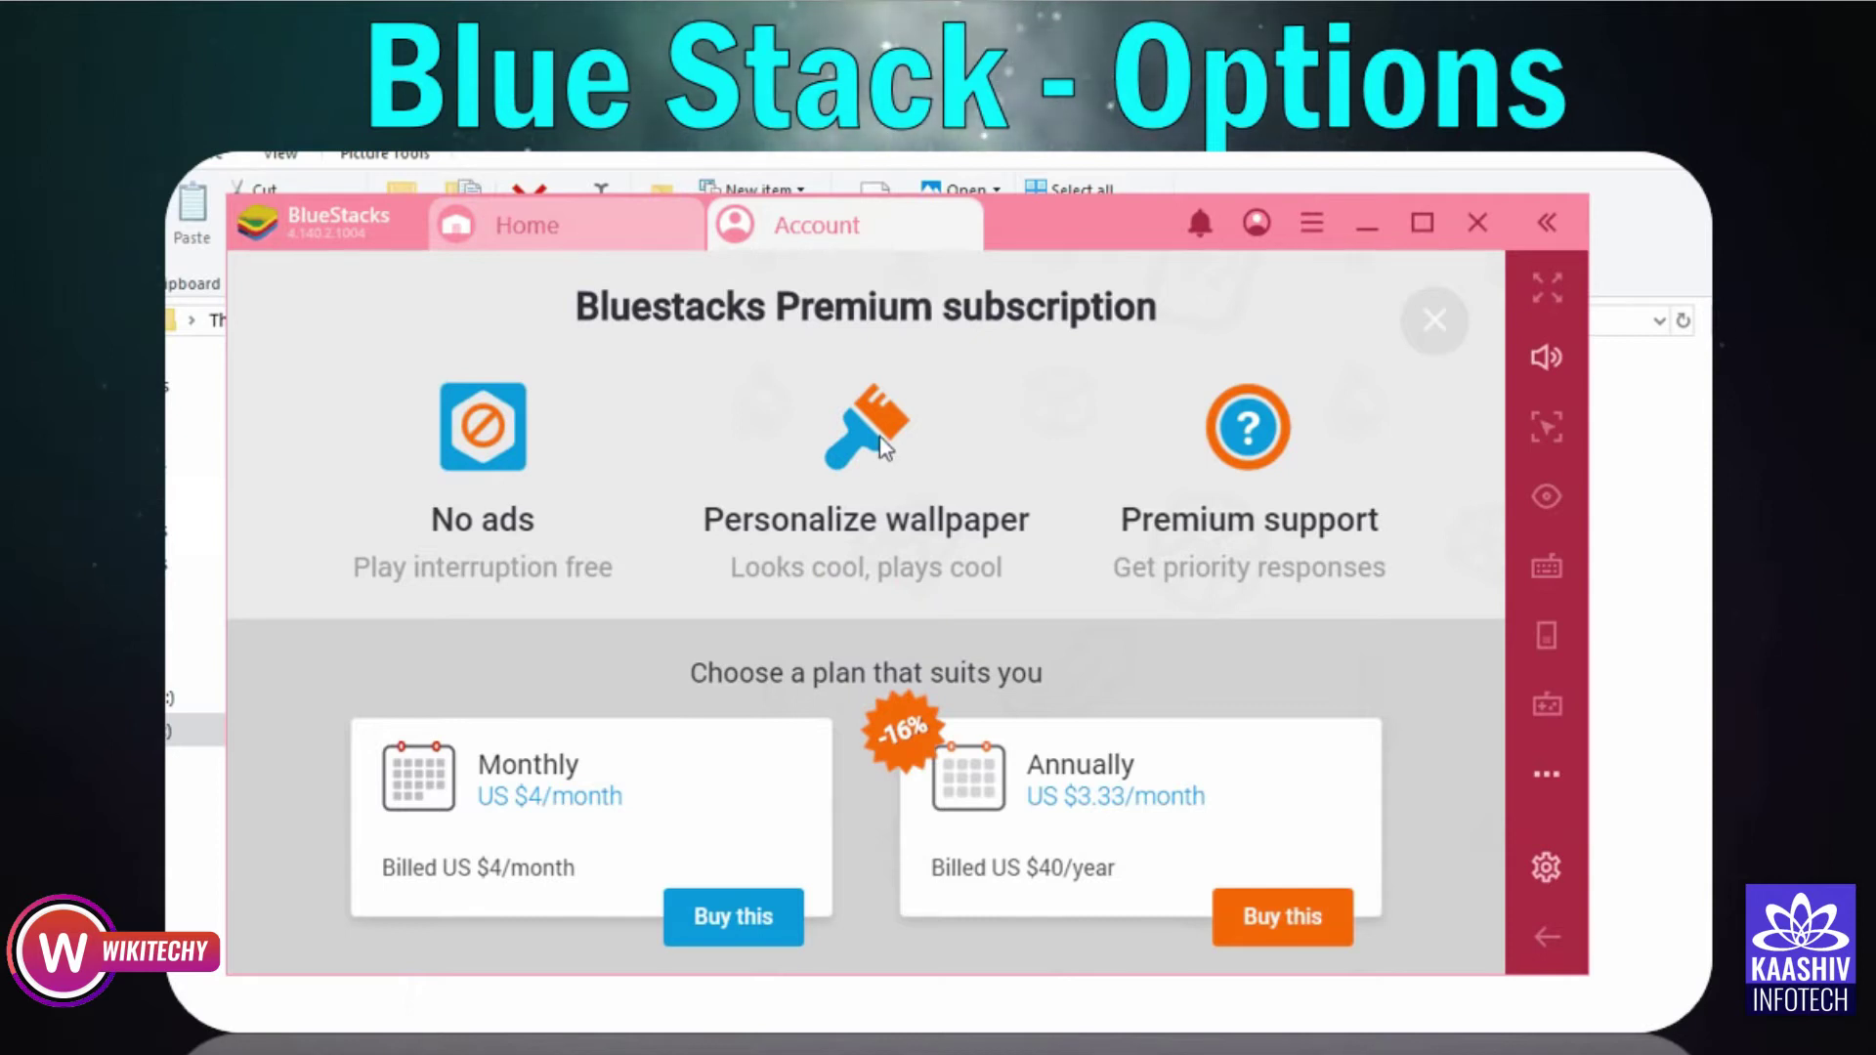
# - Close the Premium offer and show the Speed up BlueStacks tips from the main menu
pyautogui.click(1436, 321)
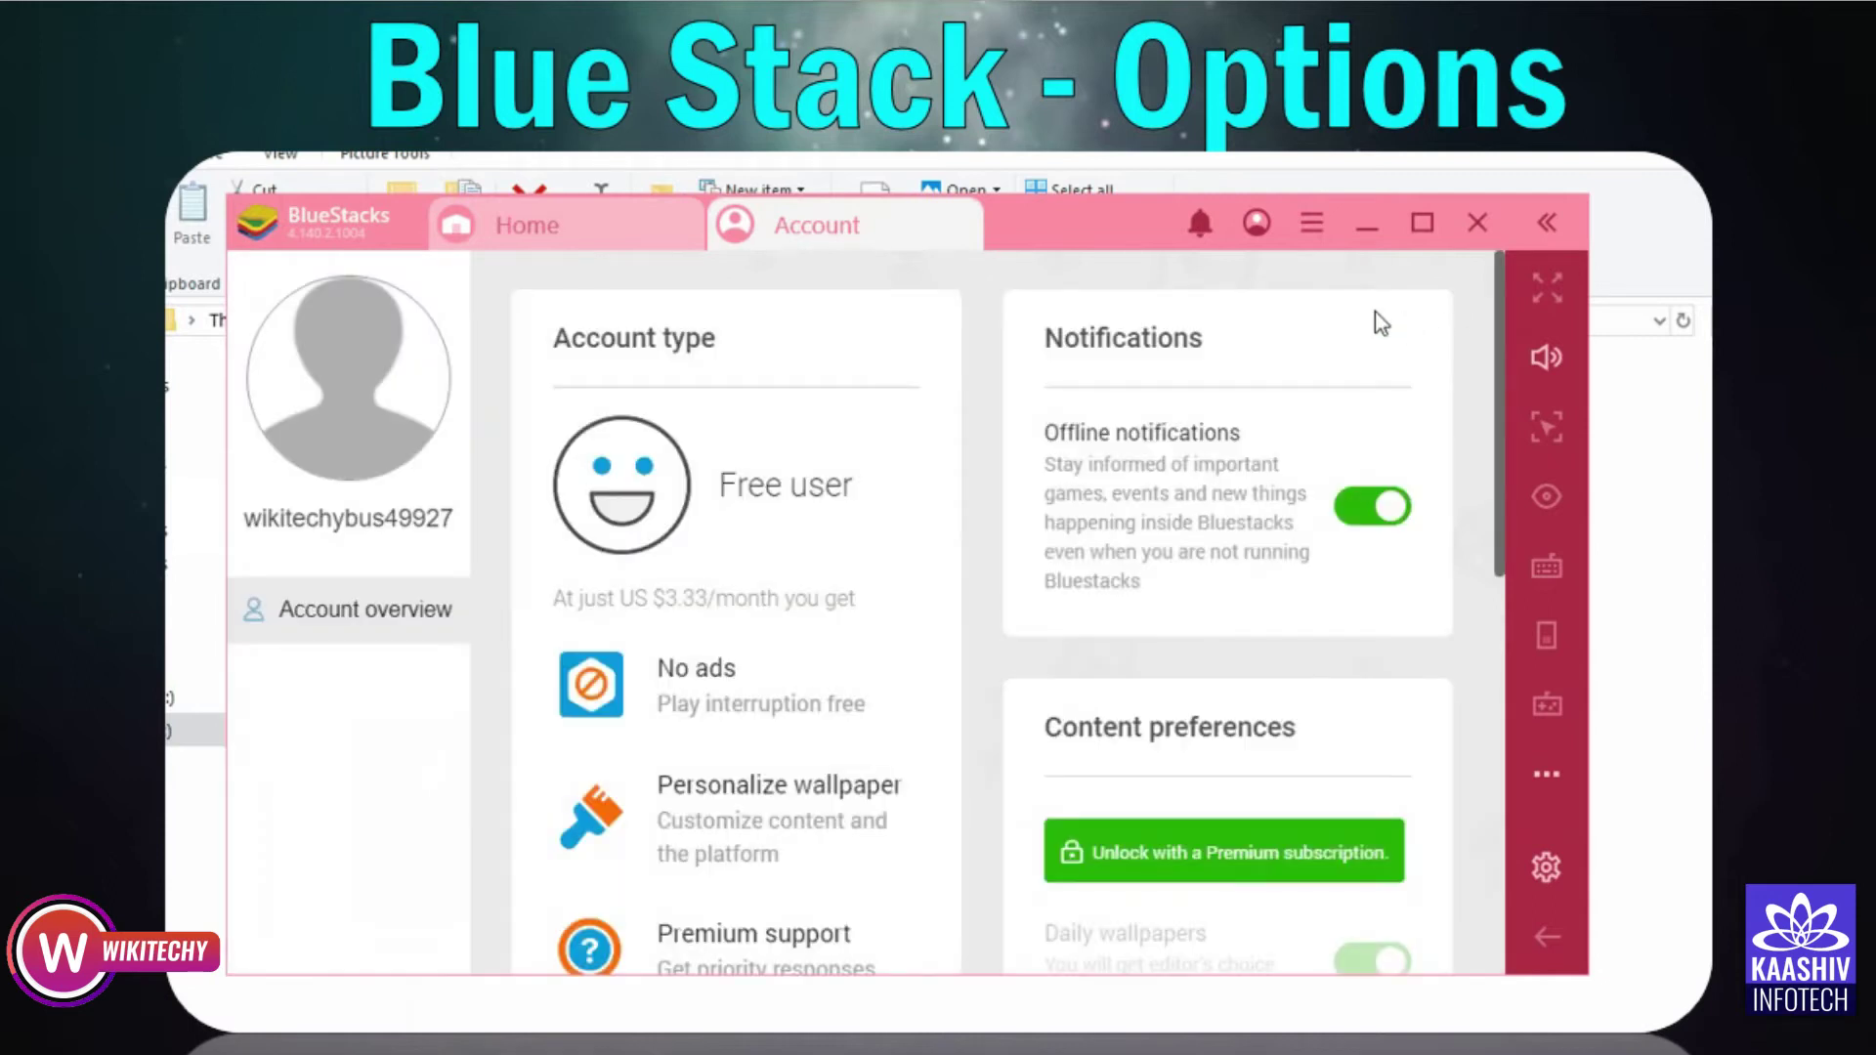
pyautogui.click(1313, 235)
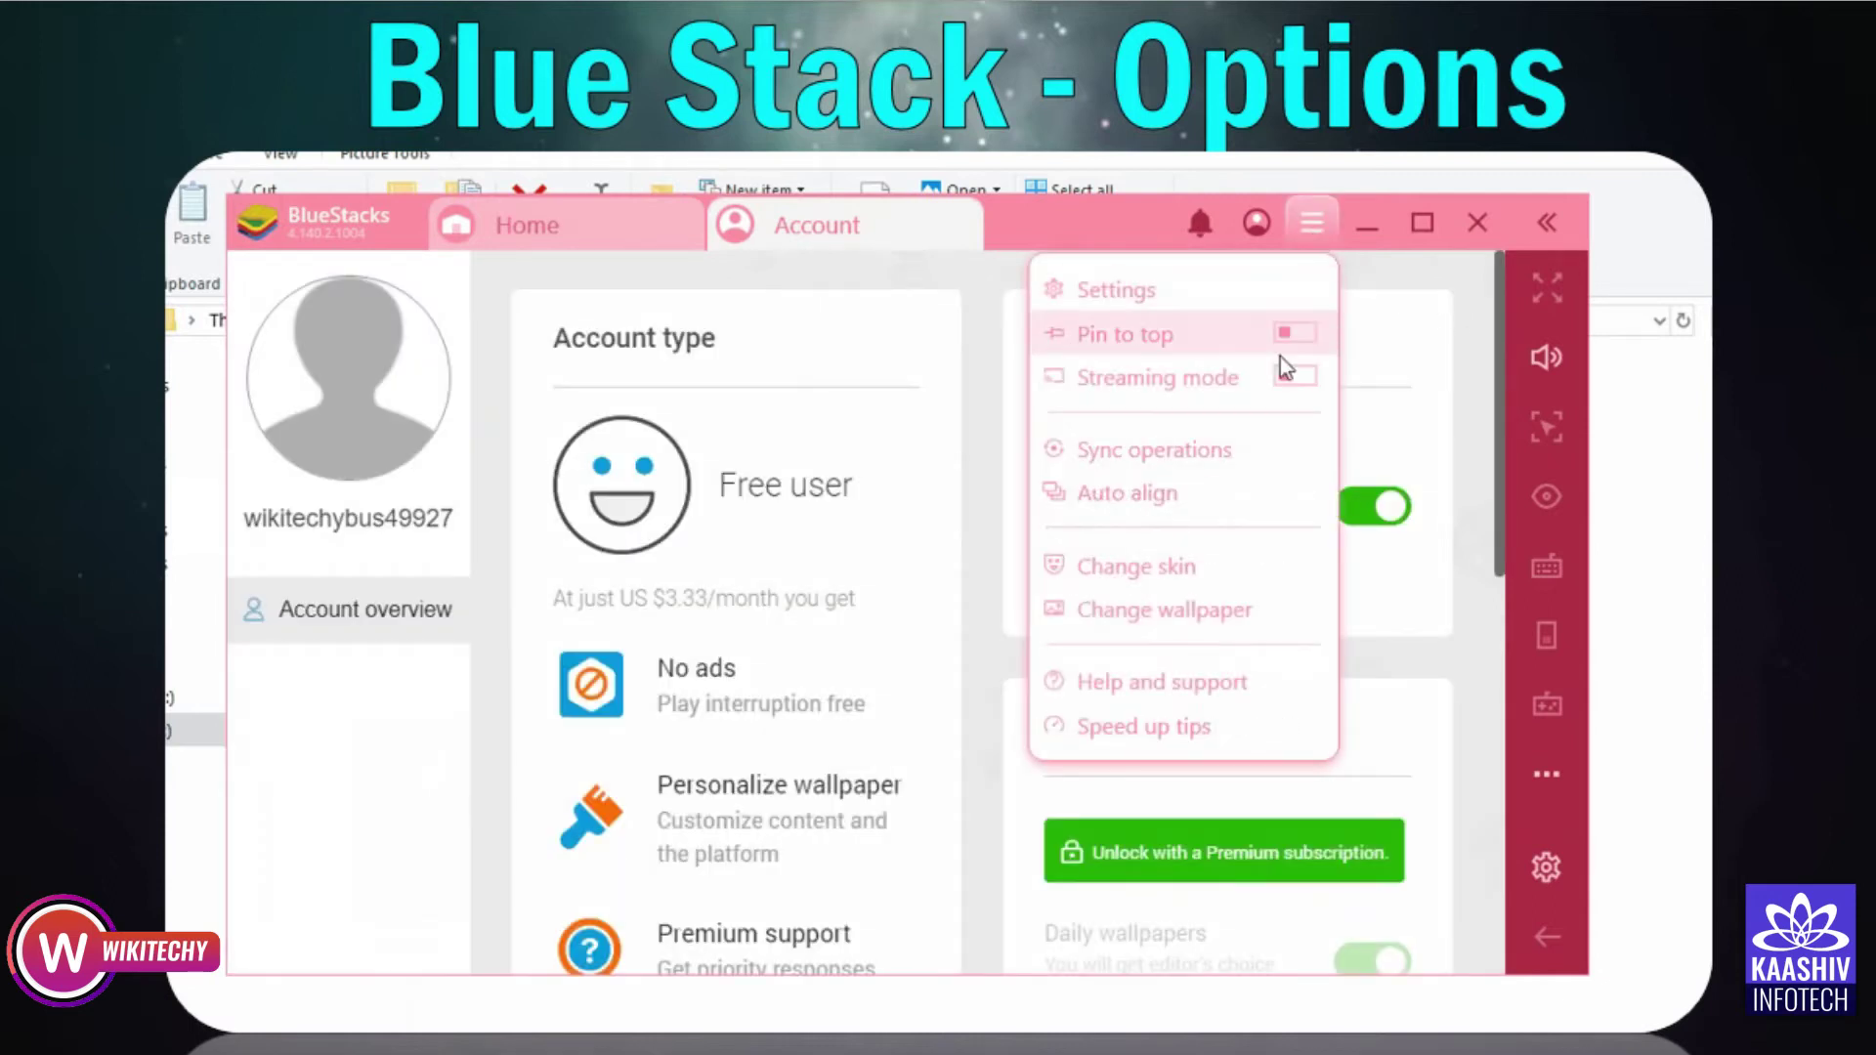
pyautogui.click(1183, 731)
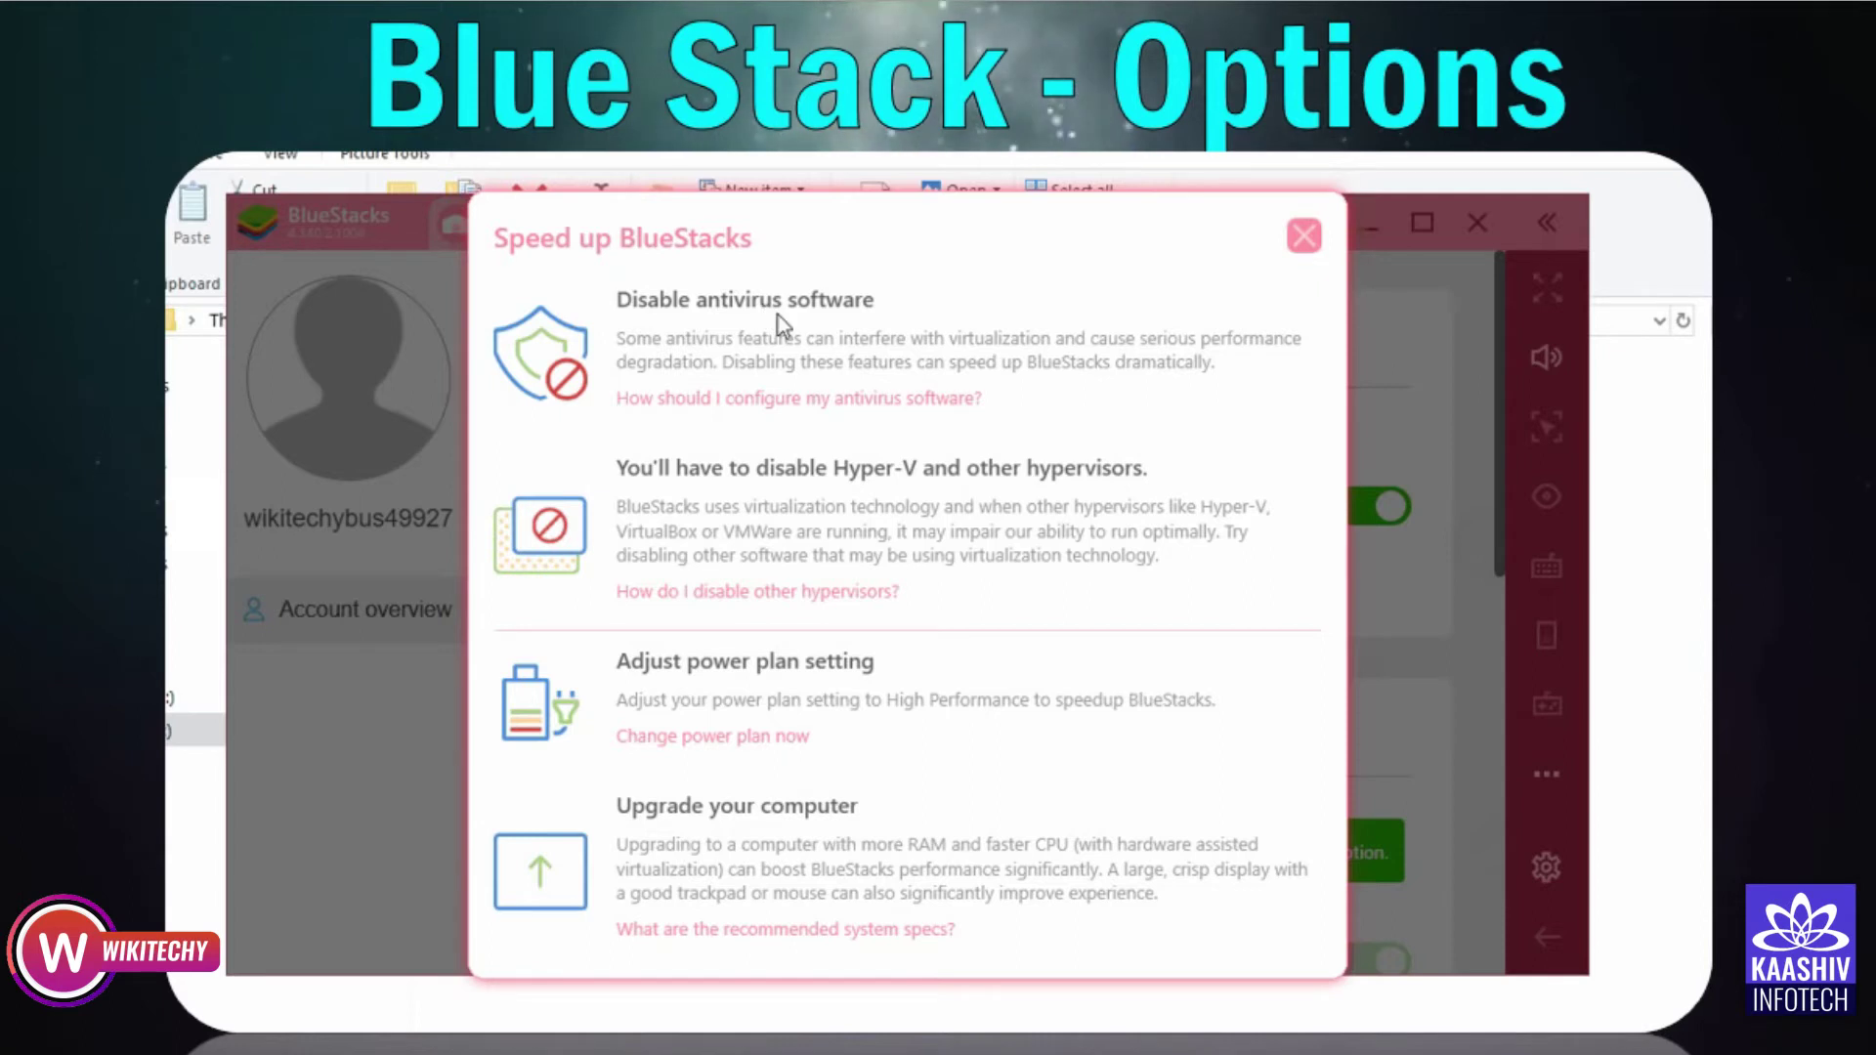
pyautogui.click(1304, 236)
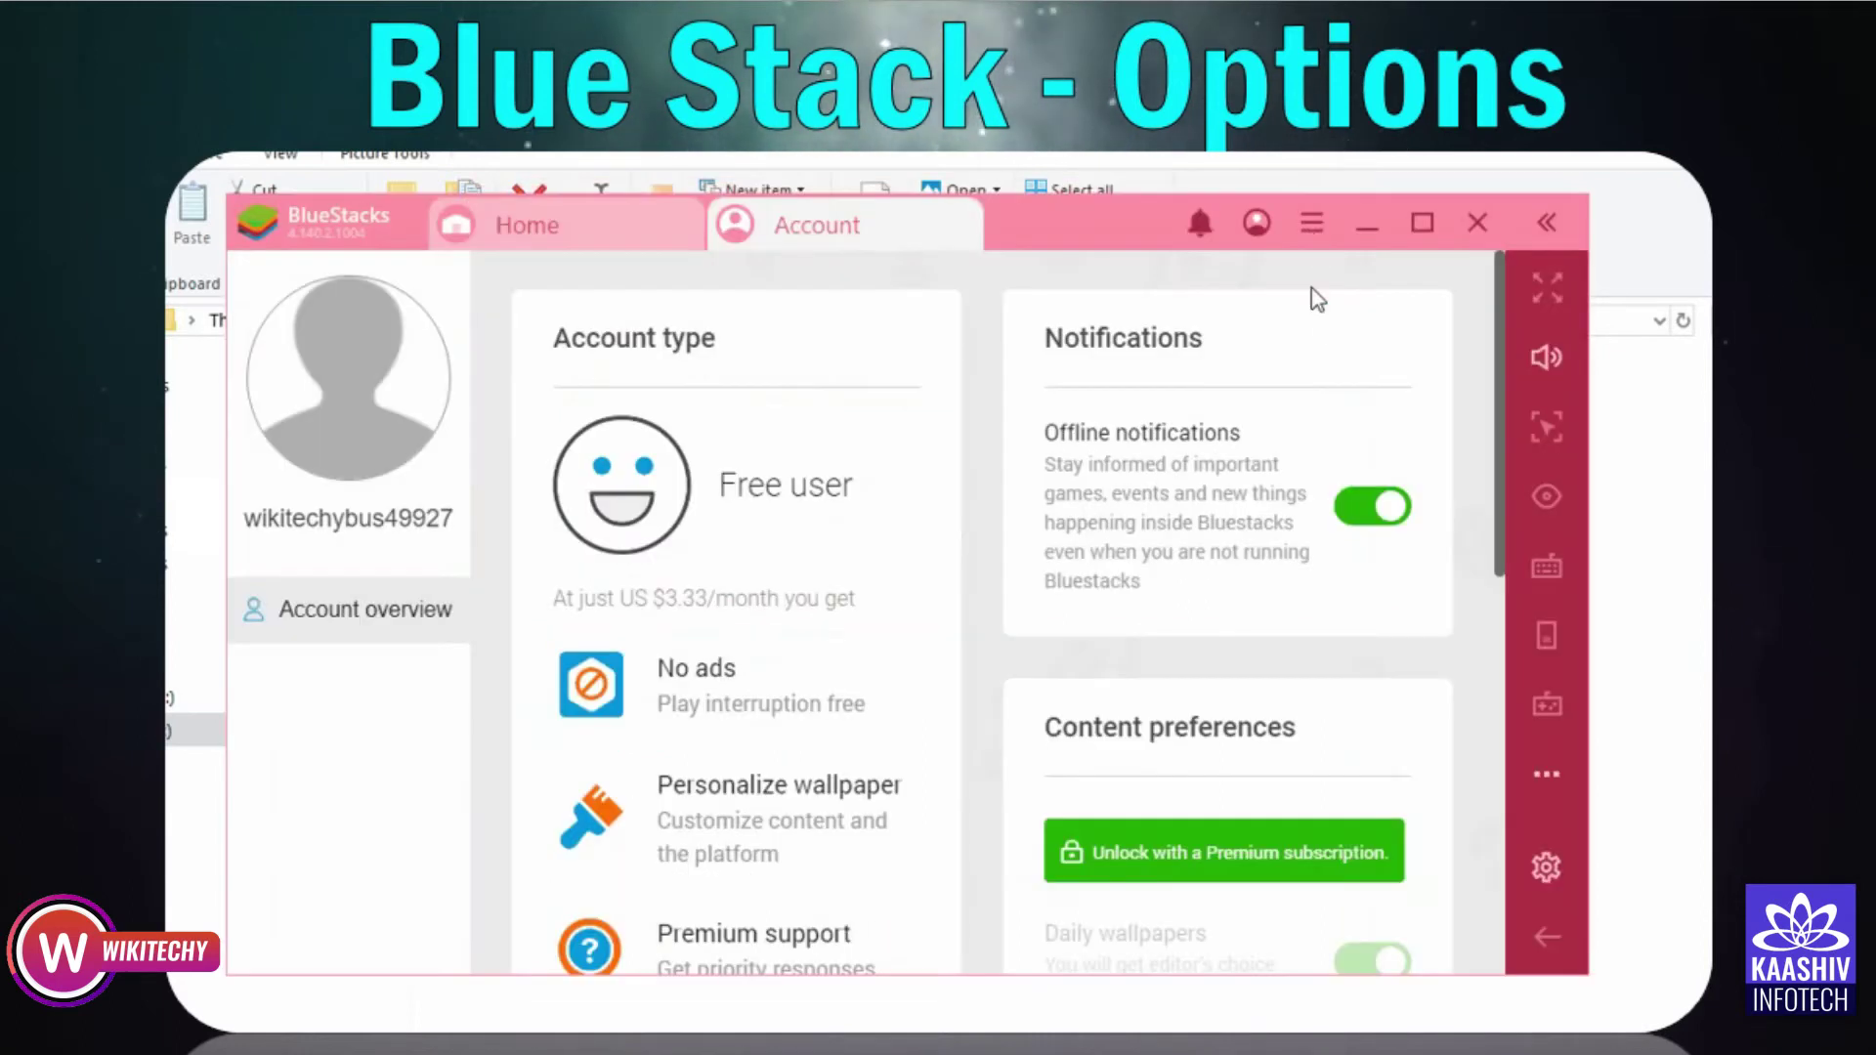
pyautogui.click(1312, 222)
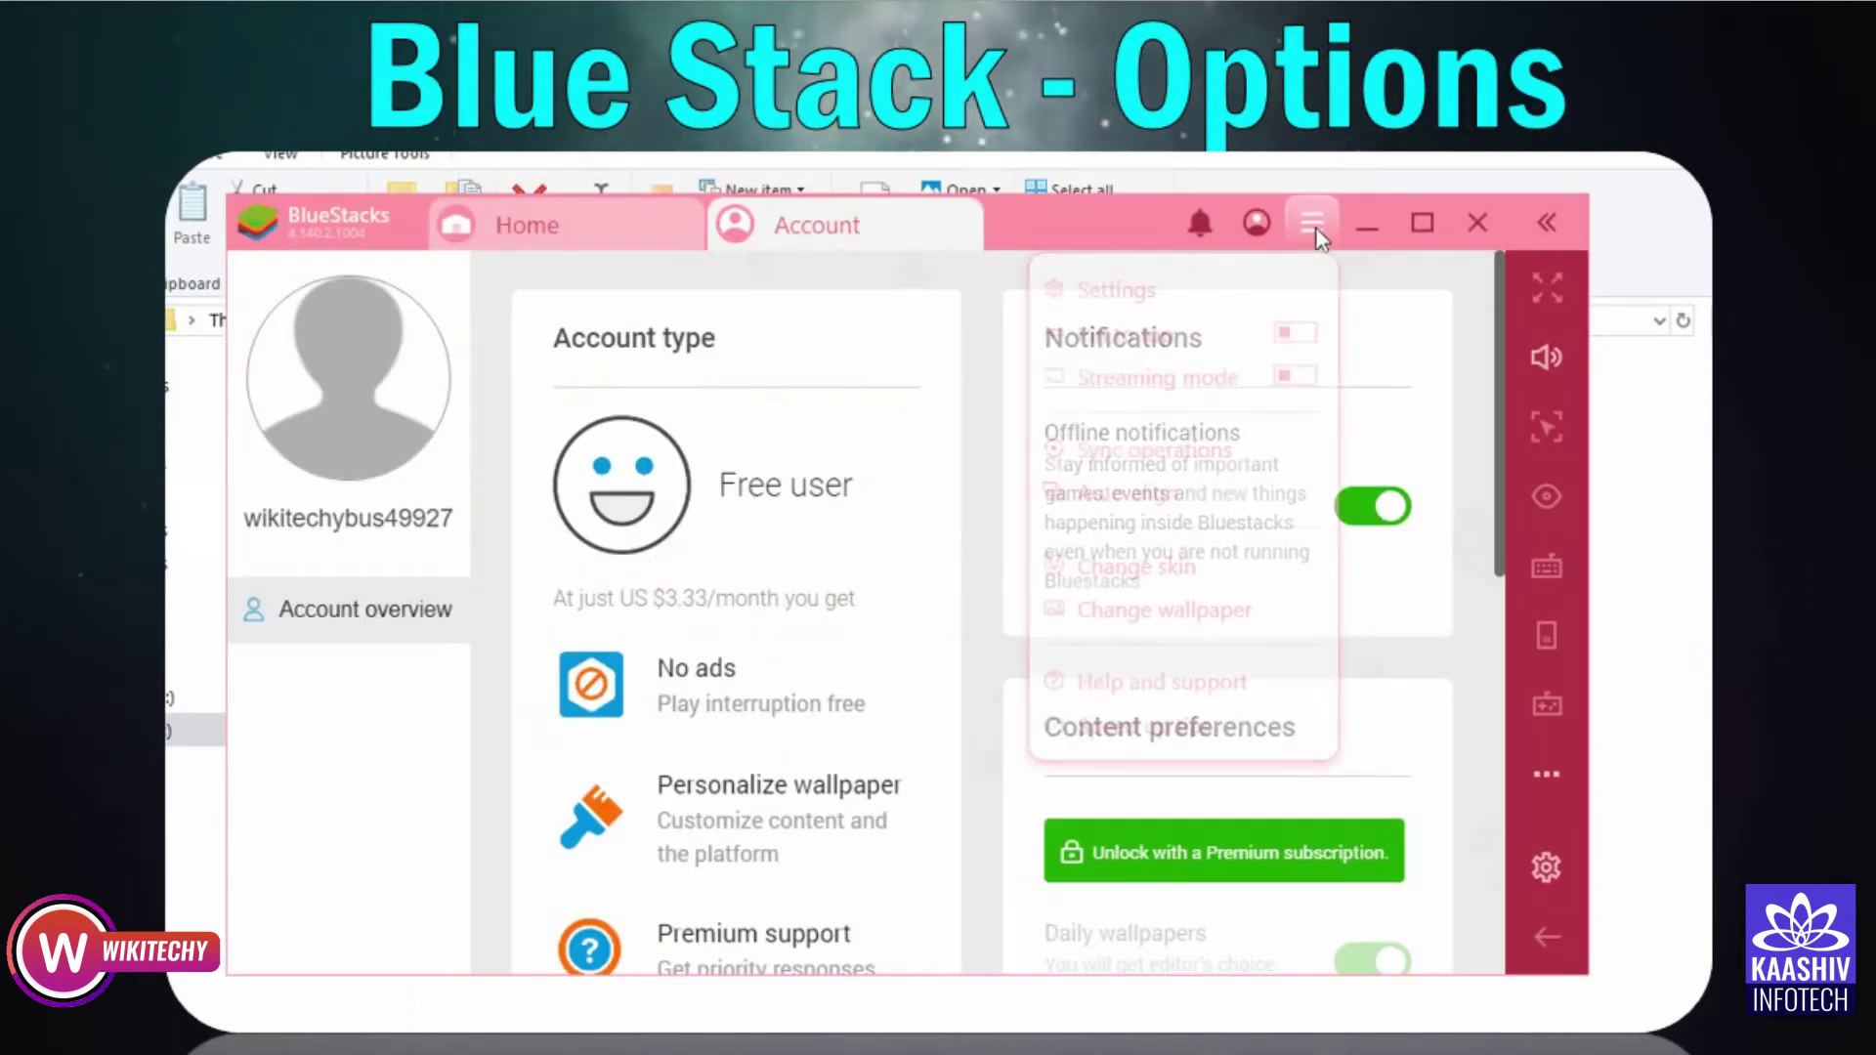
pyautogui.click(1185, 725)
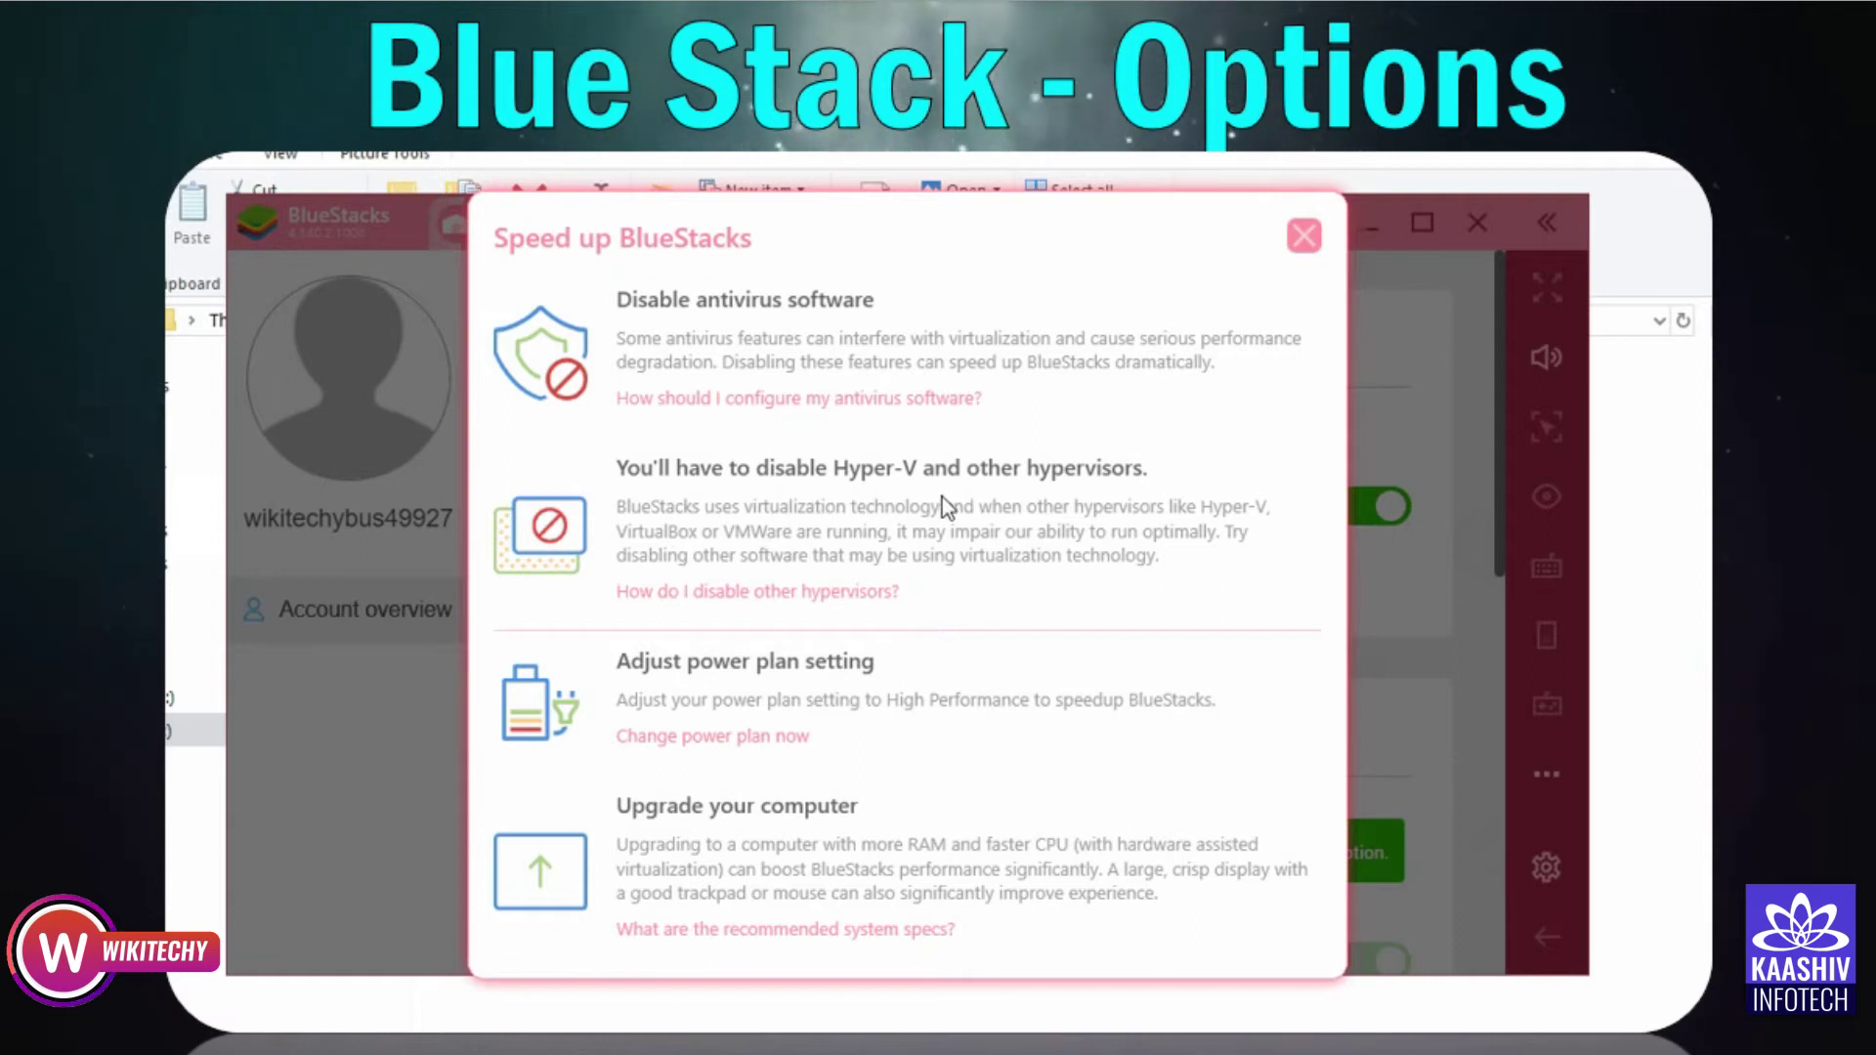
# - Read the 'Change power plan now' help article, select its Benefits line, then close Speed up tips
pyautogui.click(783, 743)
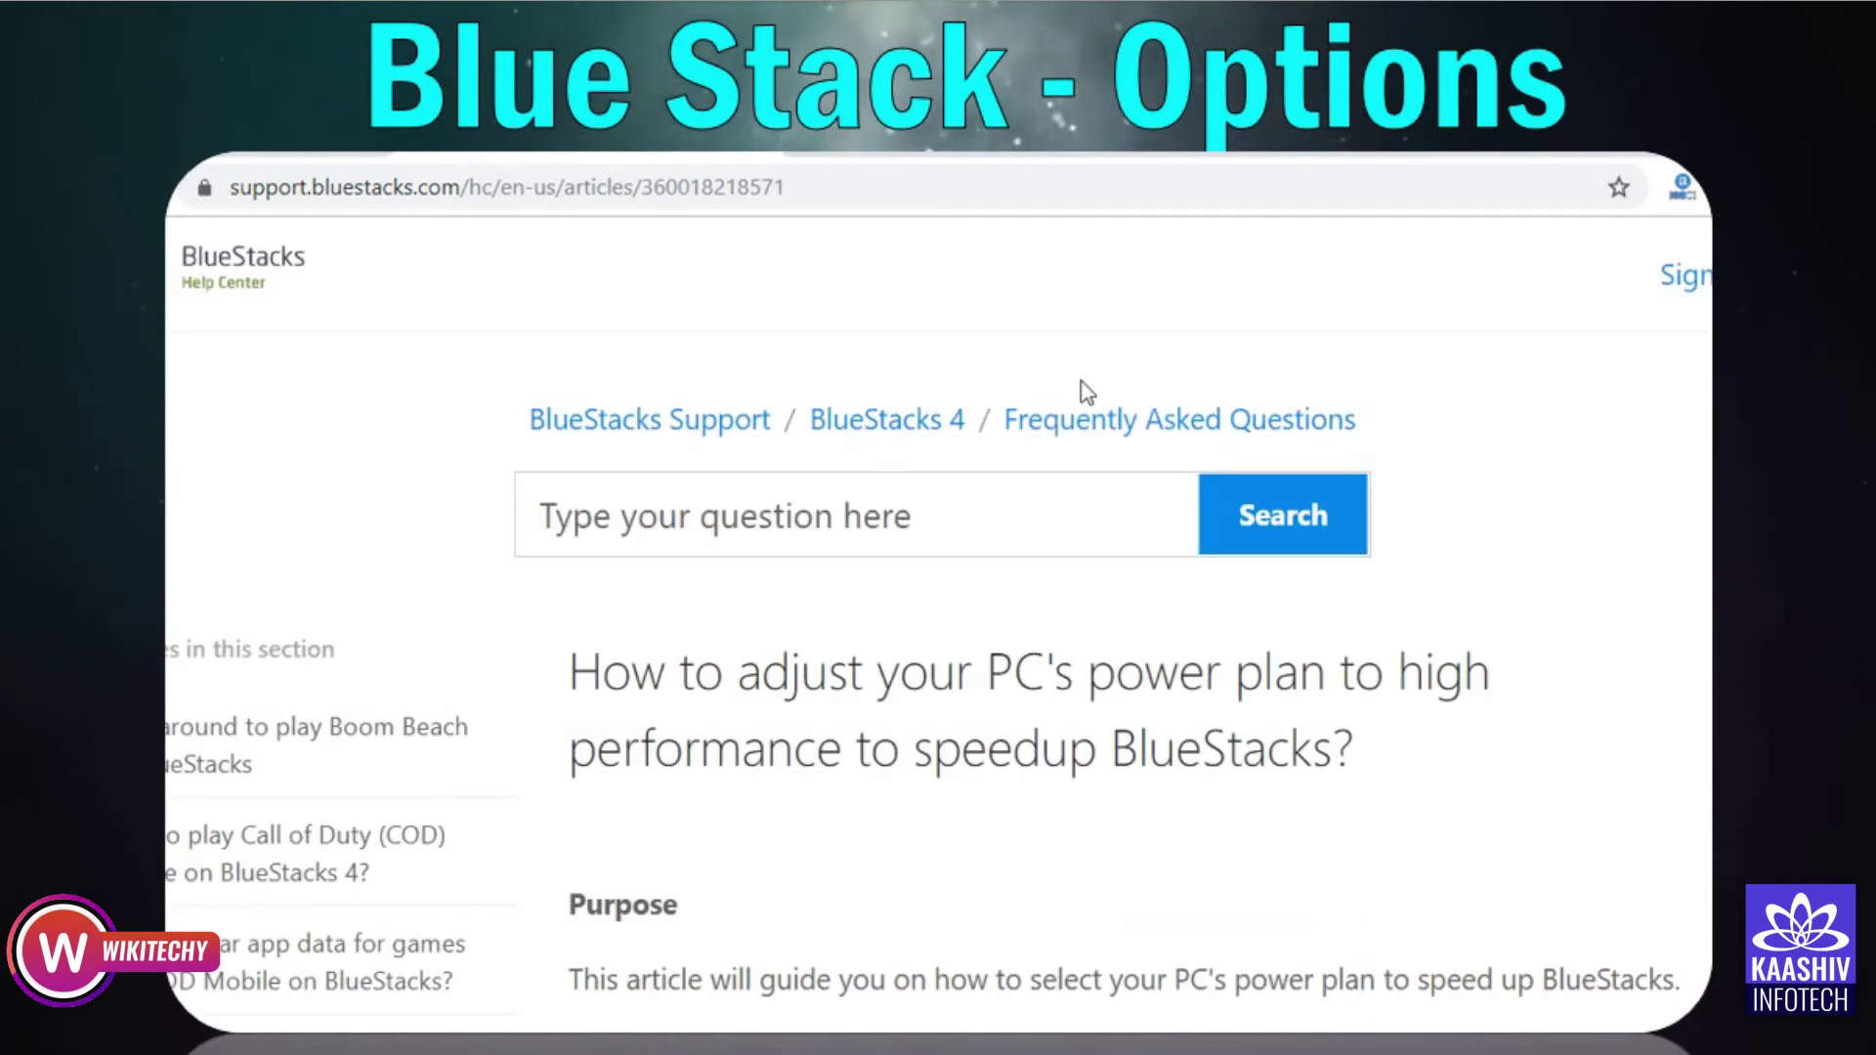
pyautogui.scroll(-5, 1085, 391)
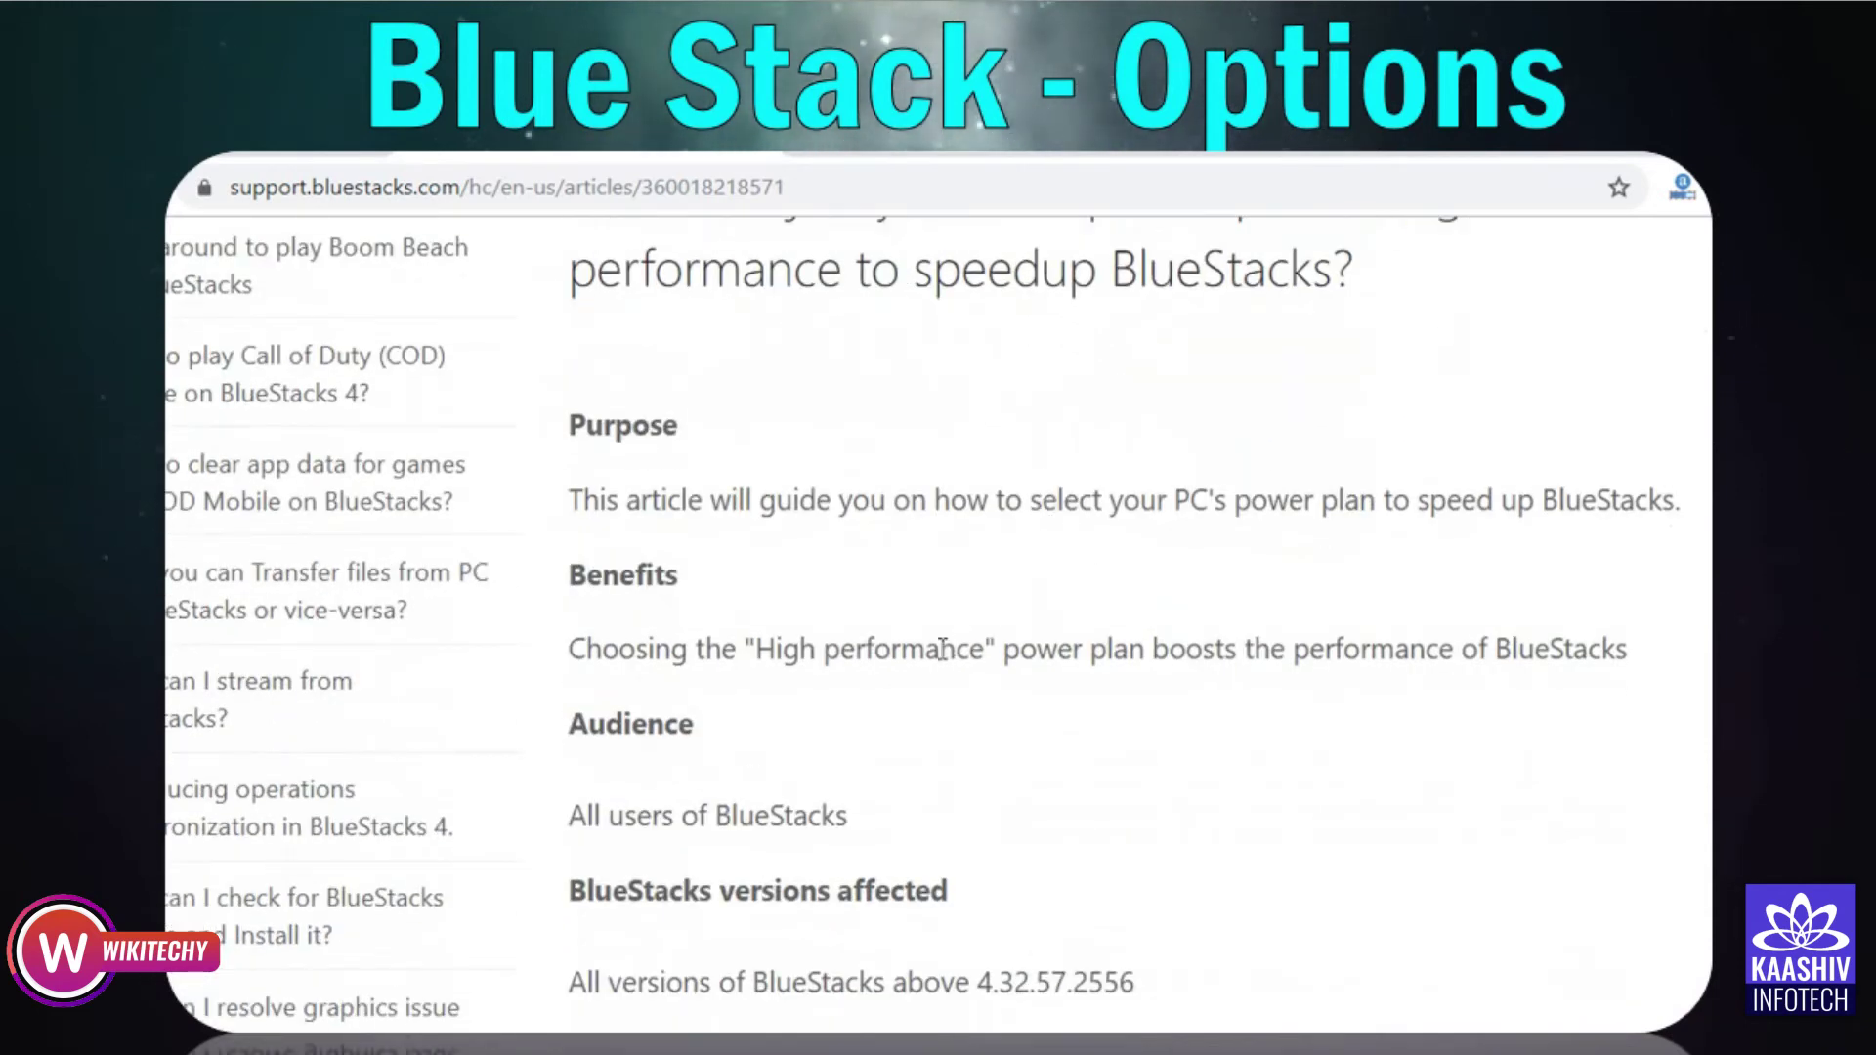
pyautogui.moveTo(941, 649); pyautogui.dragTo(1537, 649)
pyautogui.tripleClick(1536, 649)
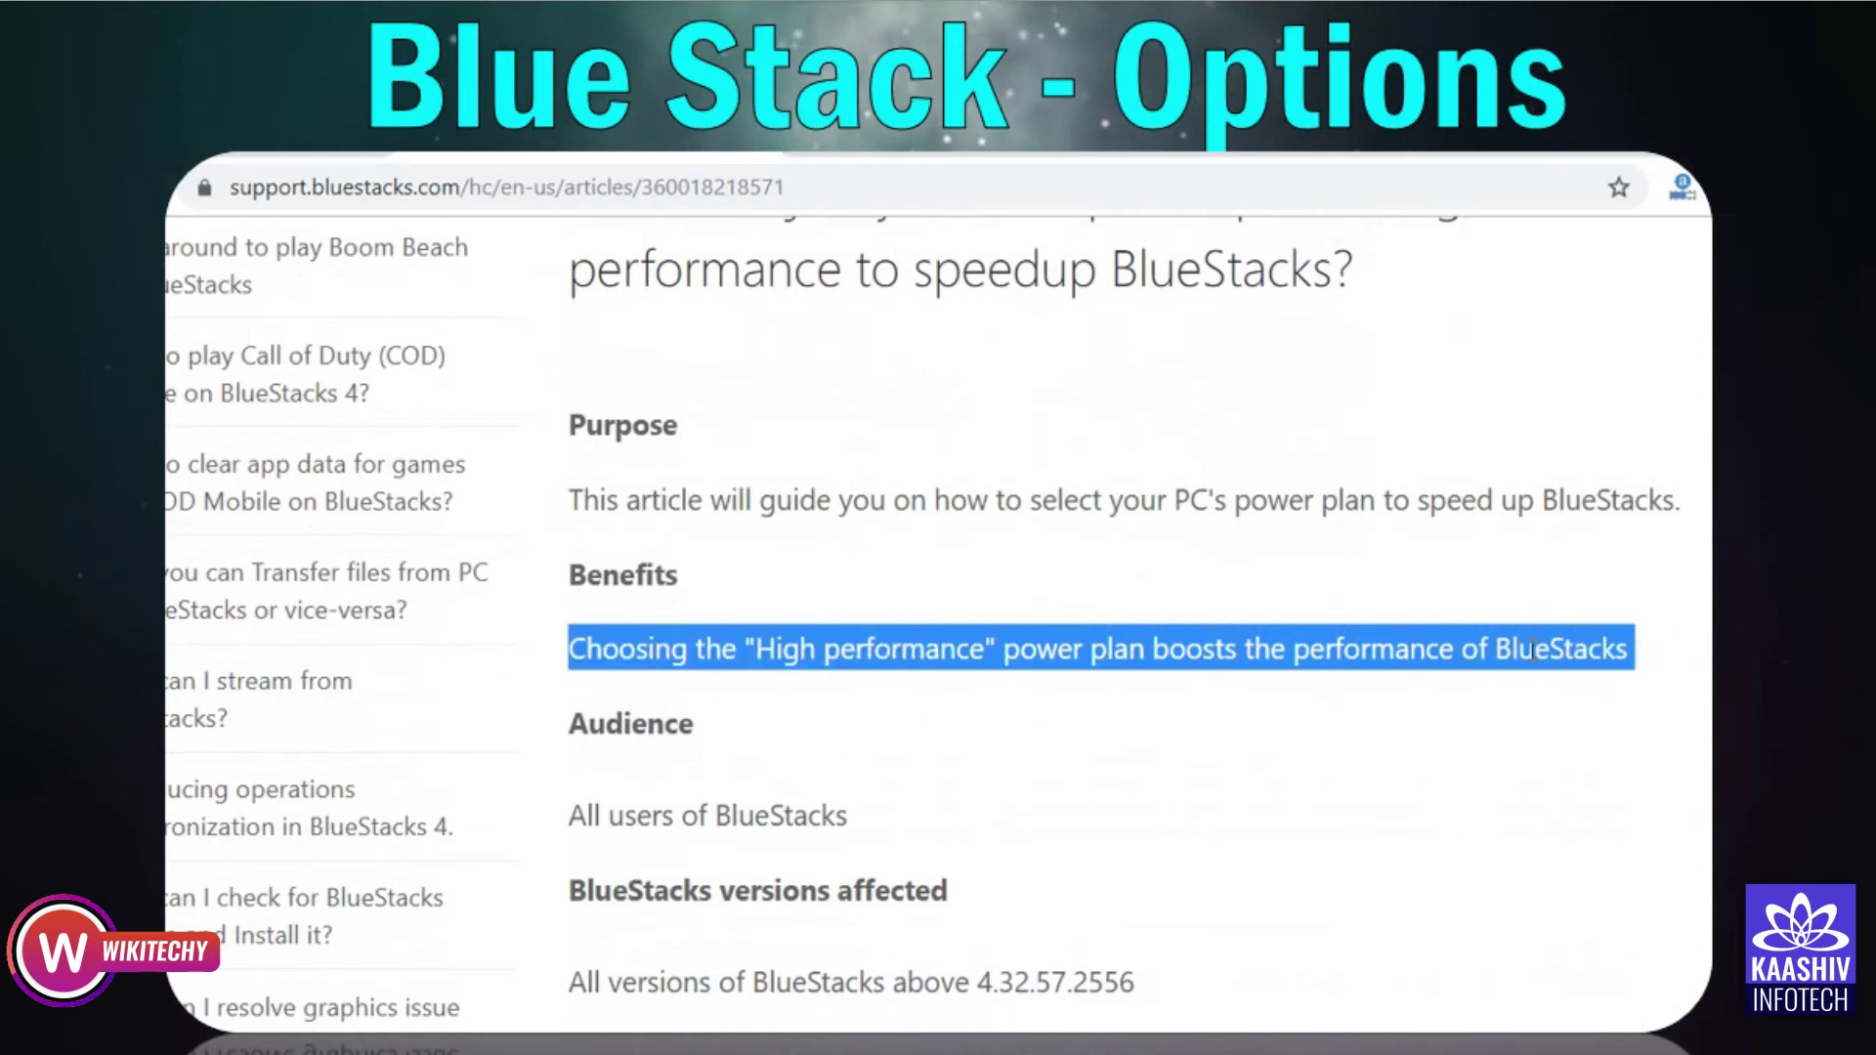
pyautogui.hotkey('alt', 'Tab')
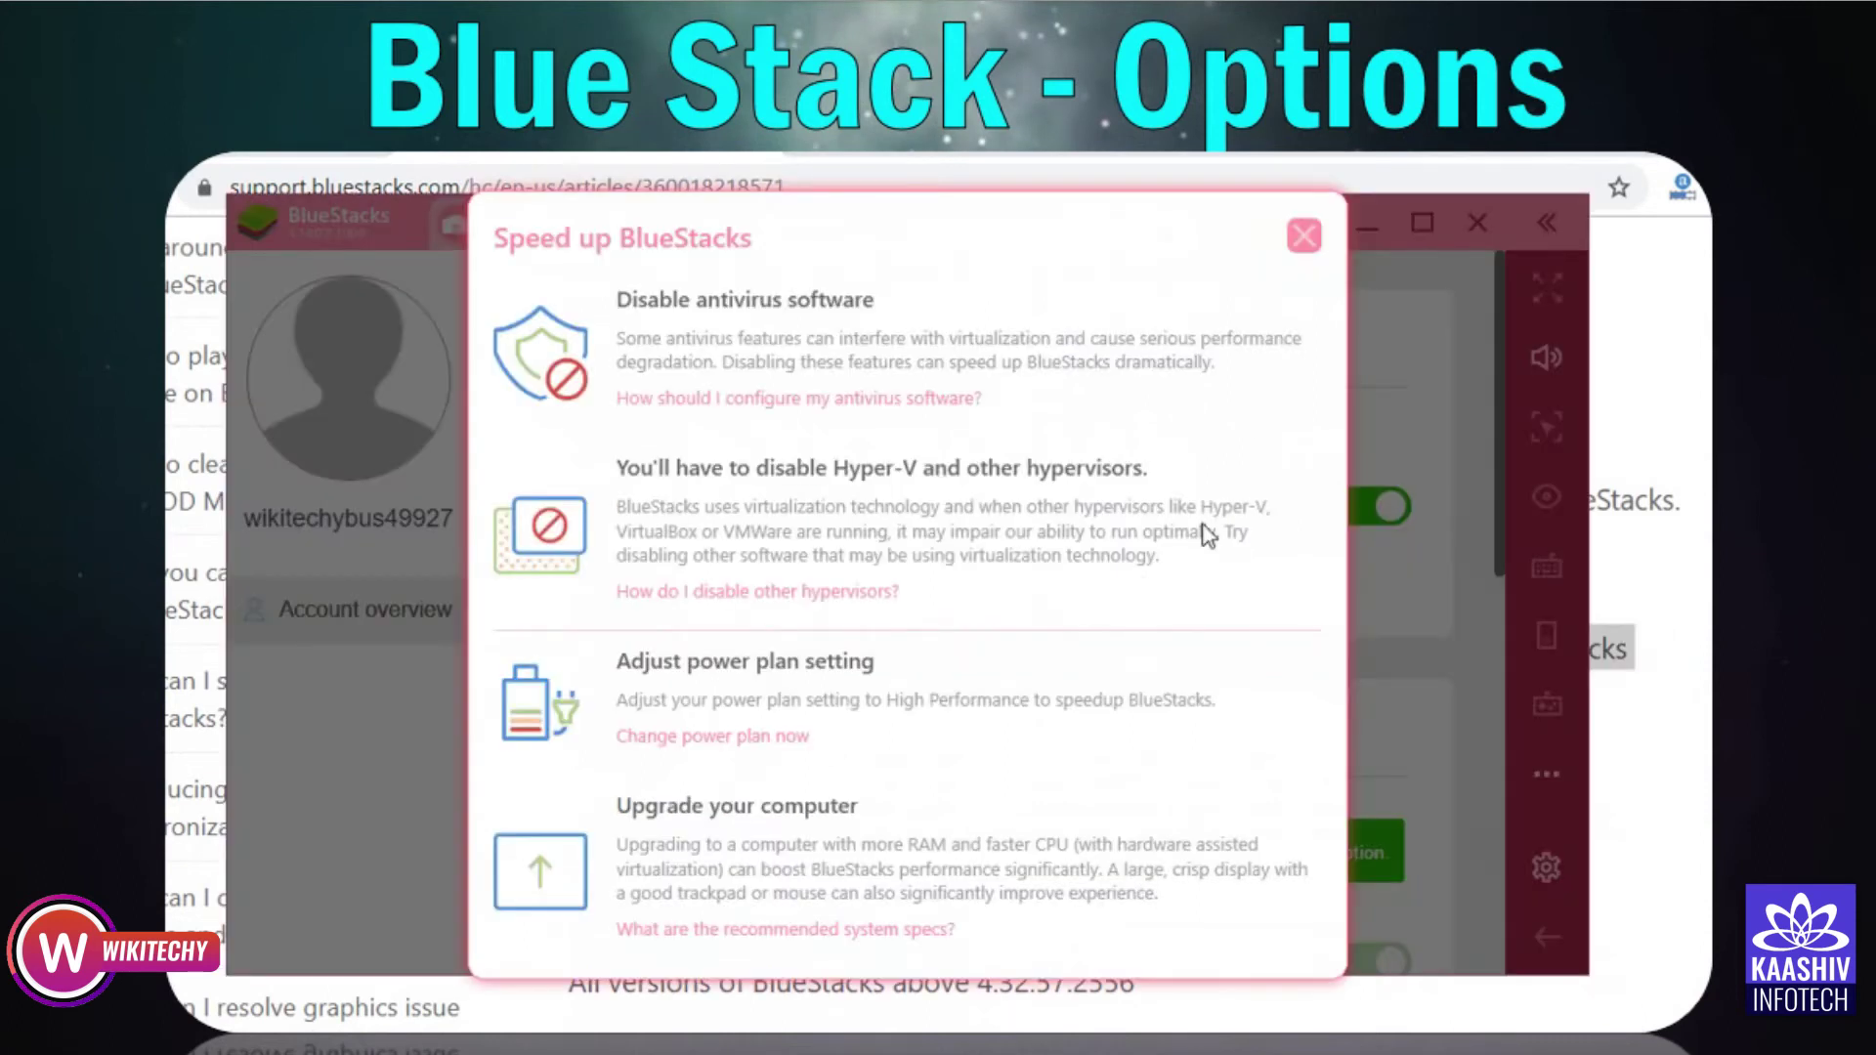
pyautogui.click(1305, 240)
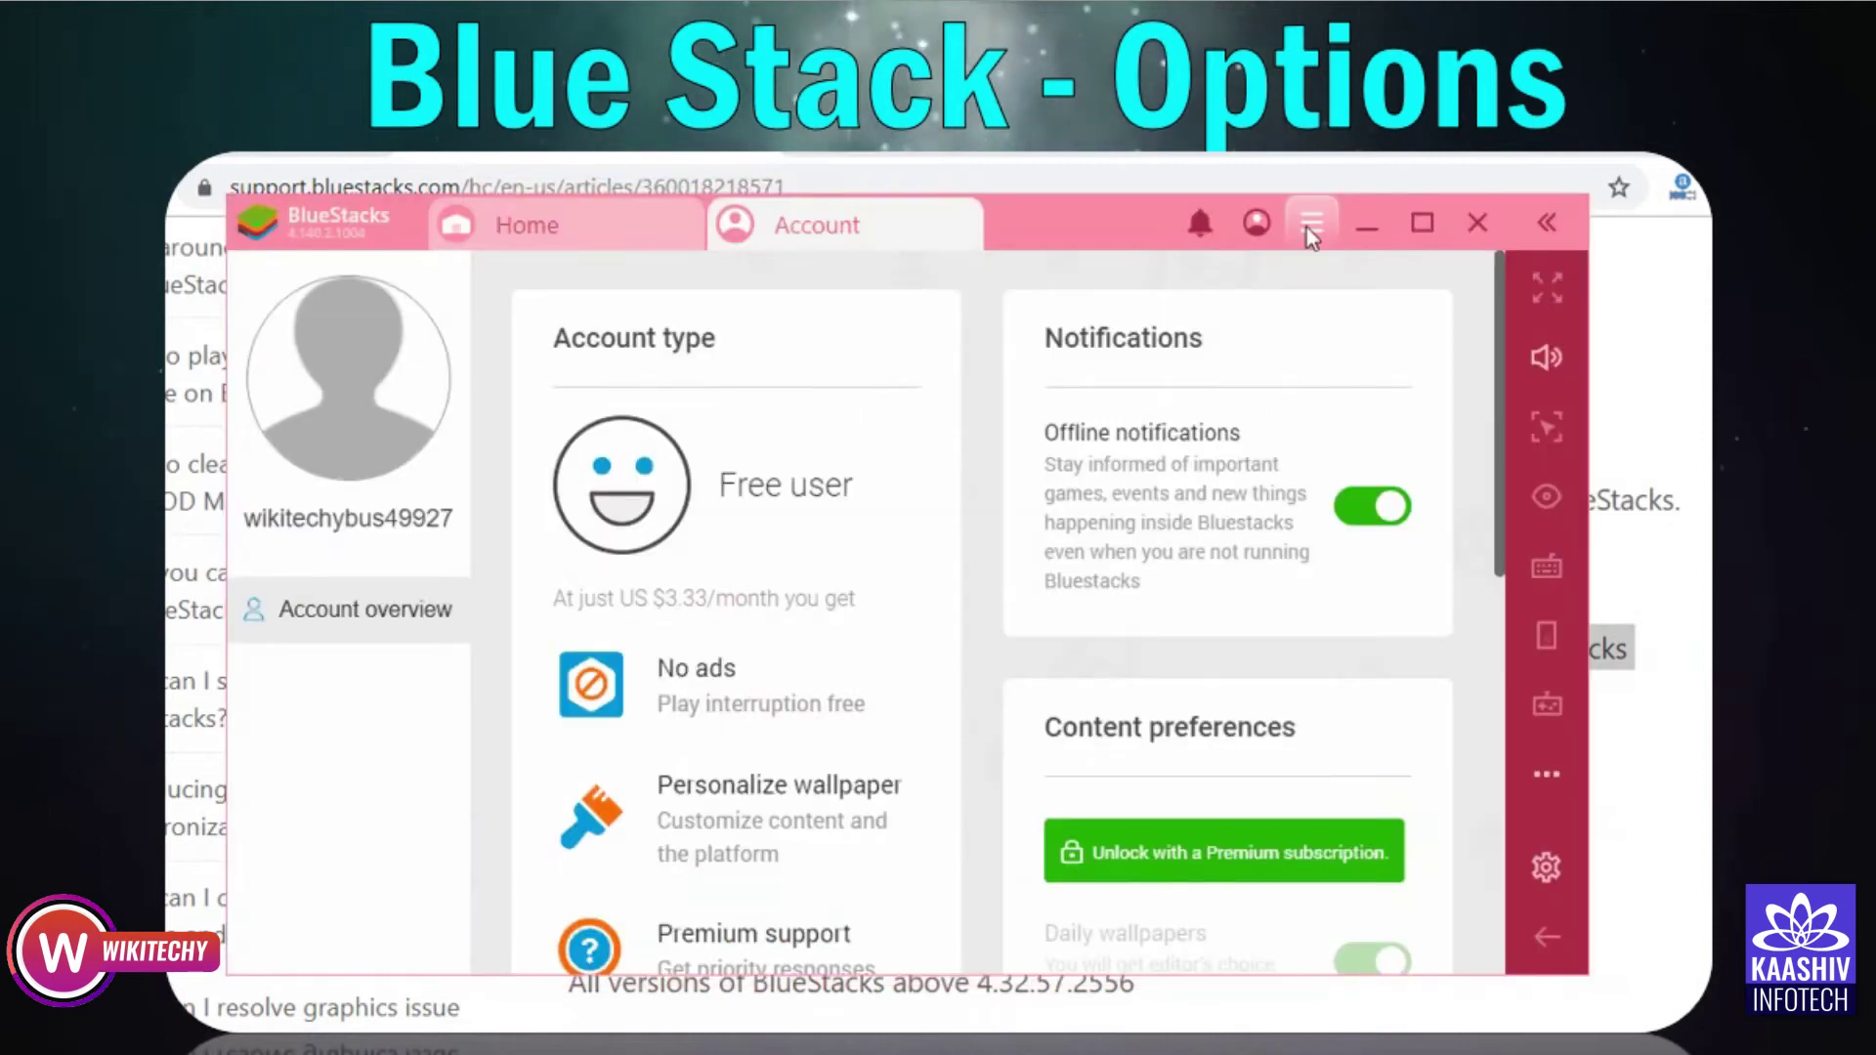
# - Dismiss the options list and notifications panel to reach the Hot Pink Home screen
pyautogui.click(1309, 226)
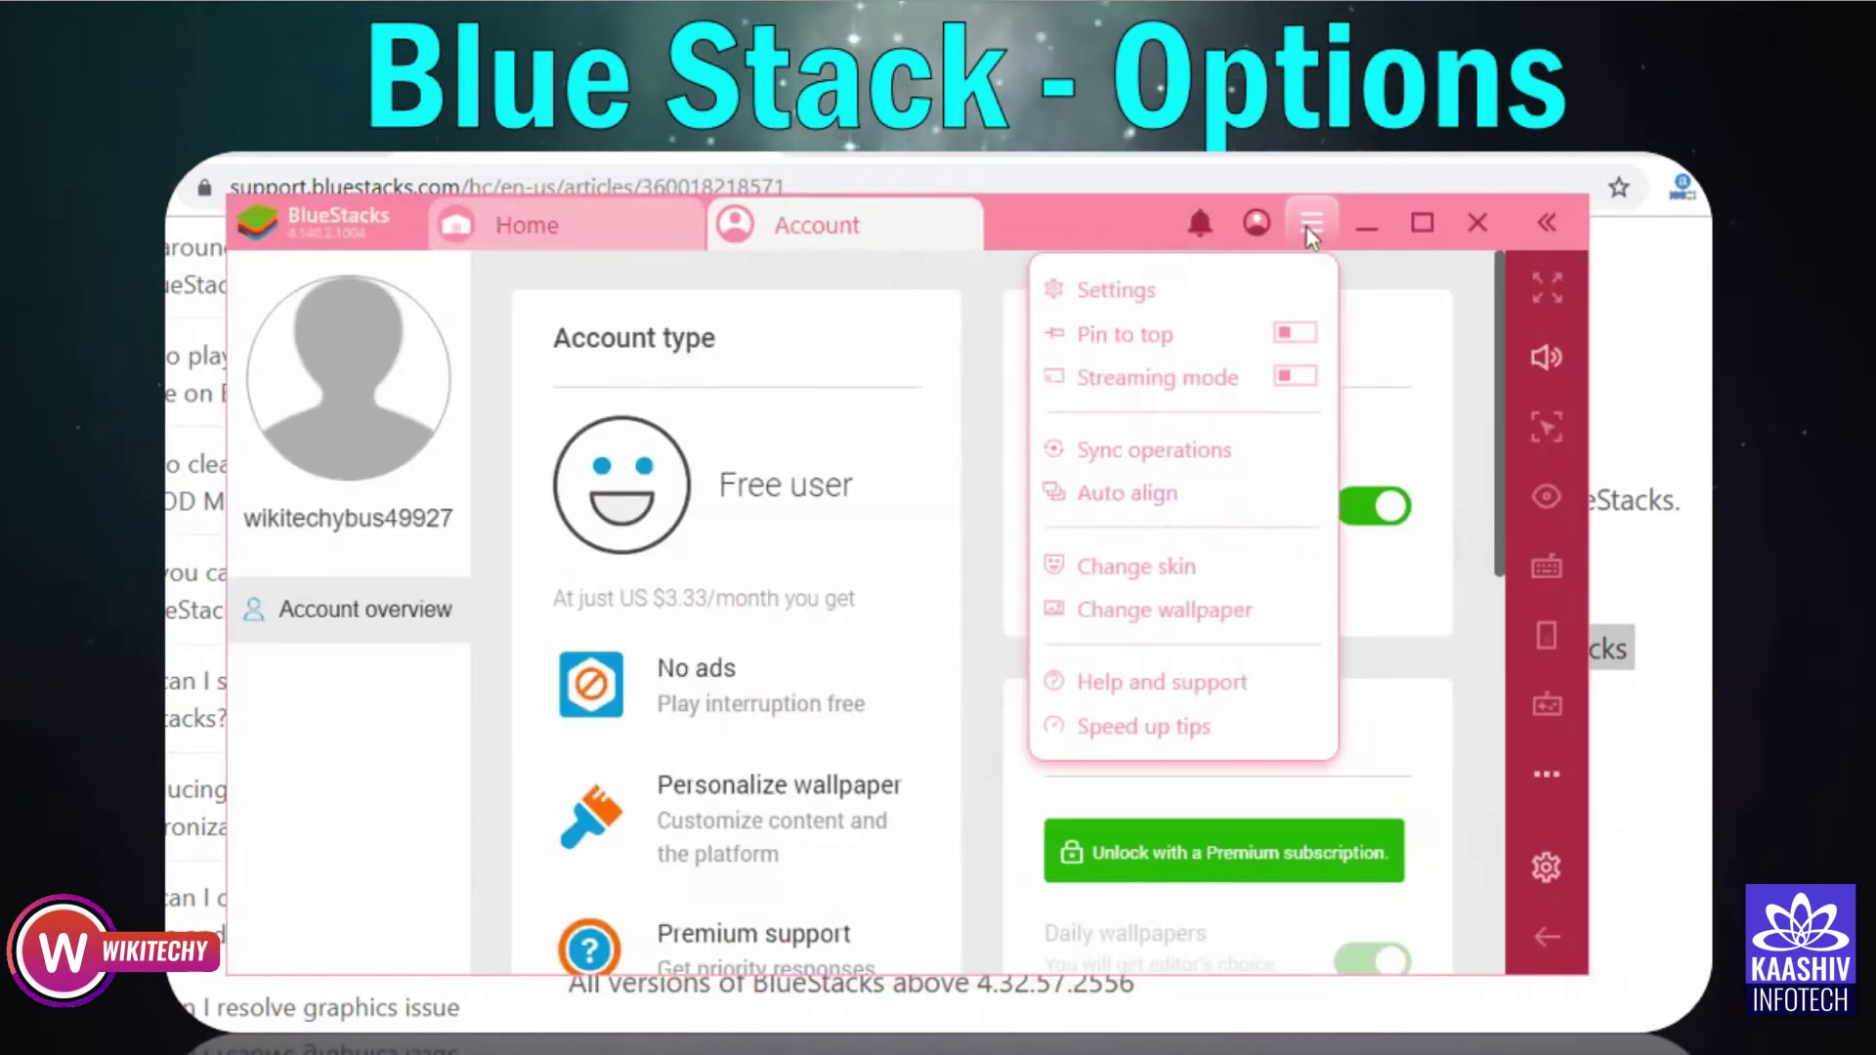
pyautogui.click(1486, 342)
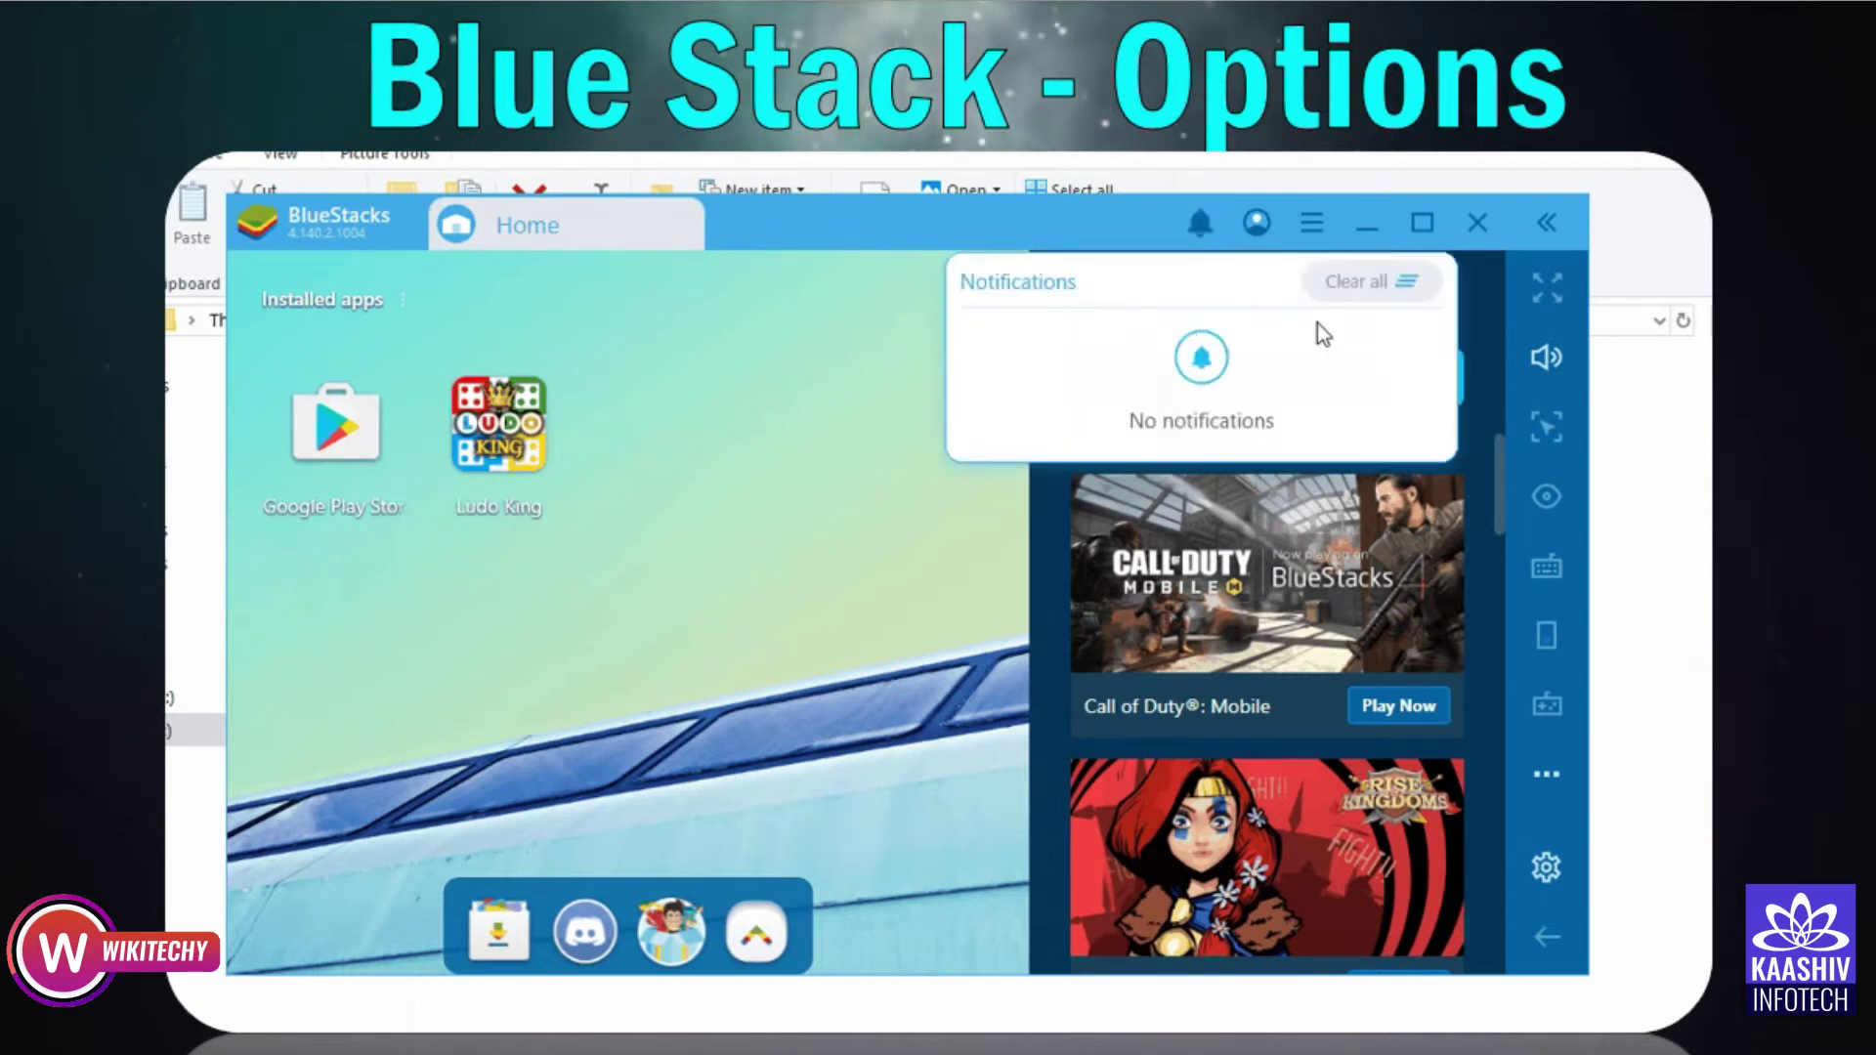
pyautogui.click(900, 381)
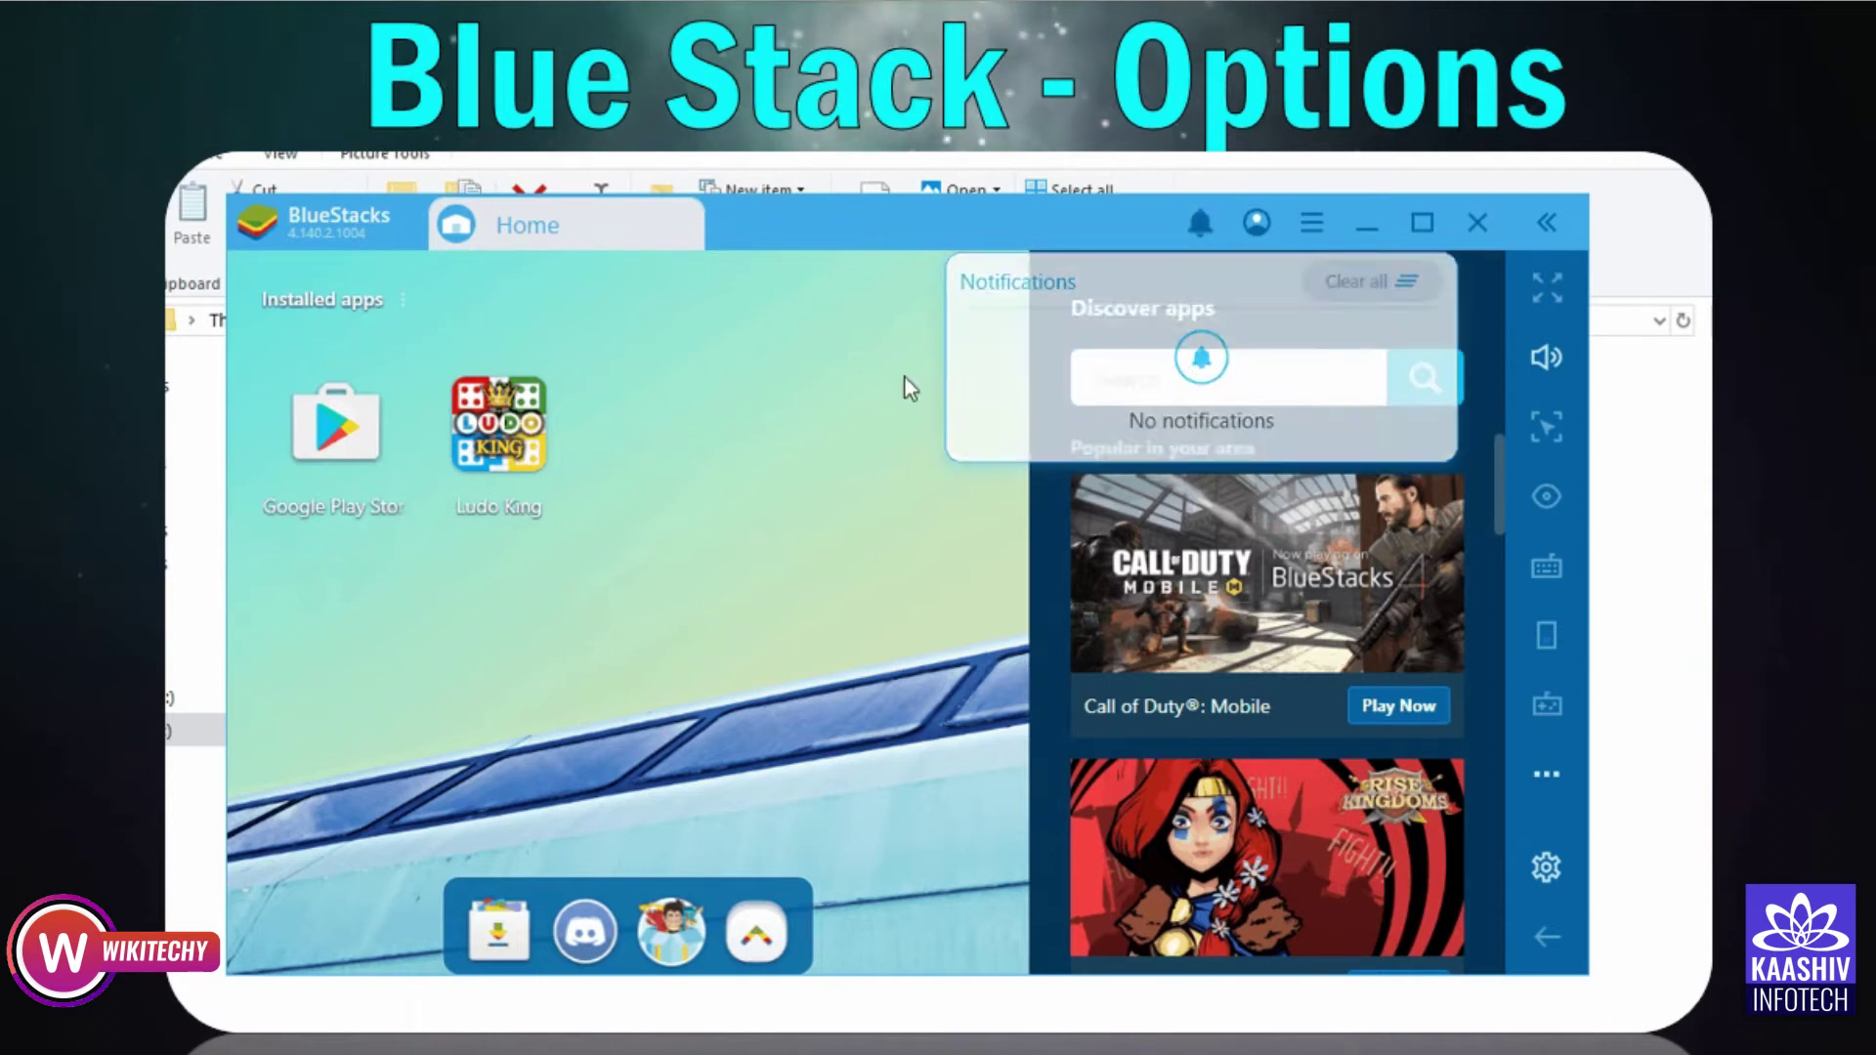
pyautogui.click(1254, 227)
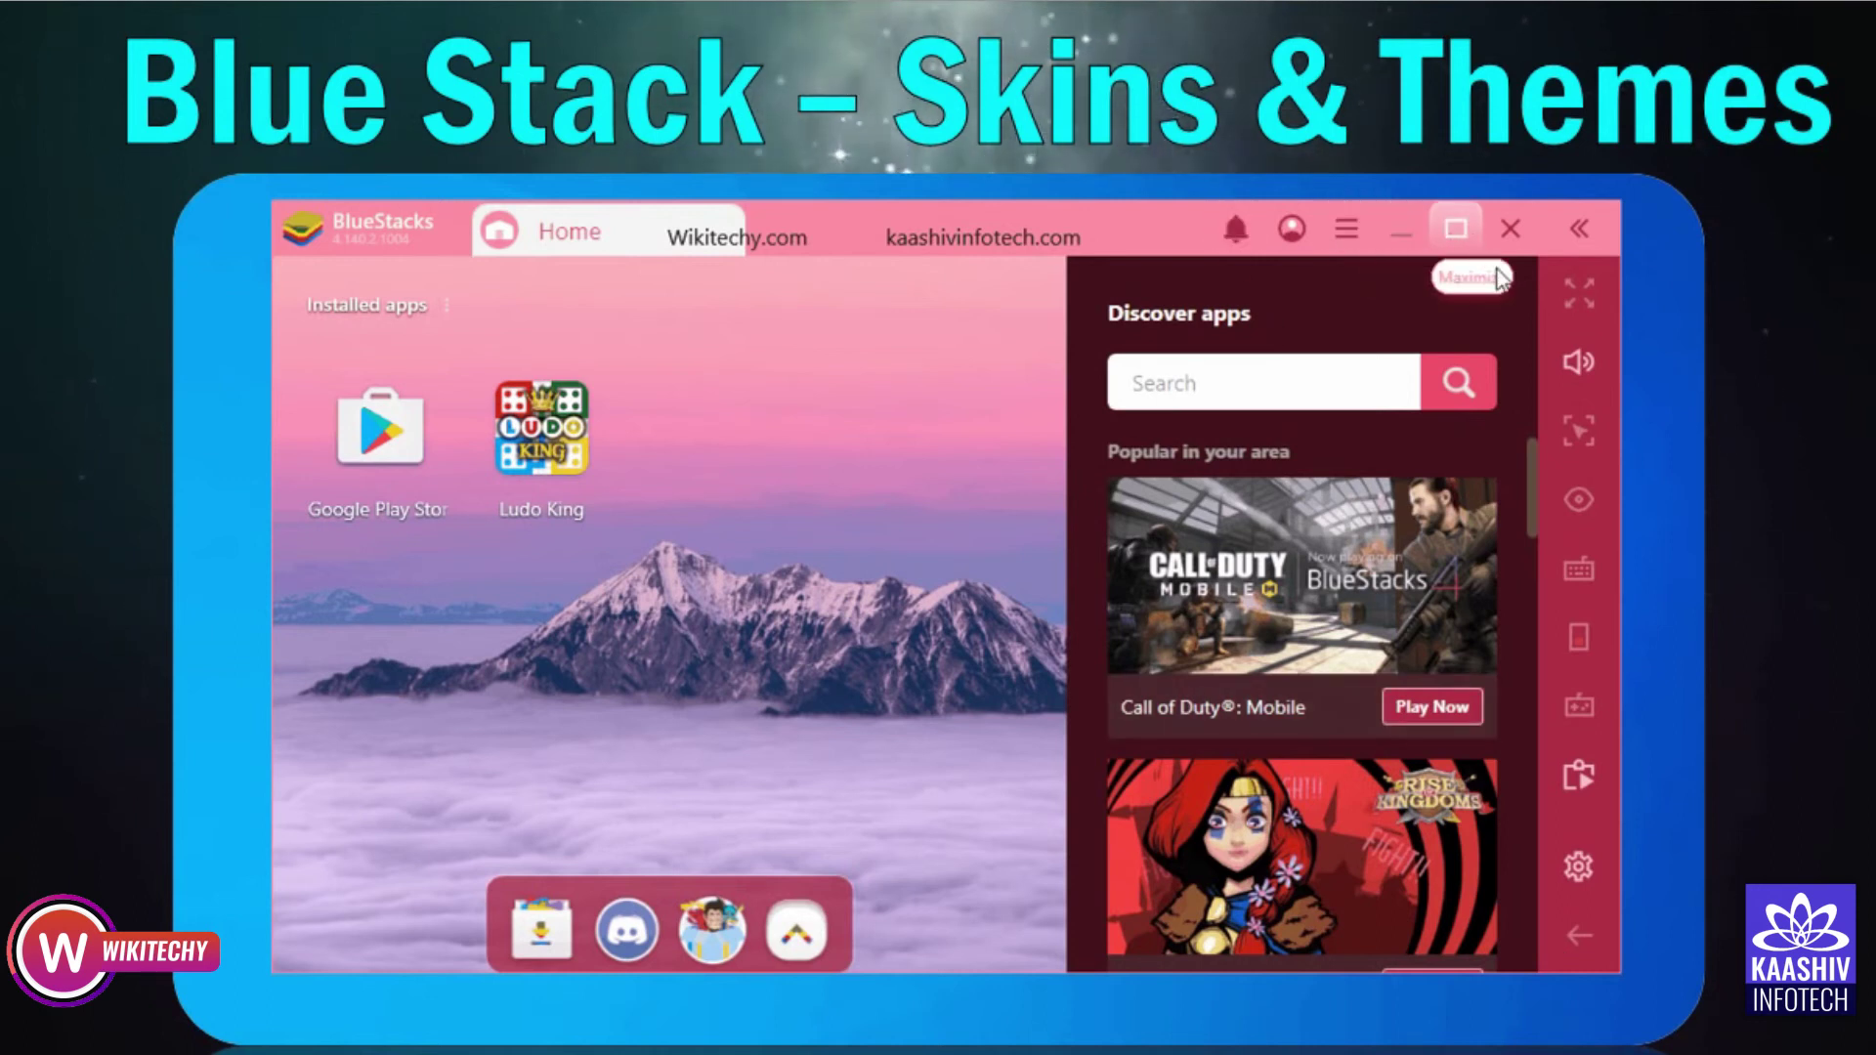
# - Shake the Android screen using the Shake tool from the extra tools flyout
pyautogui.click(1591, 237)
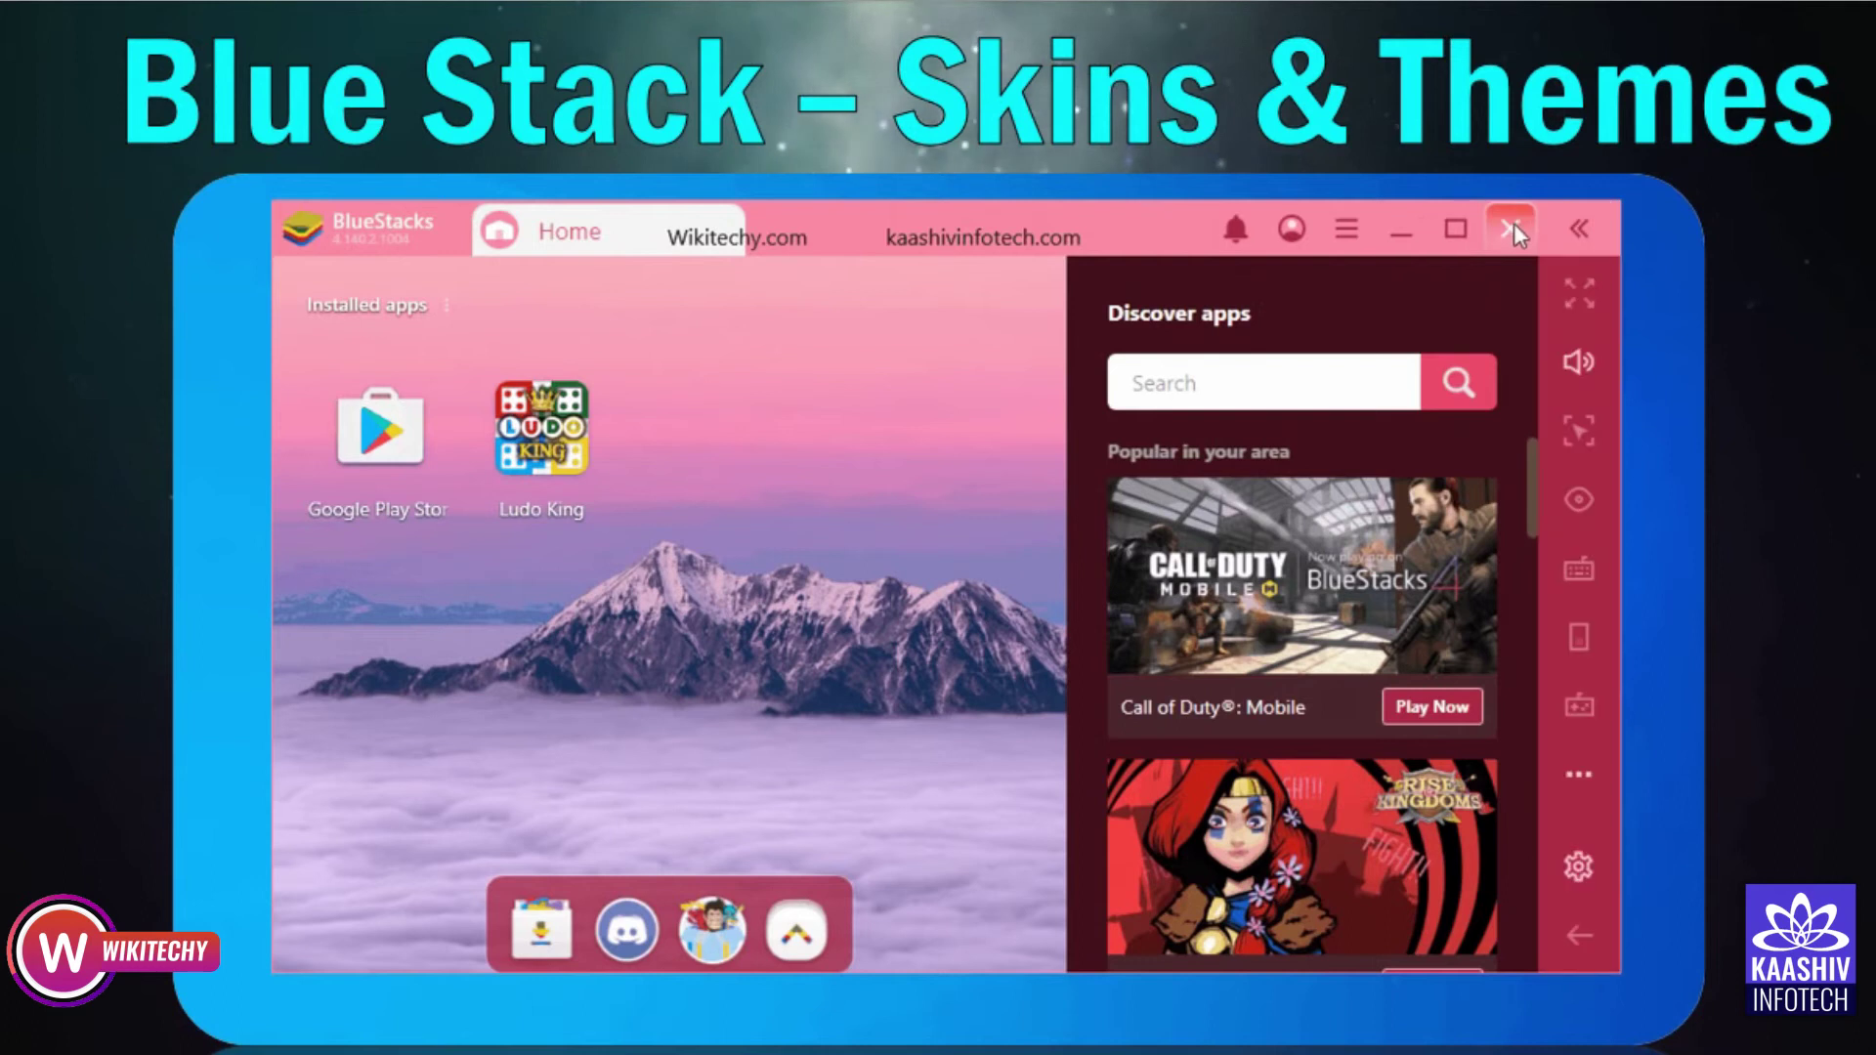
pyautogui.click(1579, 776)
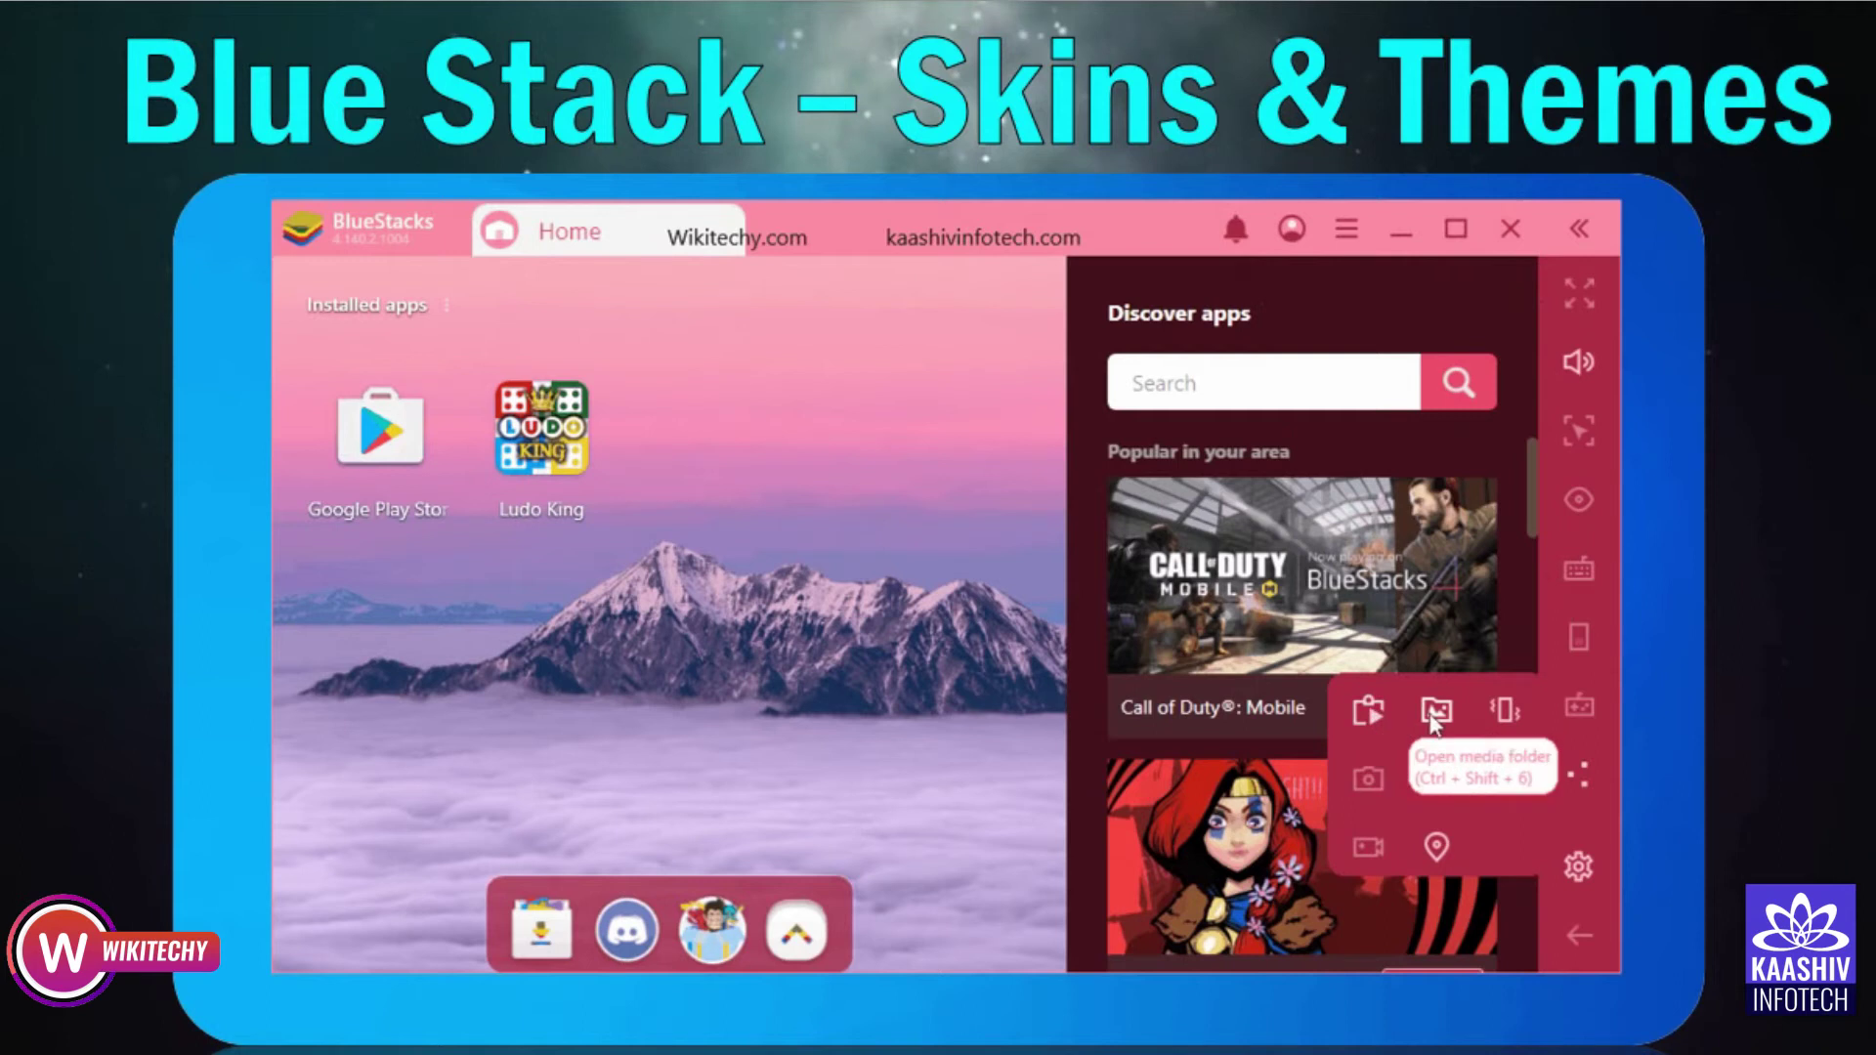
pyautogui.click(1501, 715)
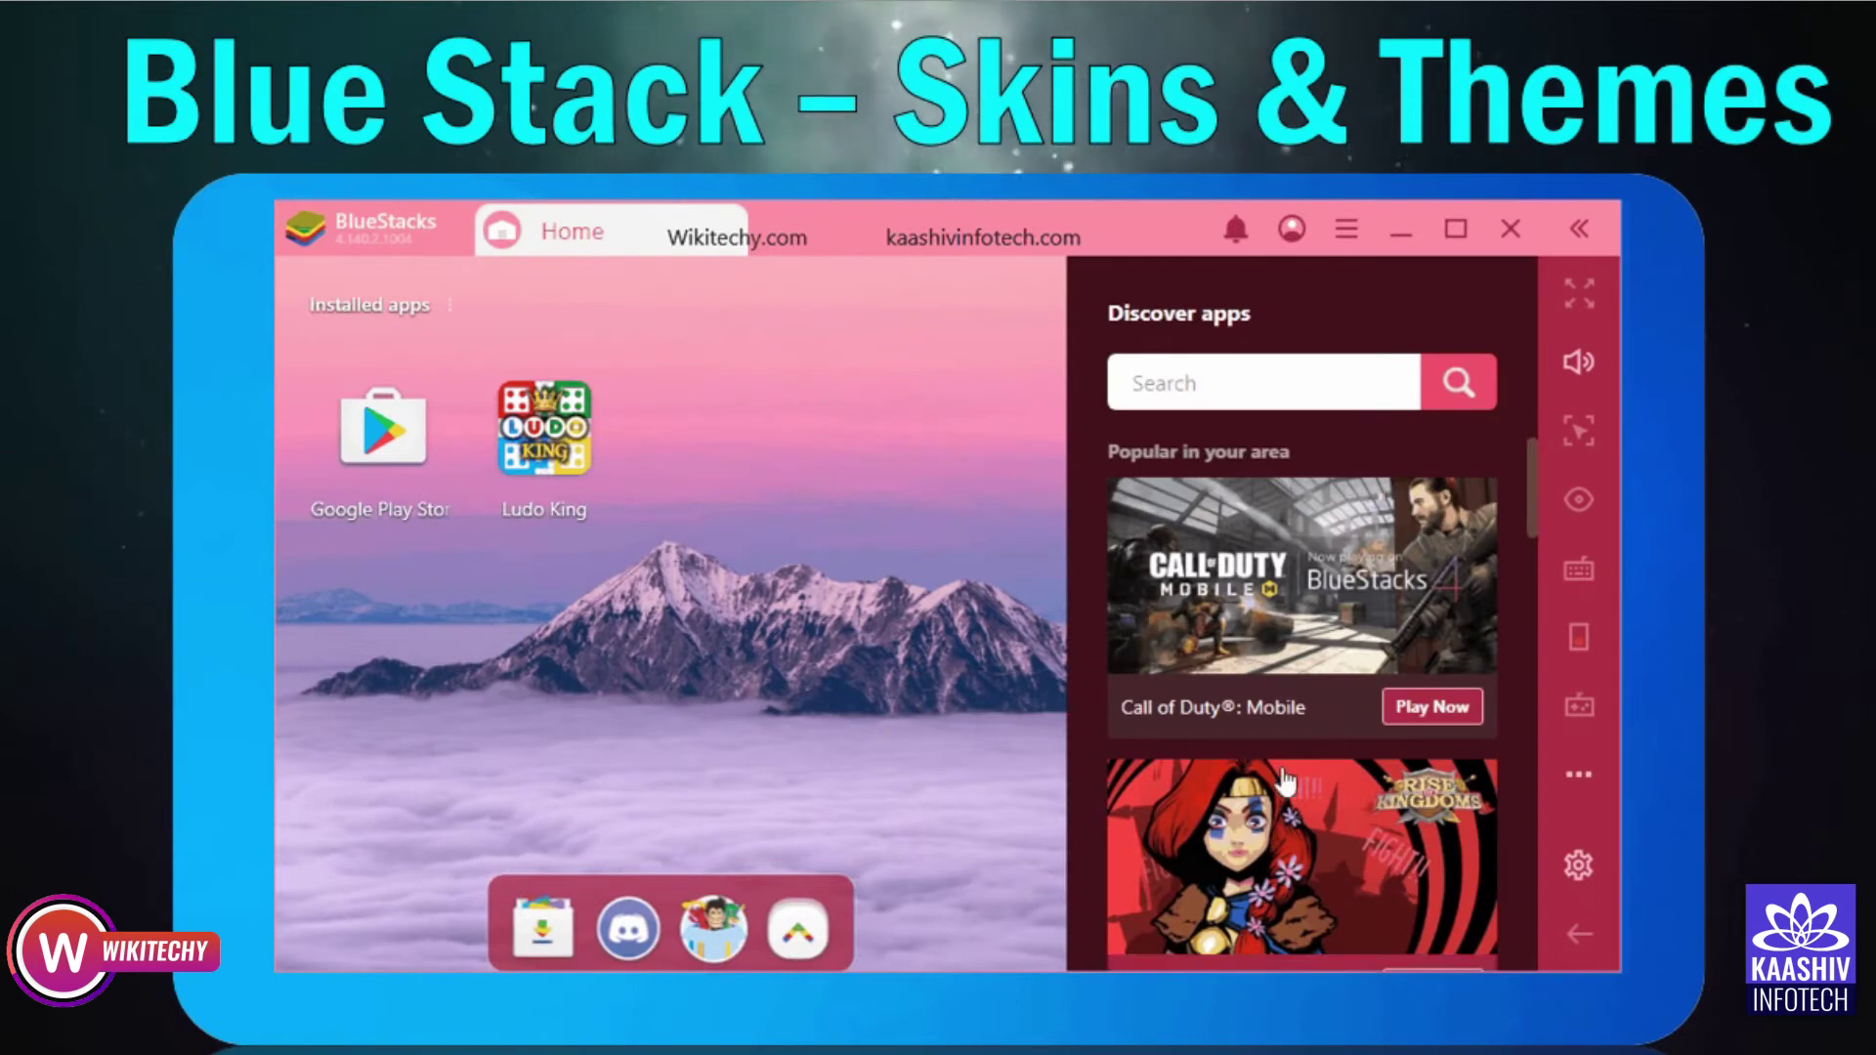
# - Open the mock location map, close its Maps tab, and reopen the extra tools flyout
pyautogui.moveTo(1579, 776)
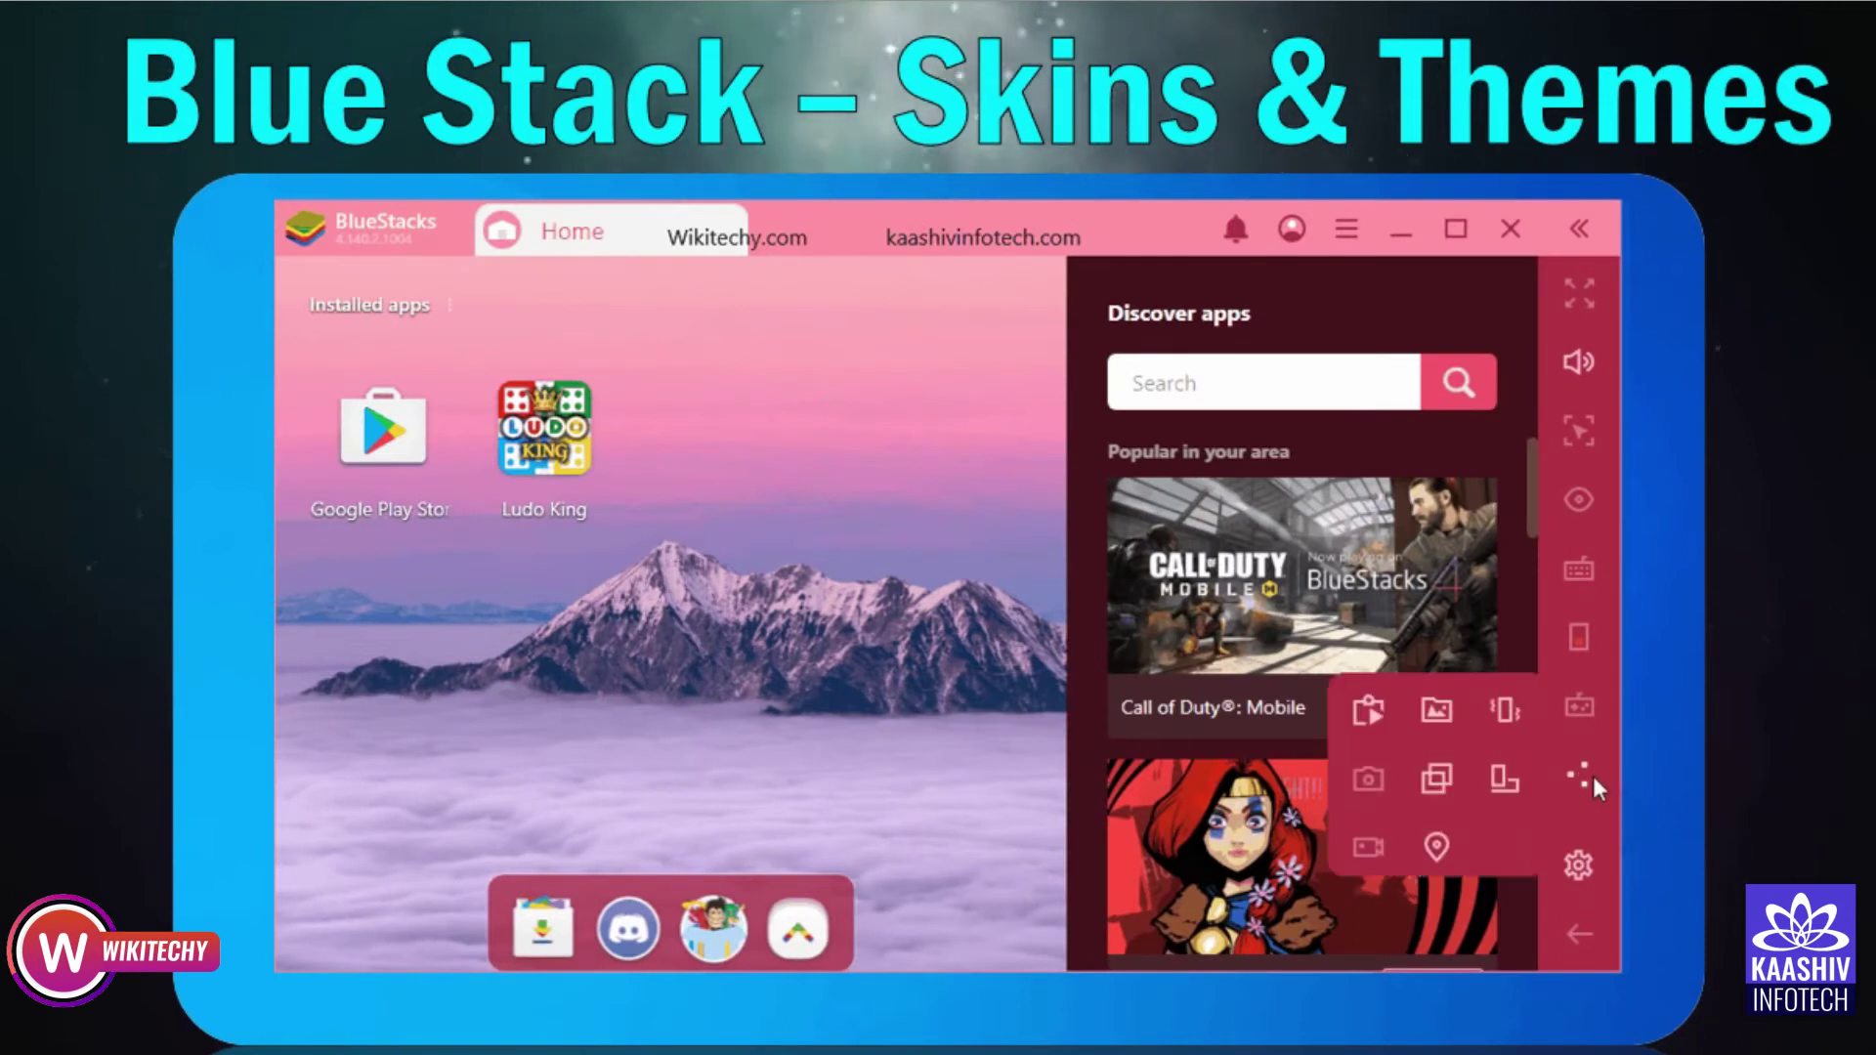
pyautogui.click(1434, 852)
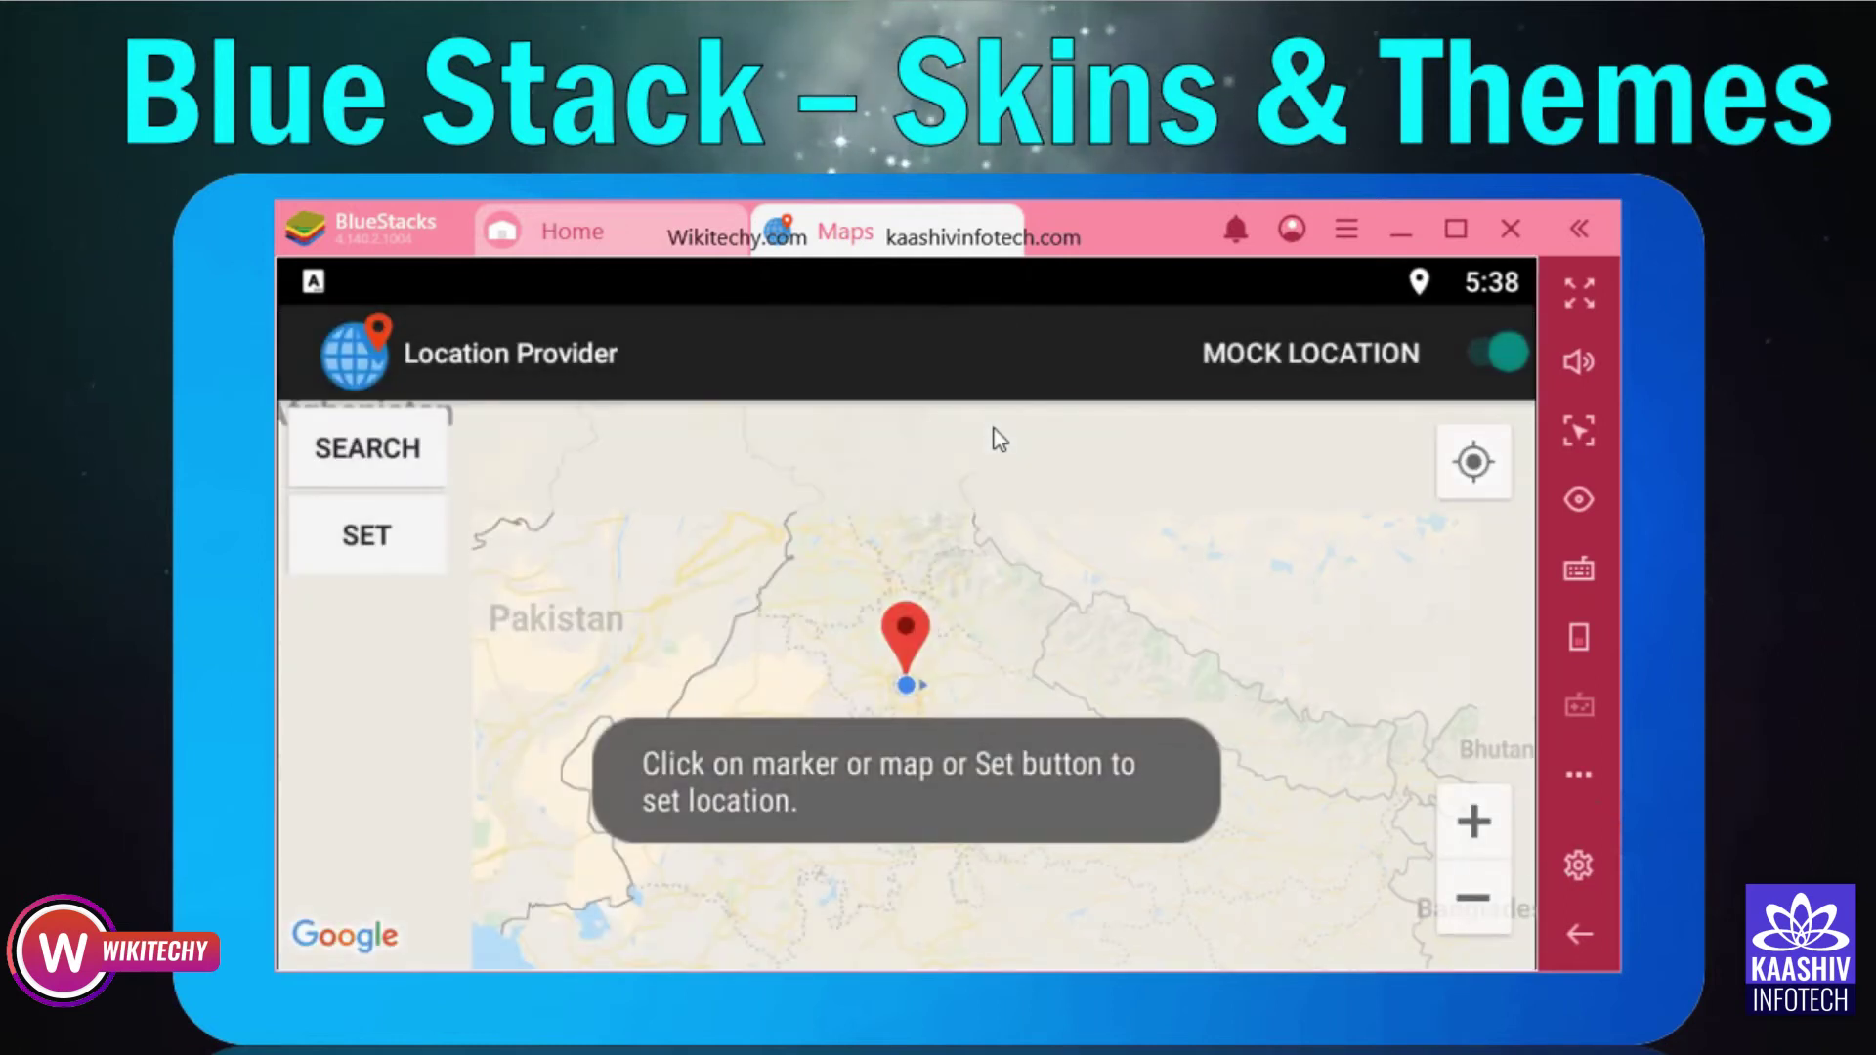
pyautogui.click(1012, 215)
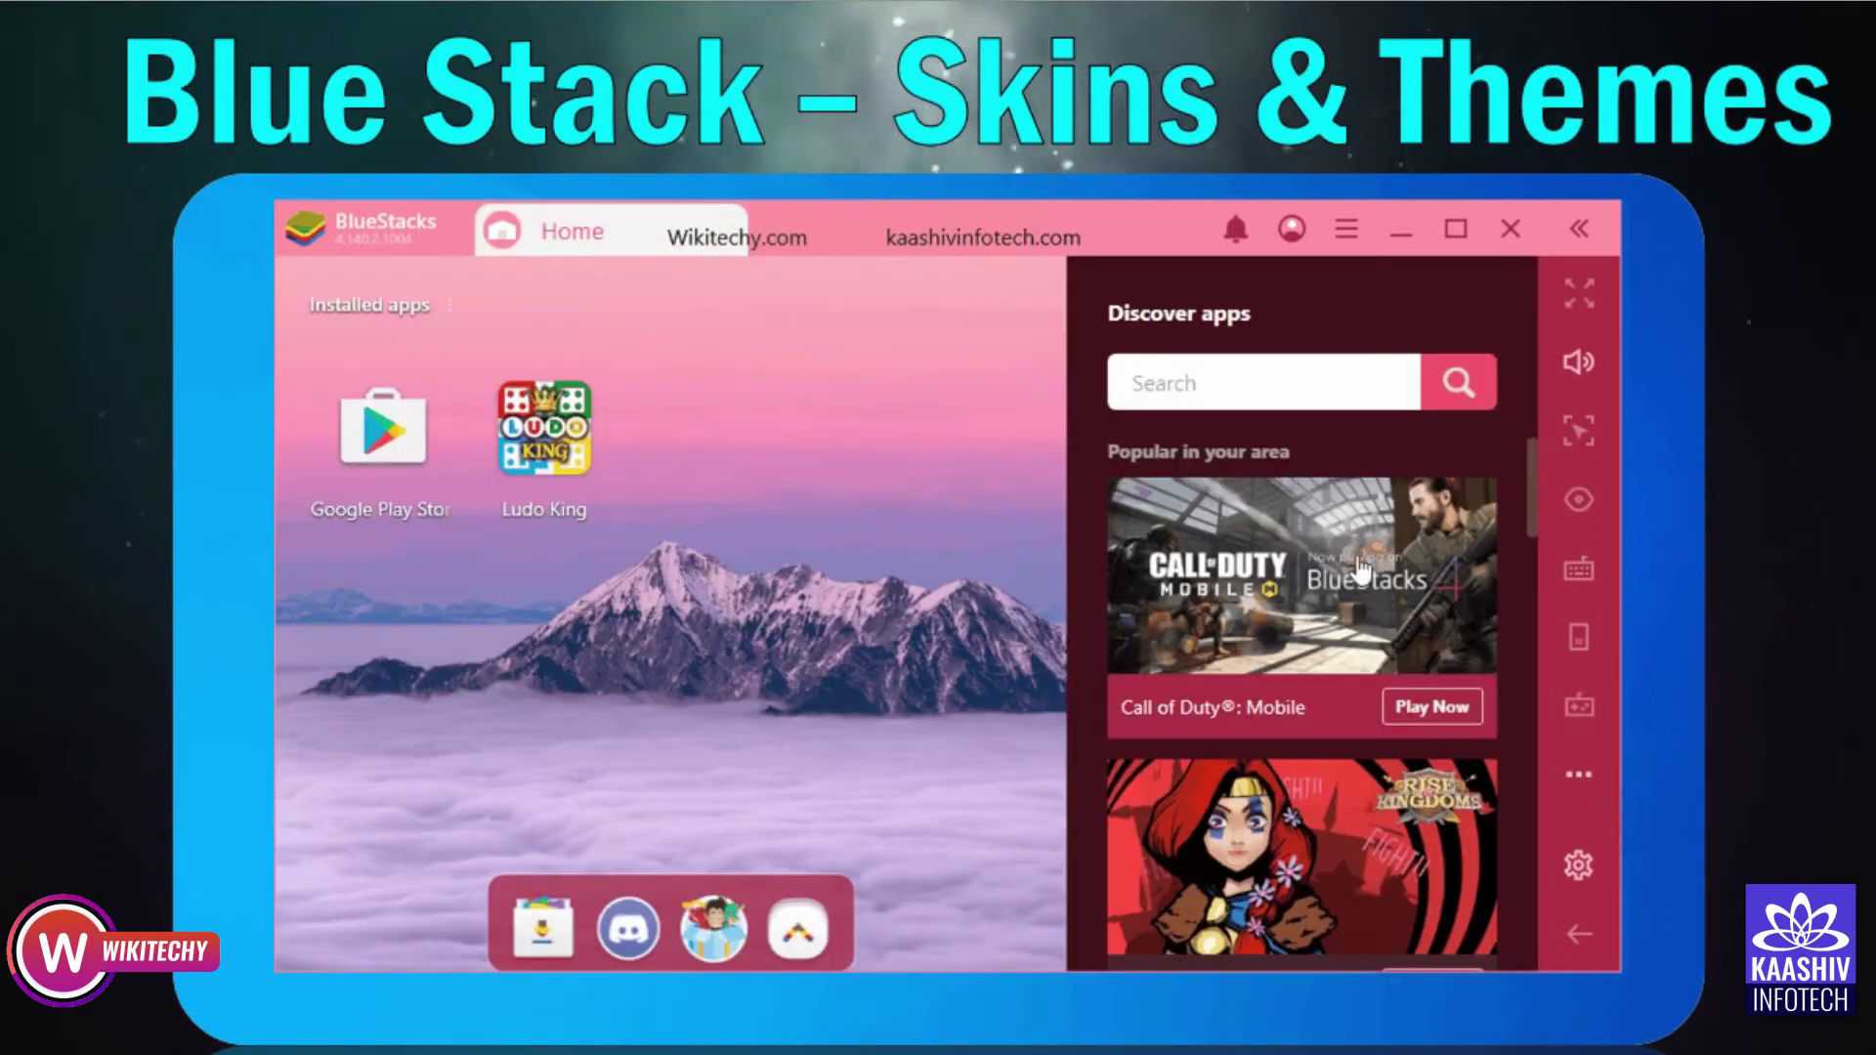
pyautogui.click(1583, 774)
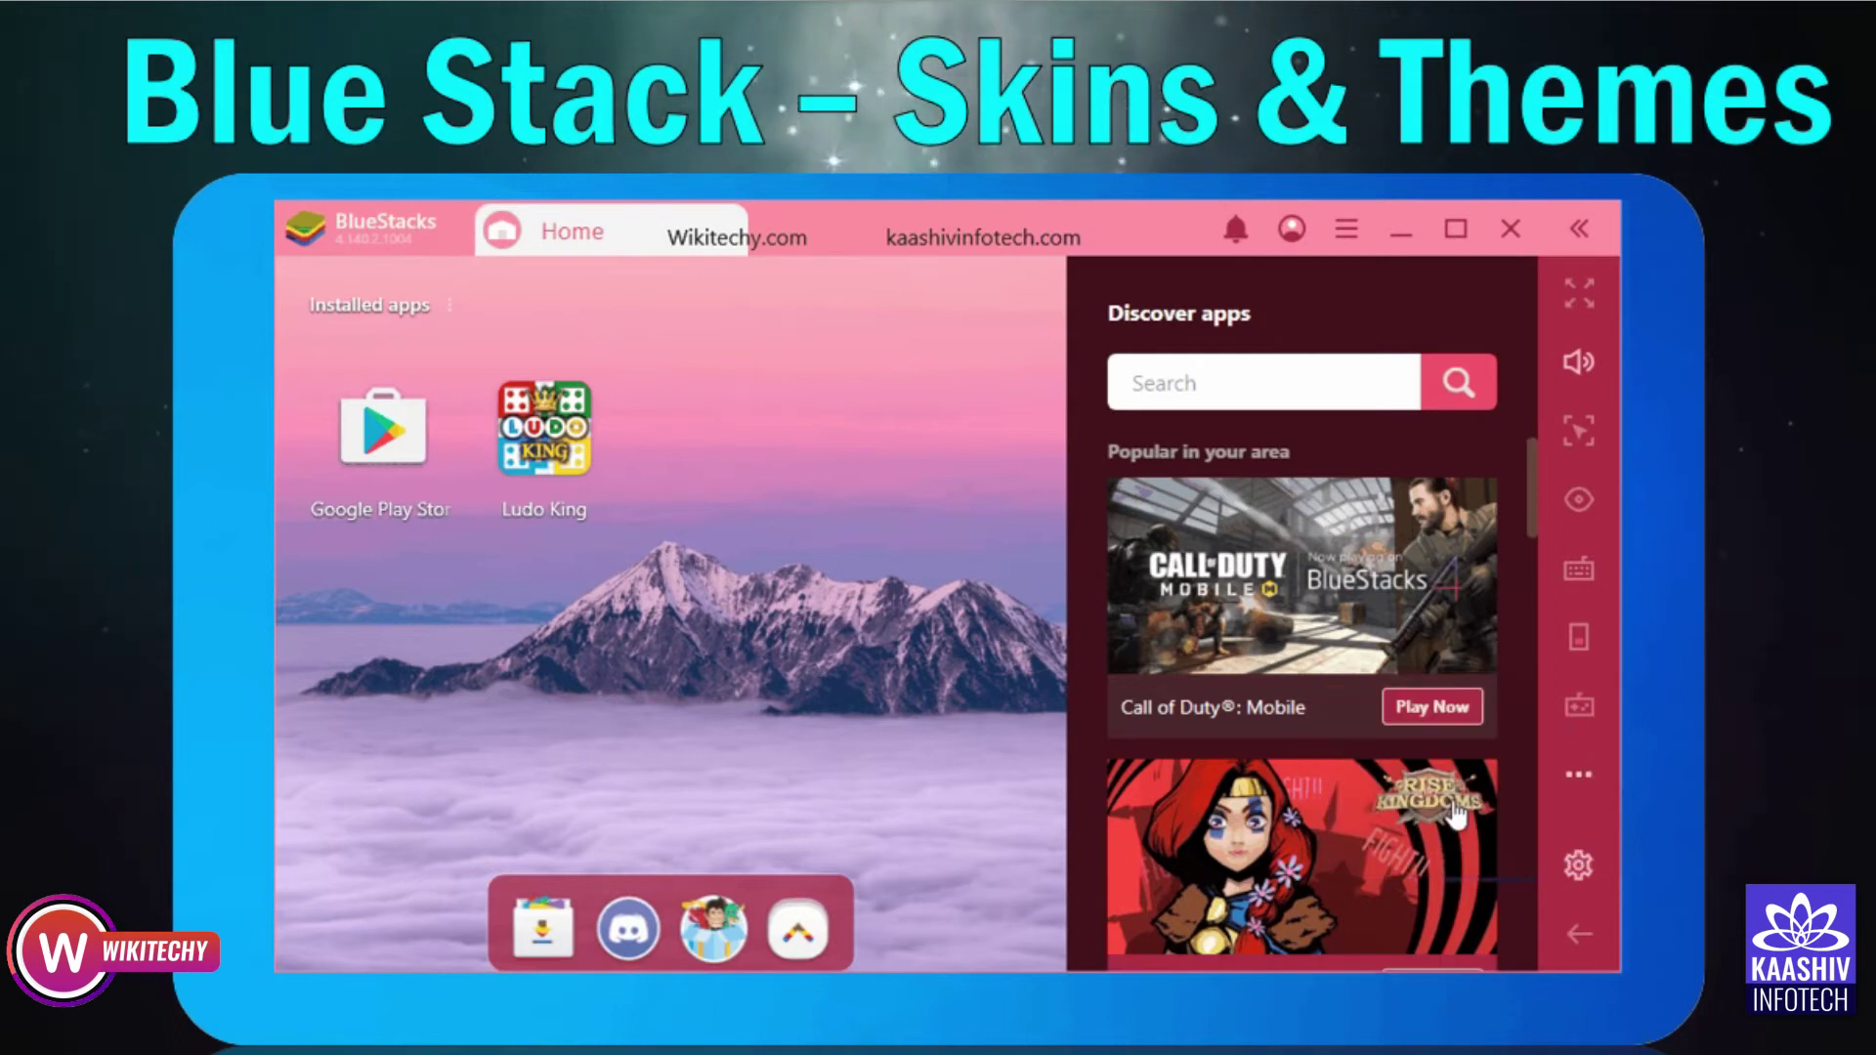
pyautogui.click(1571, 776)
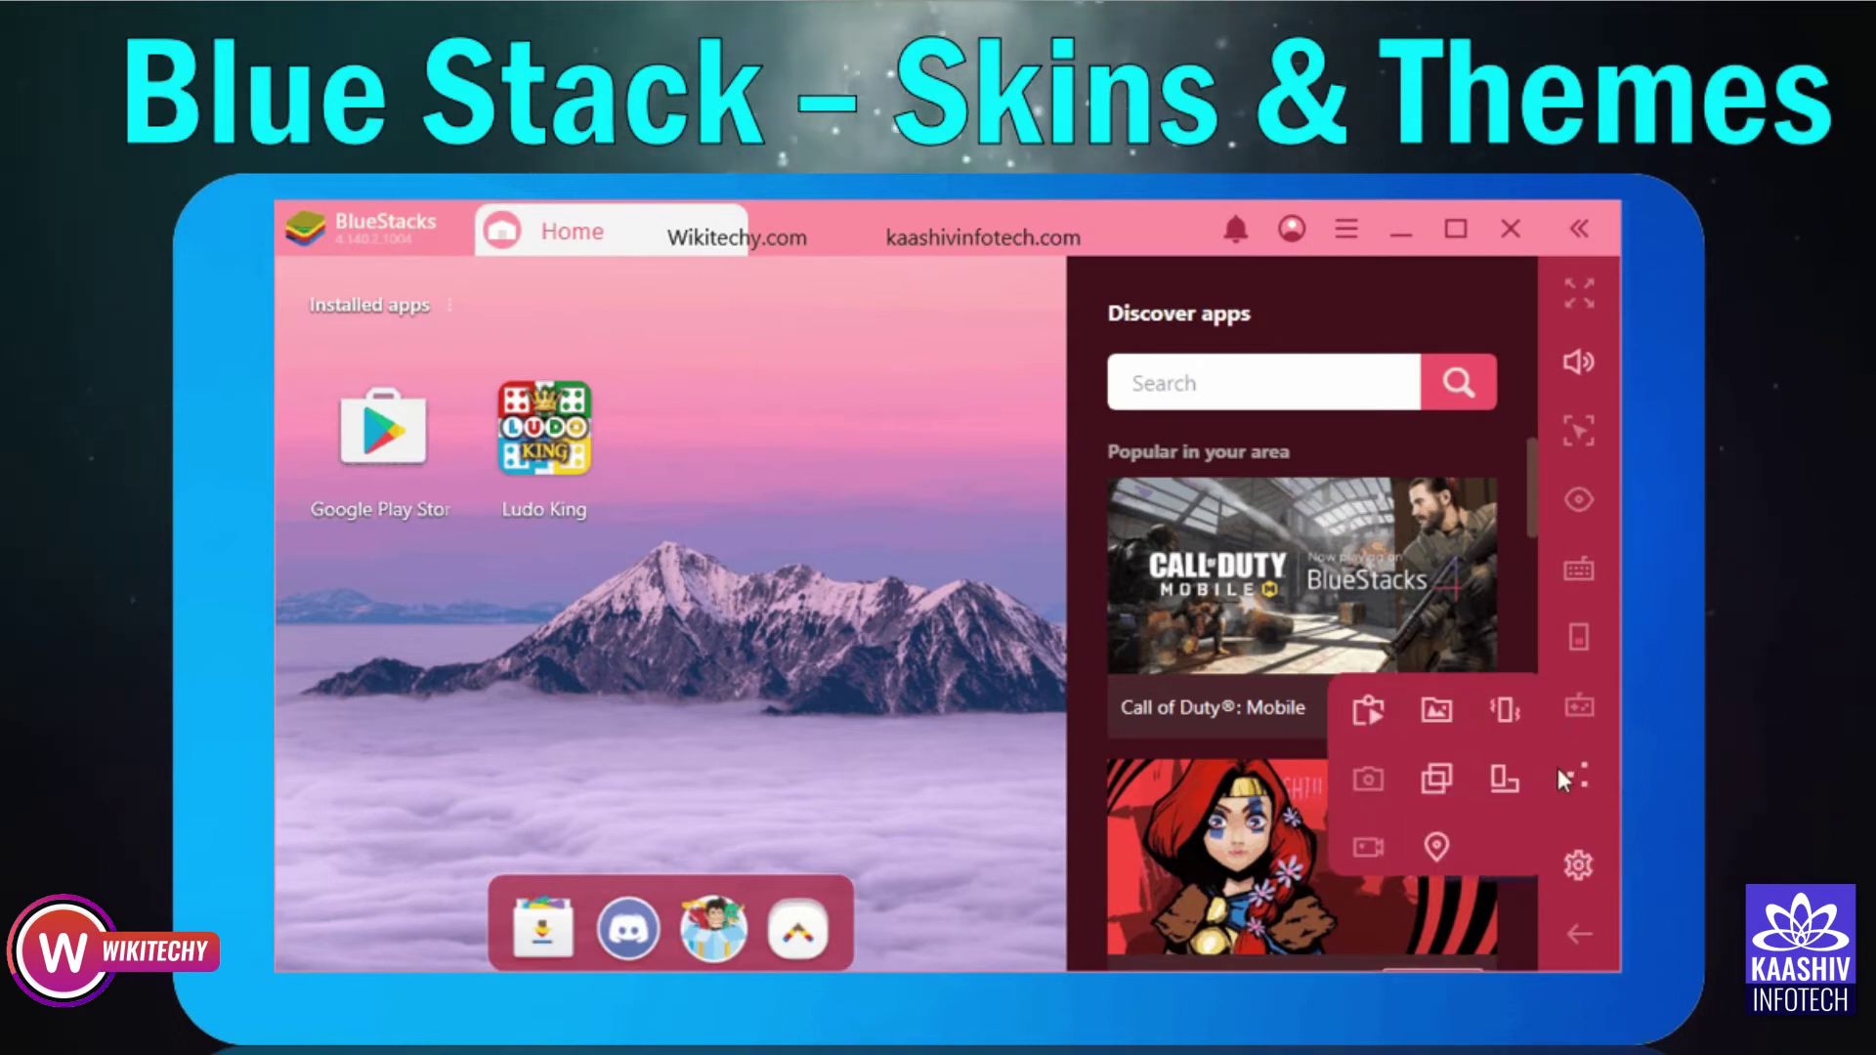
pyautogui.click(1432, 778)
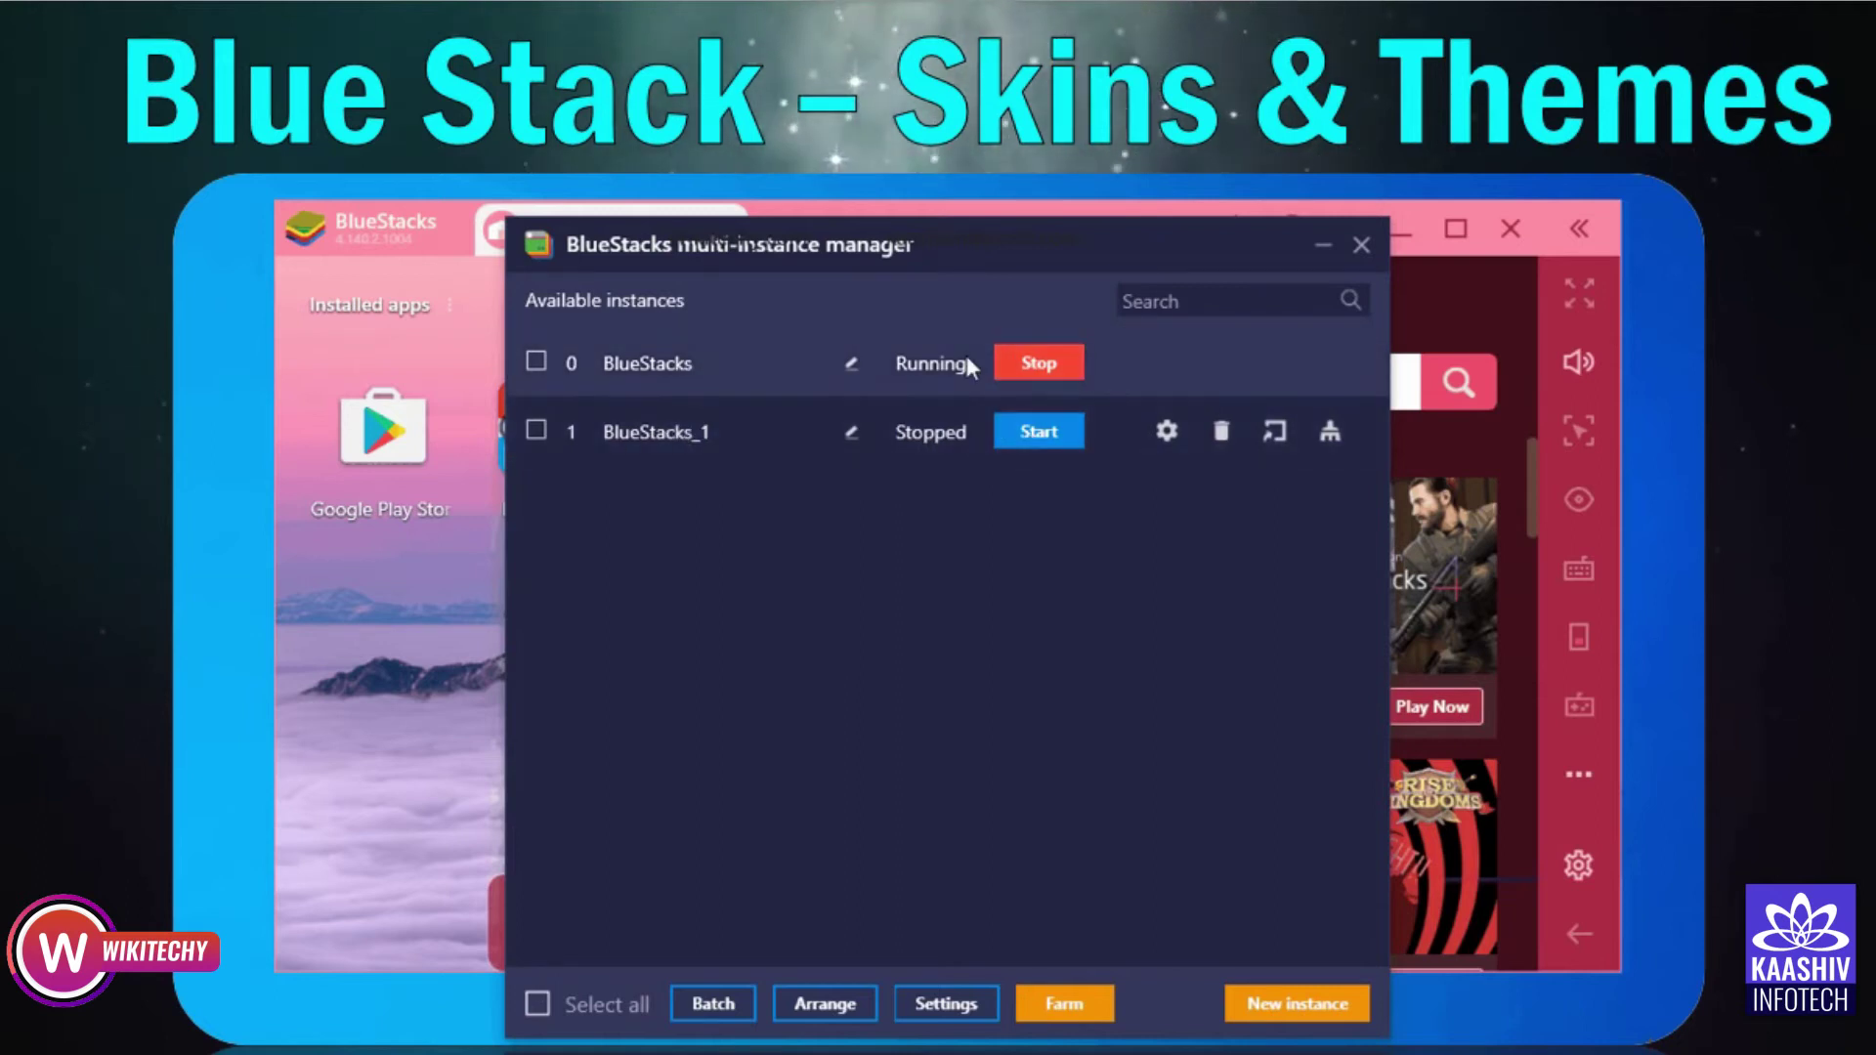
pyautogui.click(536, 362)
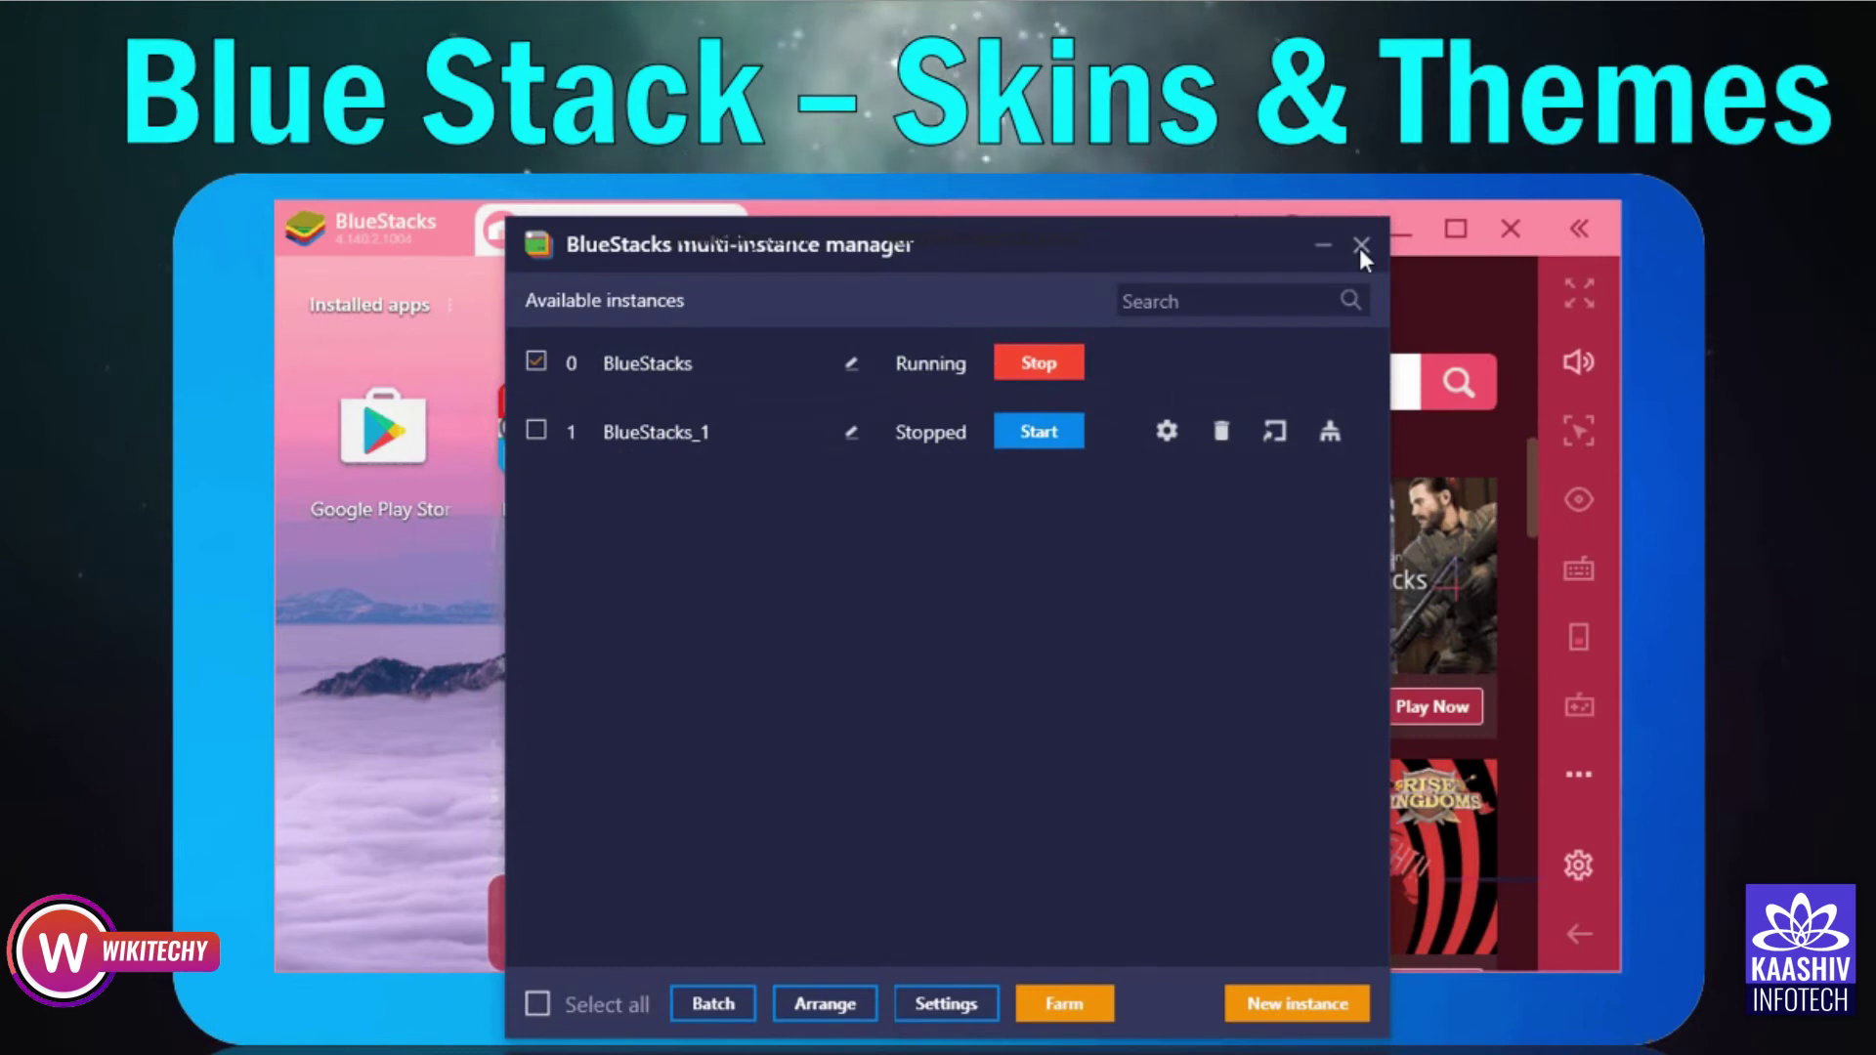
pyautogui.click(1576, 777)
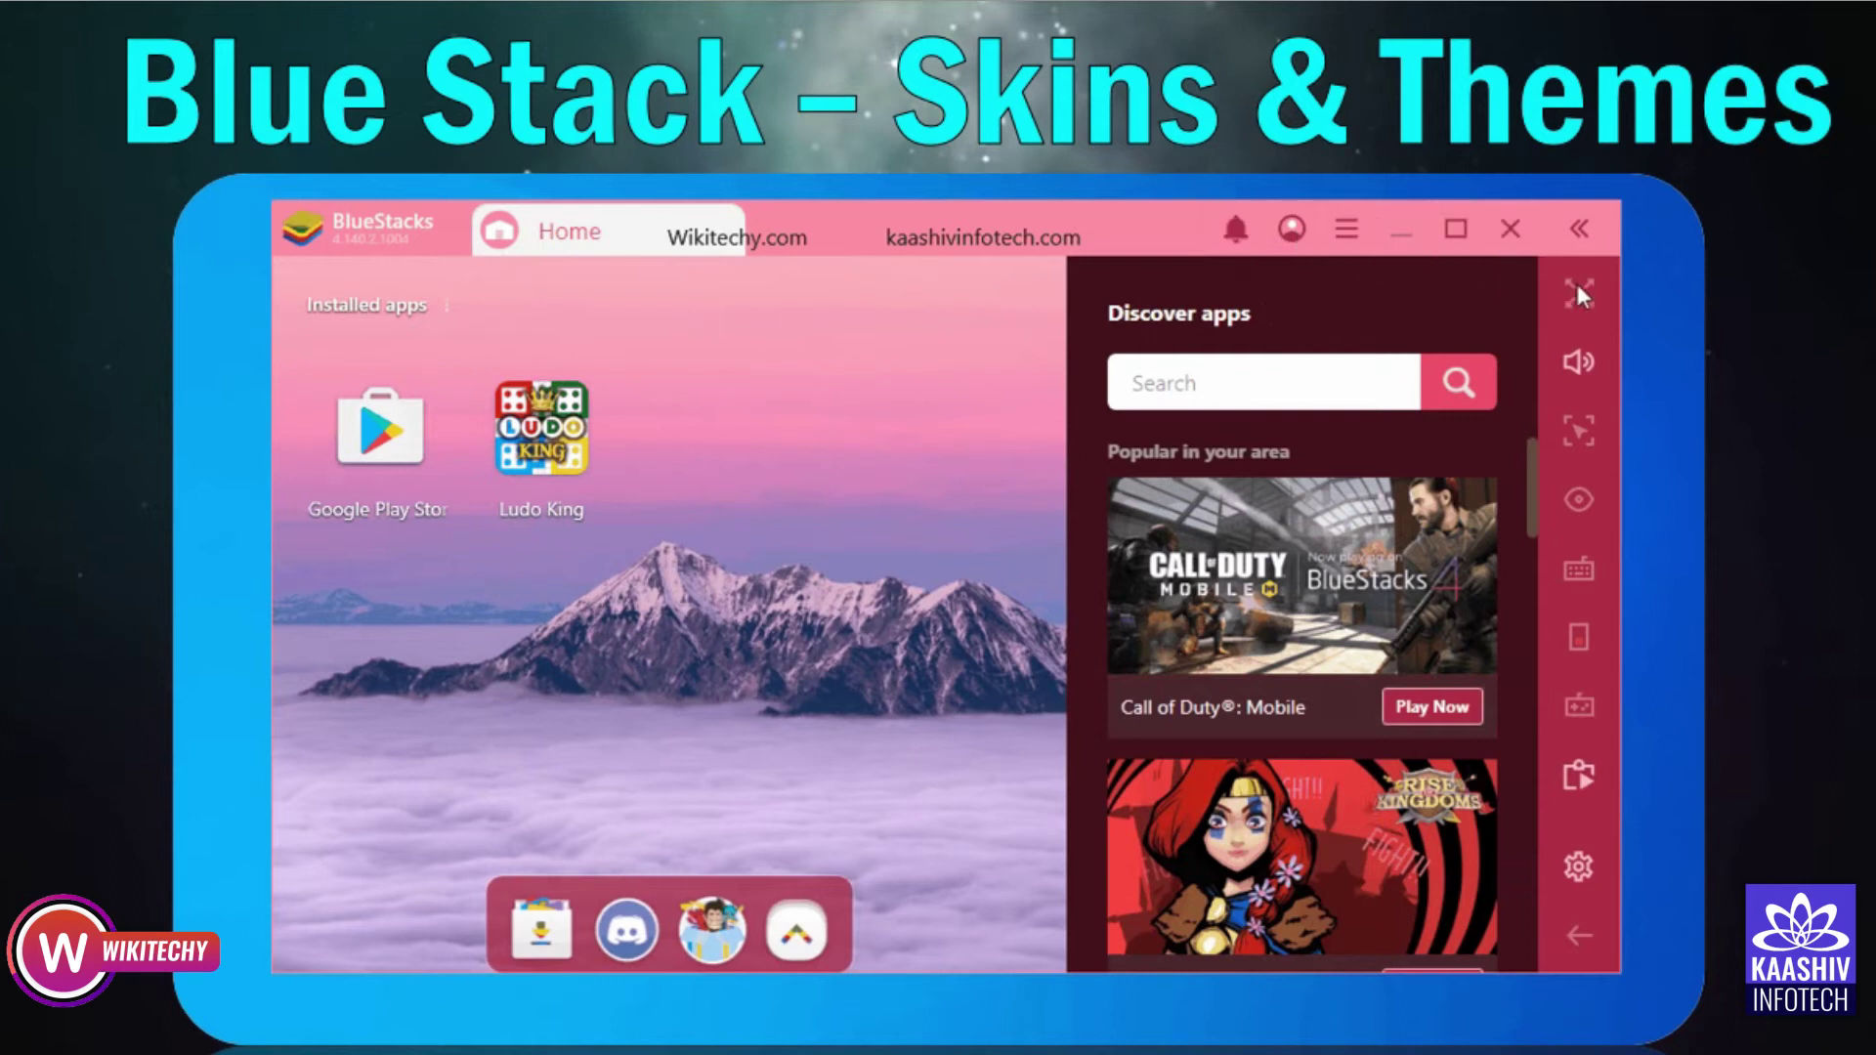
pyautogui.click(1585, 232)
pyautogui.click(1518, 225)
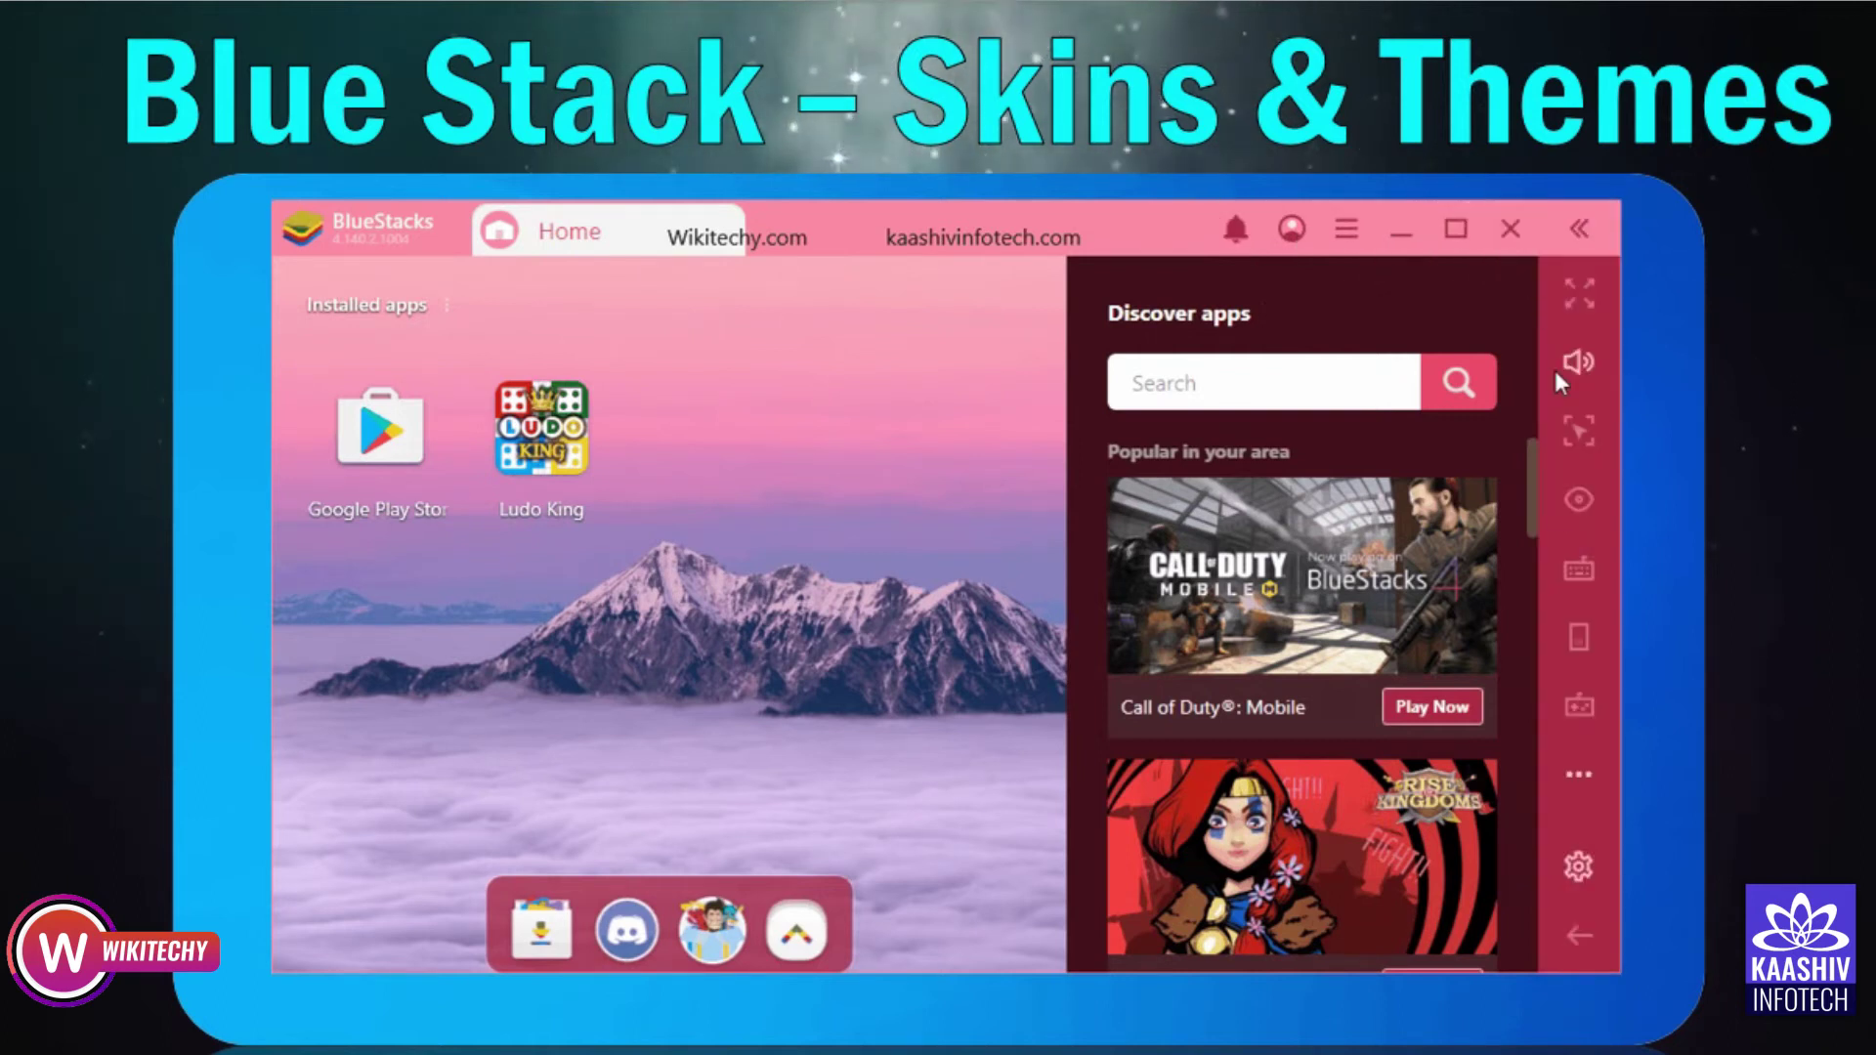
pyautogui.click(1579, 777)
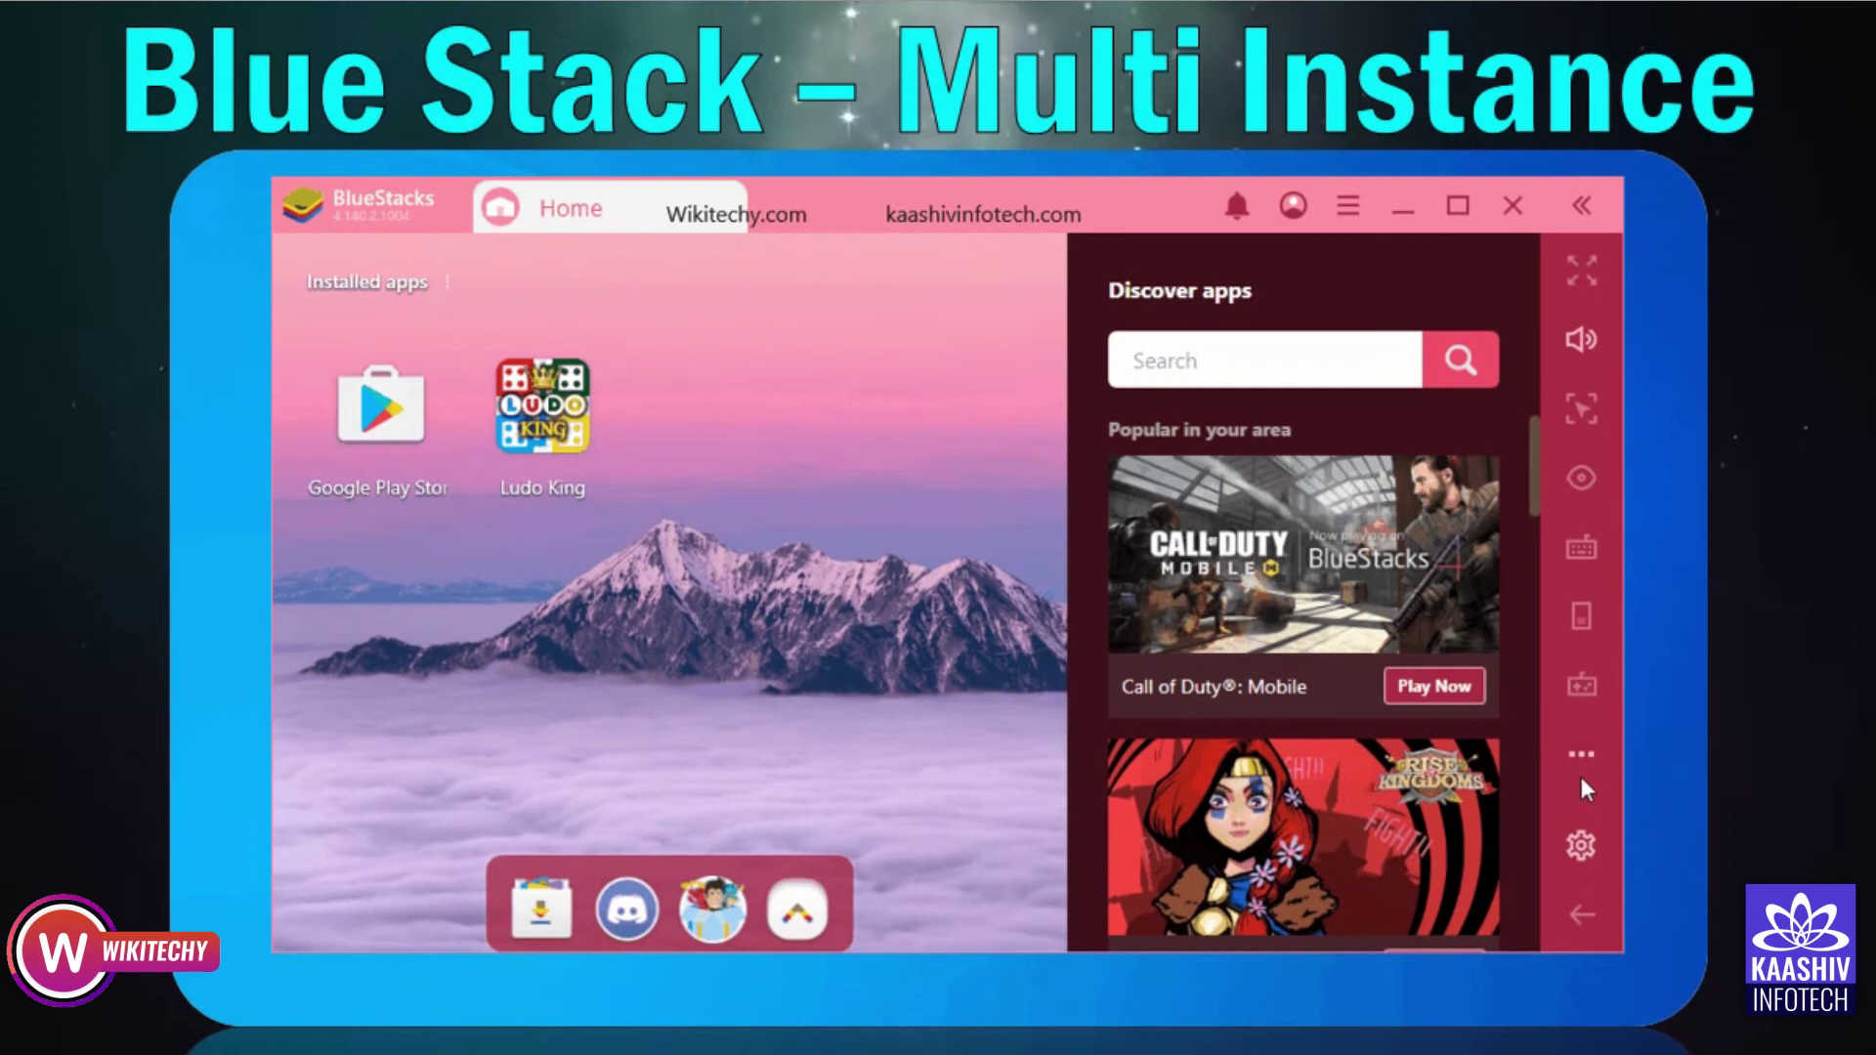
# - Start the stopped BlueStacks_1 instance from the Multi-instance manager
pyautogui.click(1581, 754)
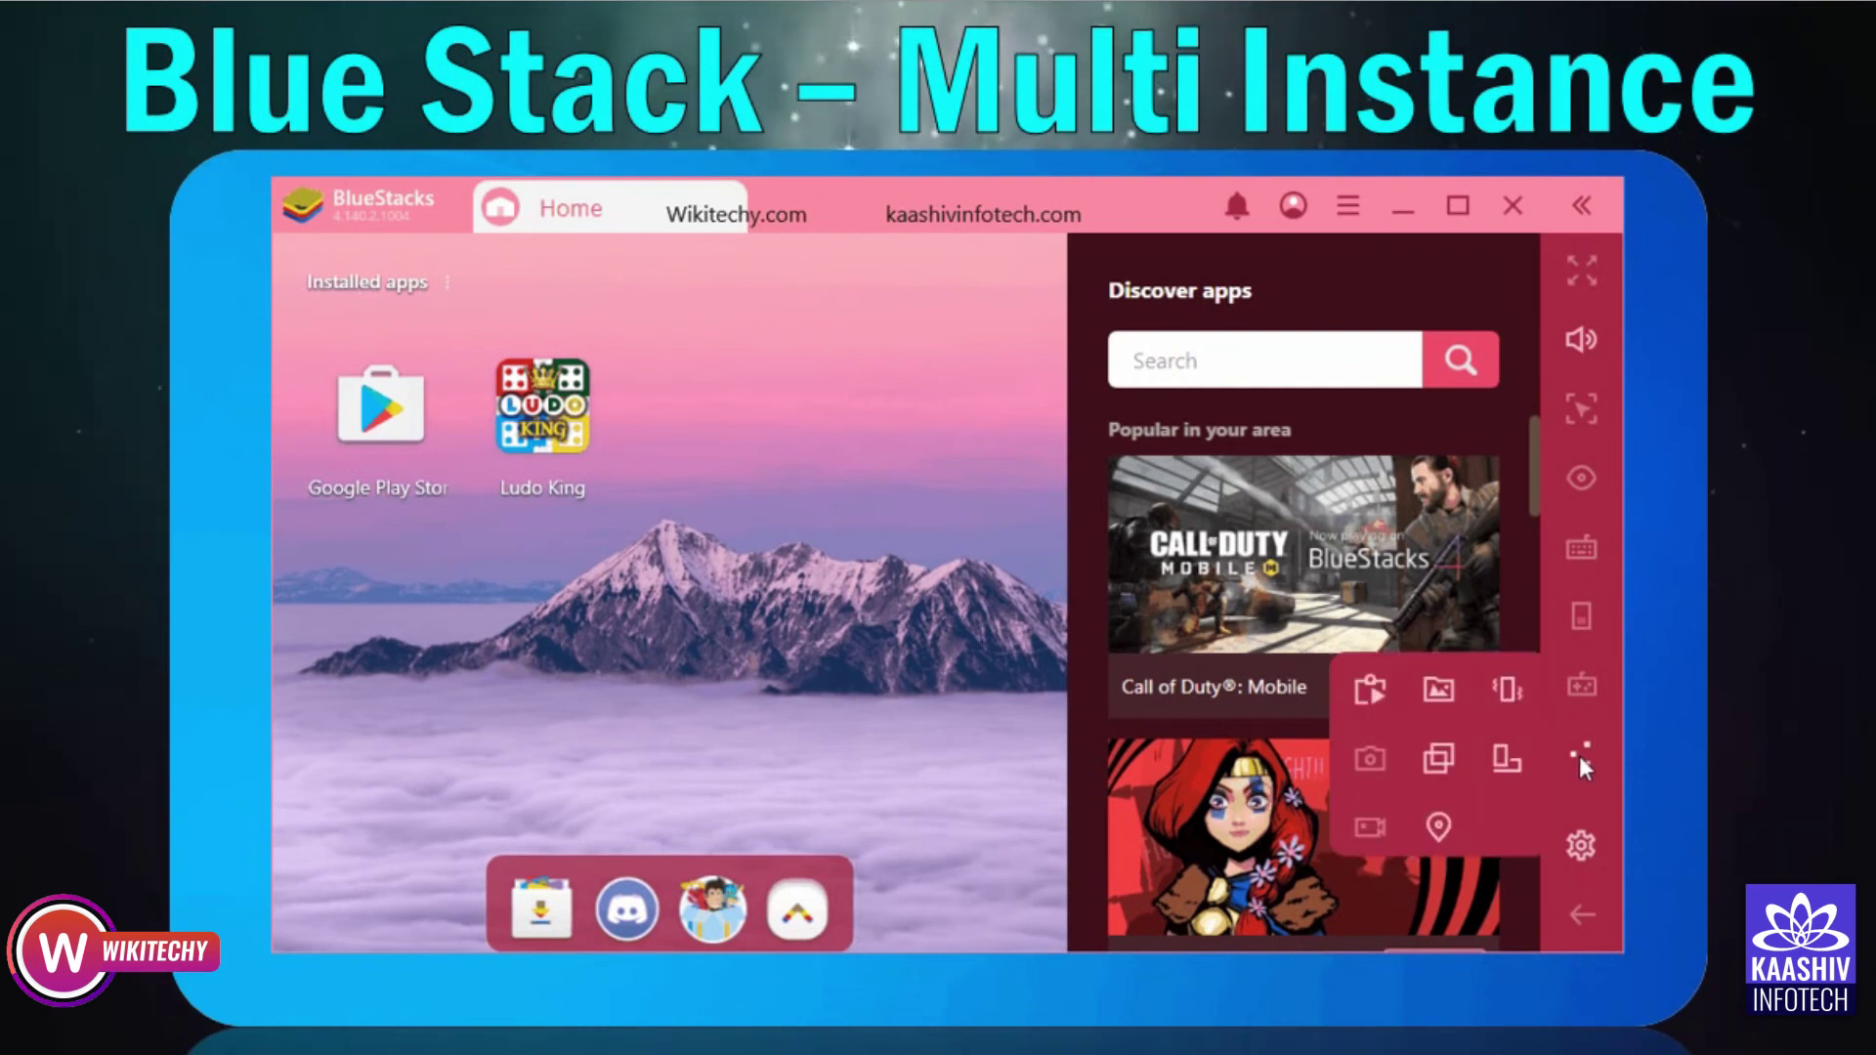
pyautogui.click(1442, 759)
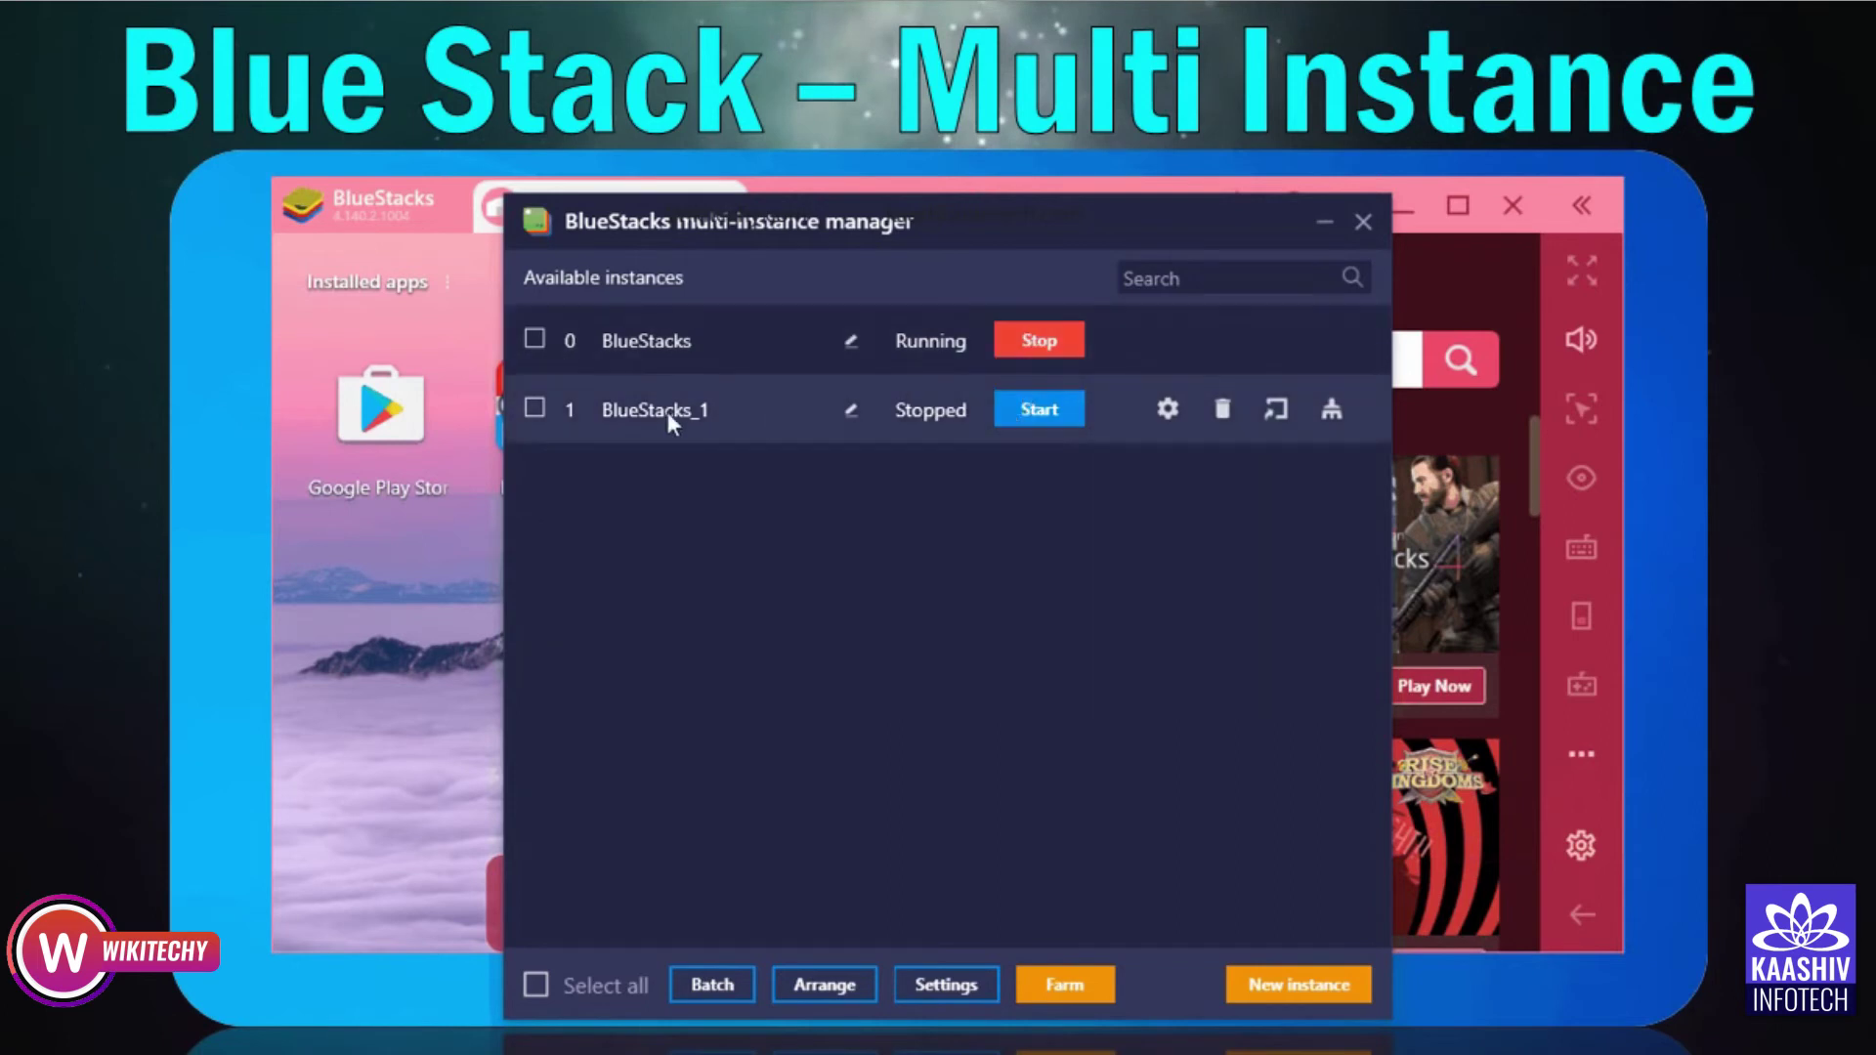
pyautogui.click(1019, 419)
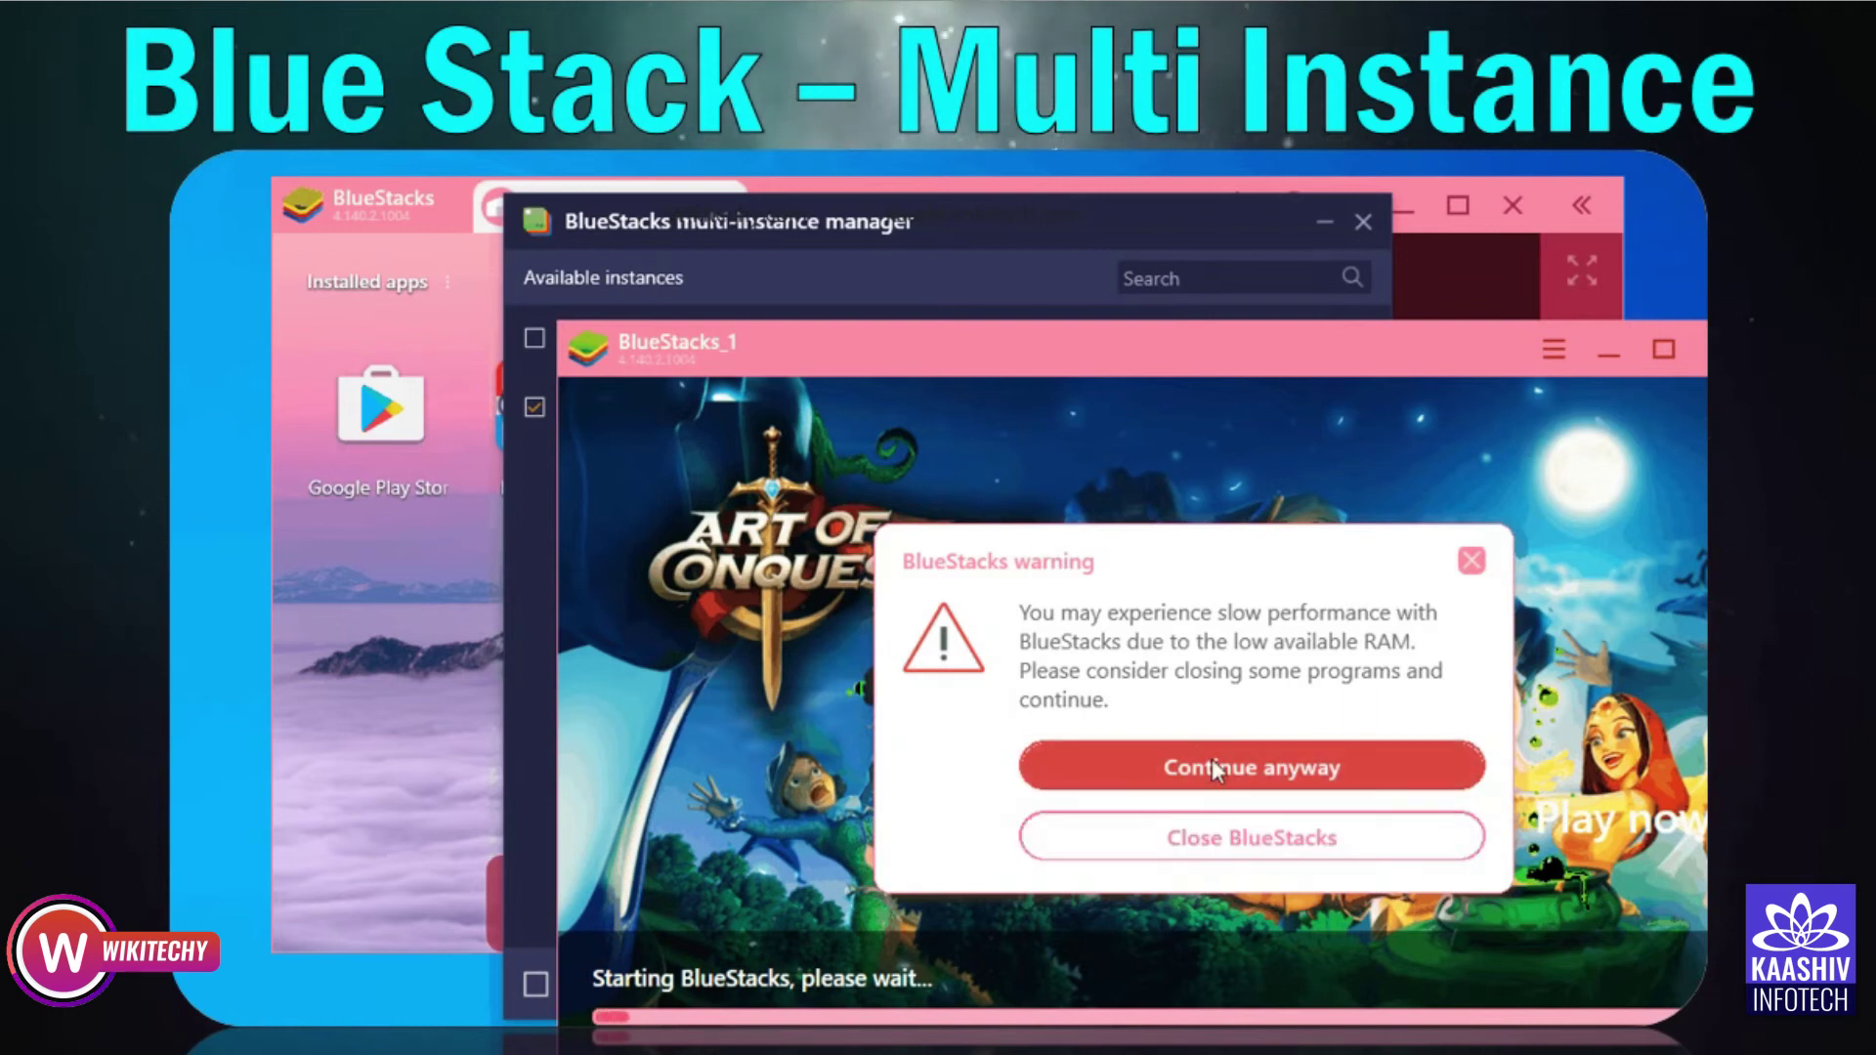
# - Close BlueStacks_1 on the low-RAM warning and Can we help? dialog, returning to the manager
pyautogui.click(1296, 842)
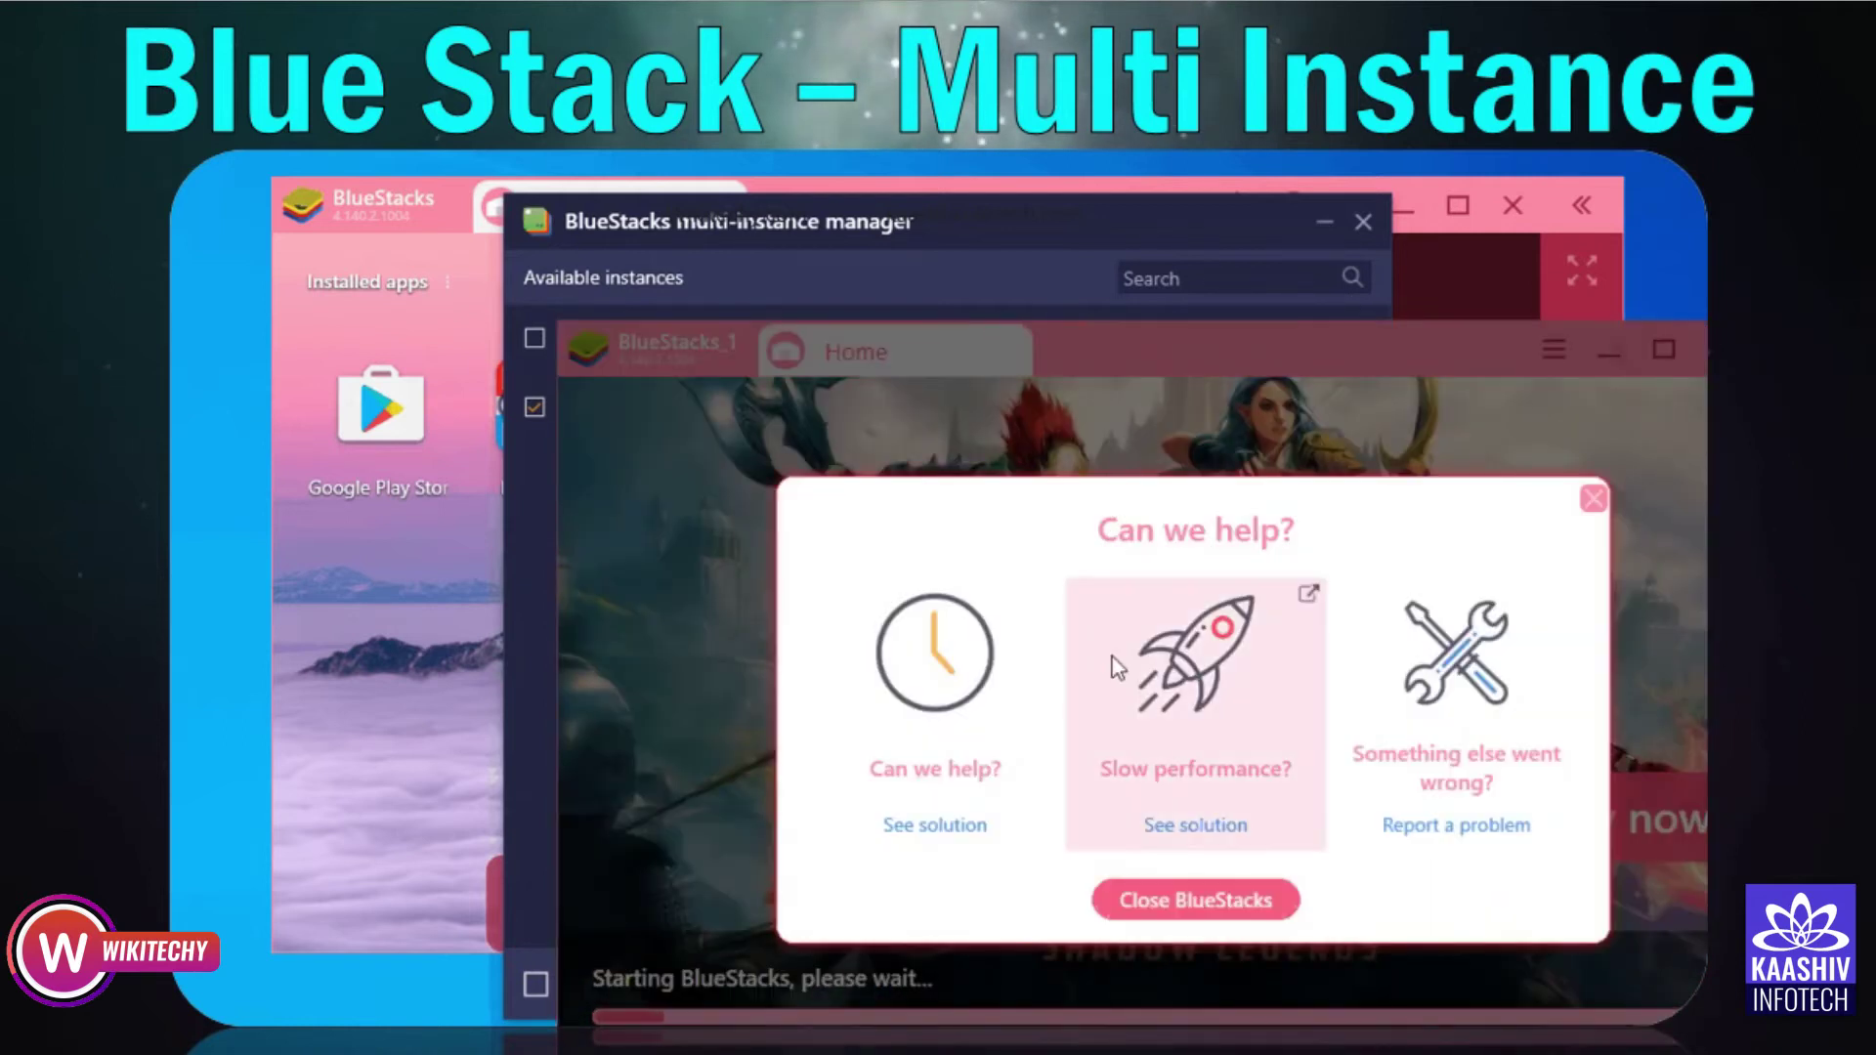
pyautogui.click(1592, 499)
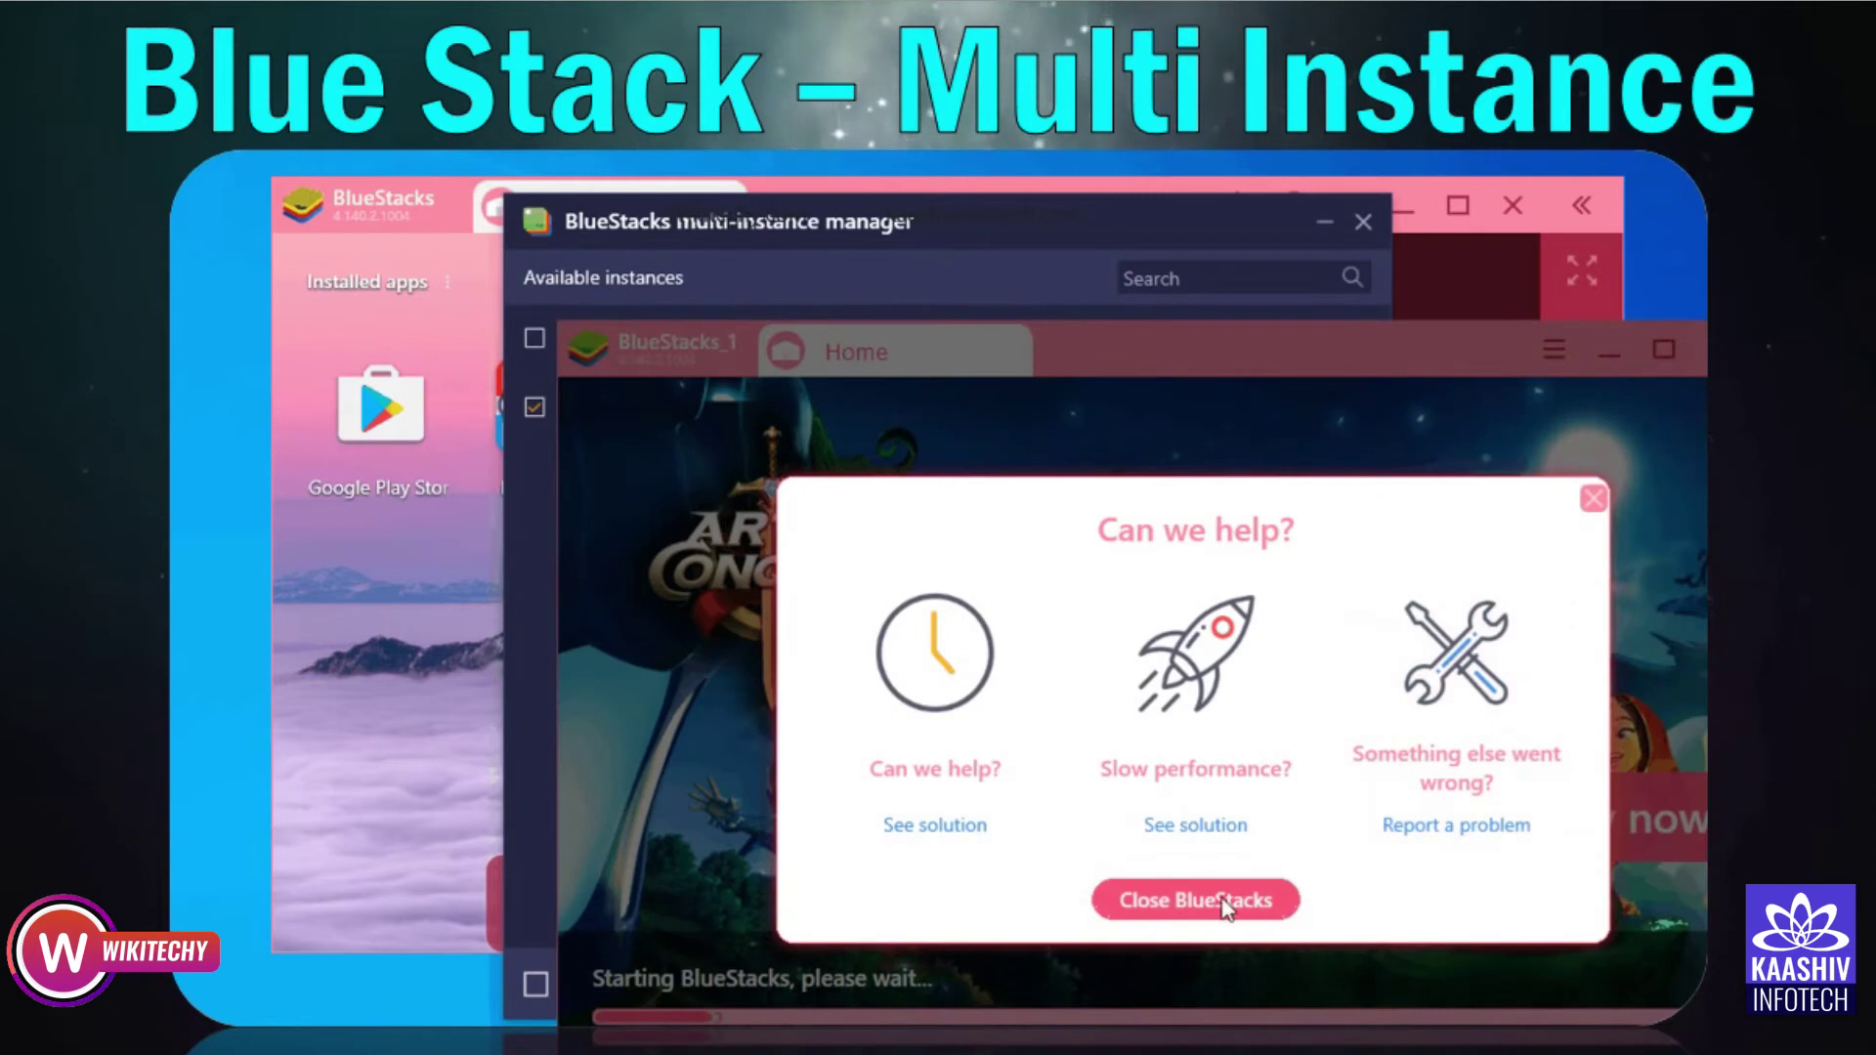
pyautogui.click(1223, 900)
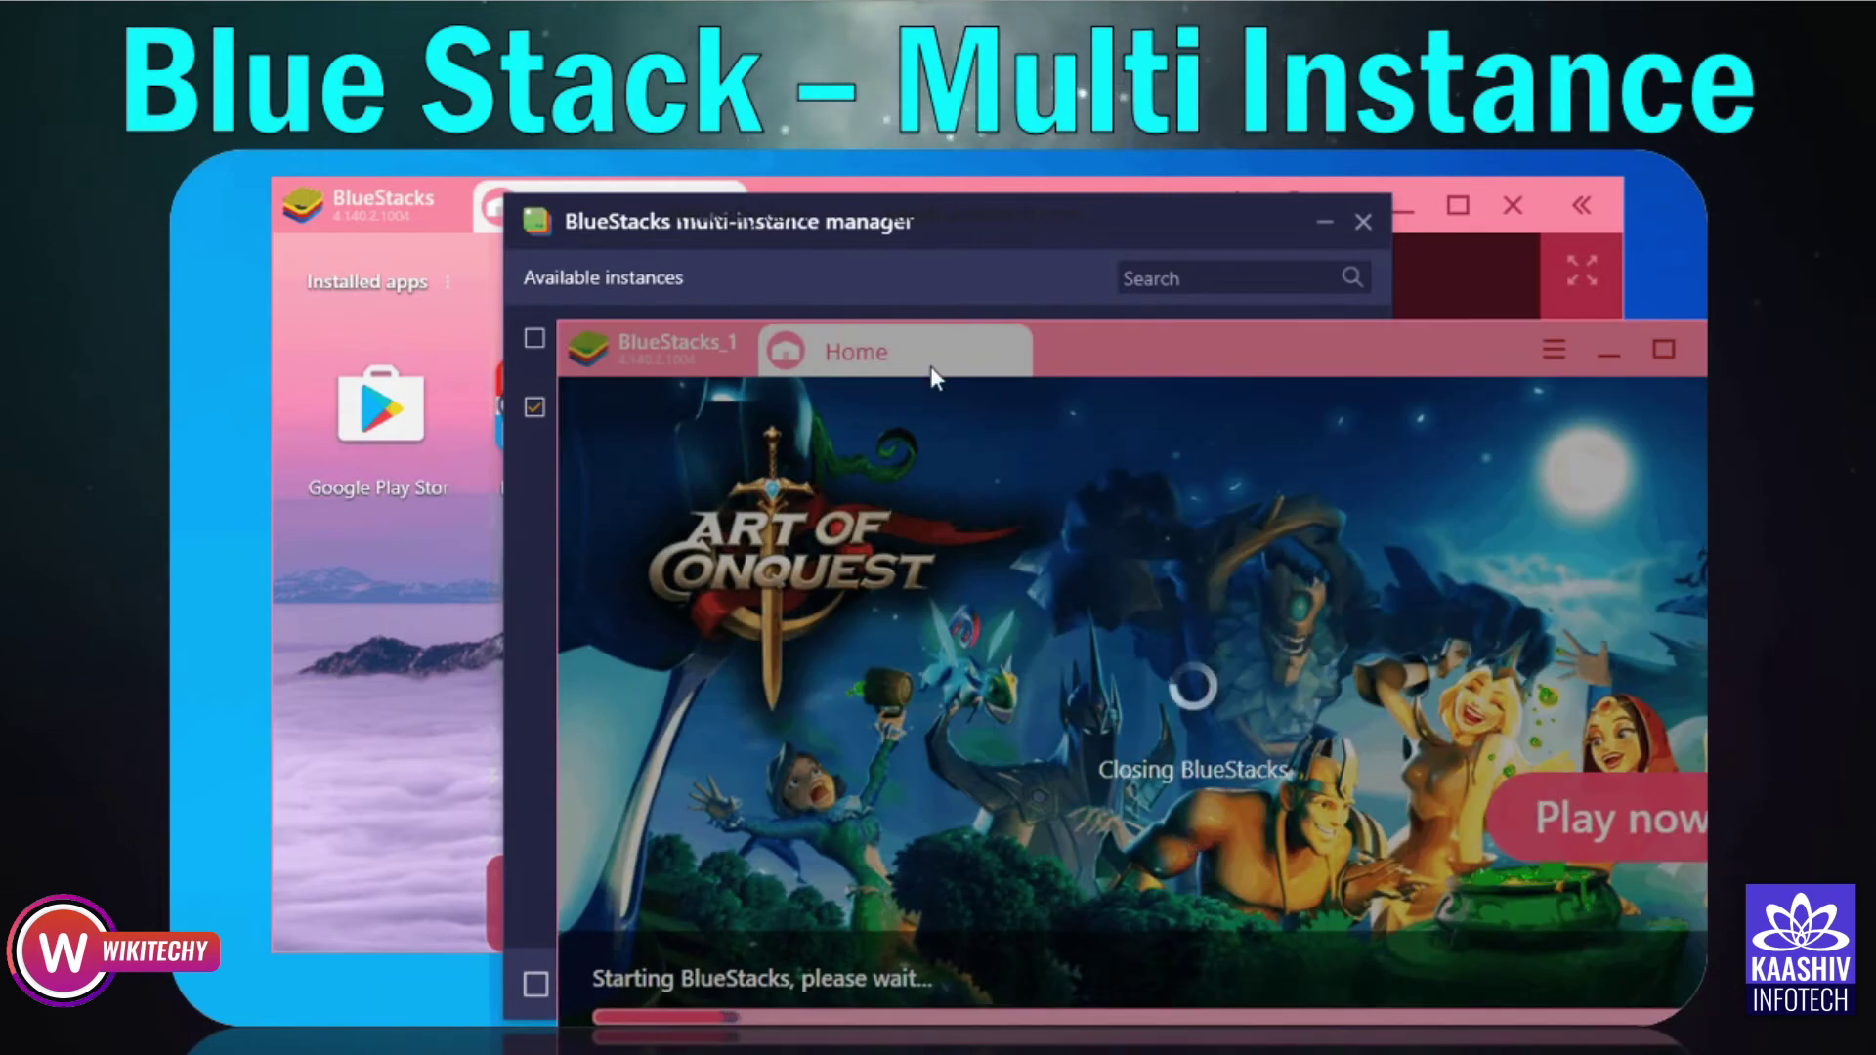
pyautogui.click(903, 227)
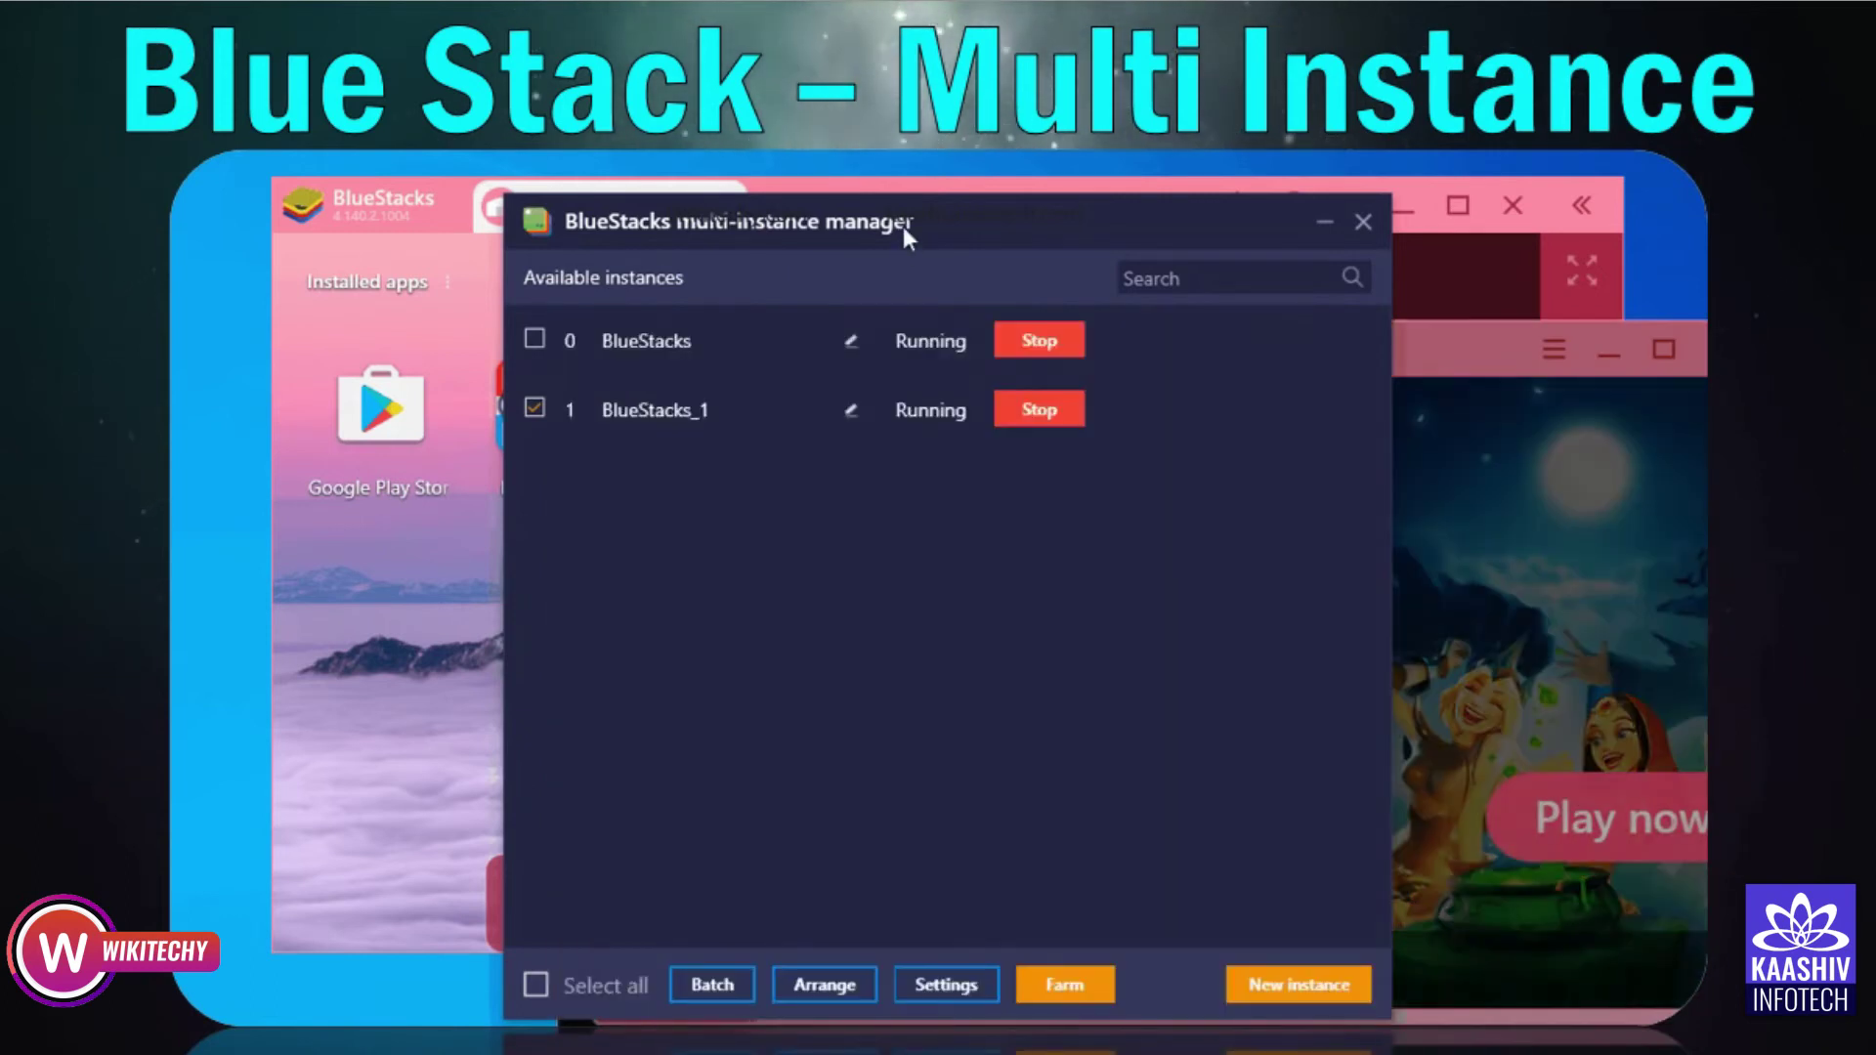
pyautogui.click(1397, 405)
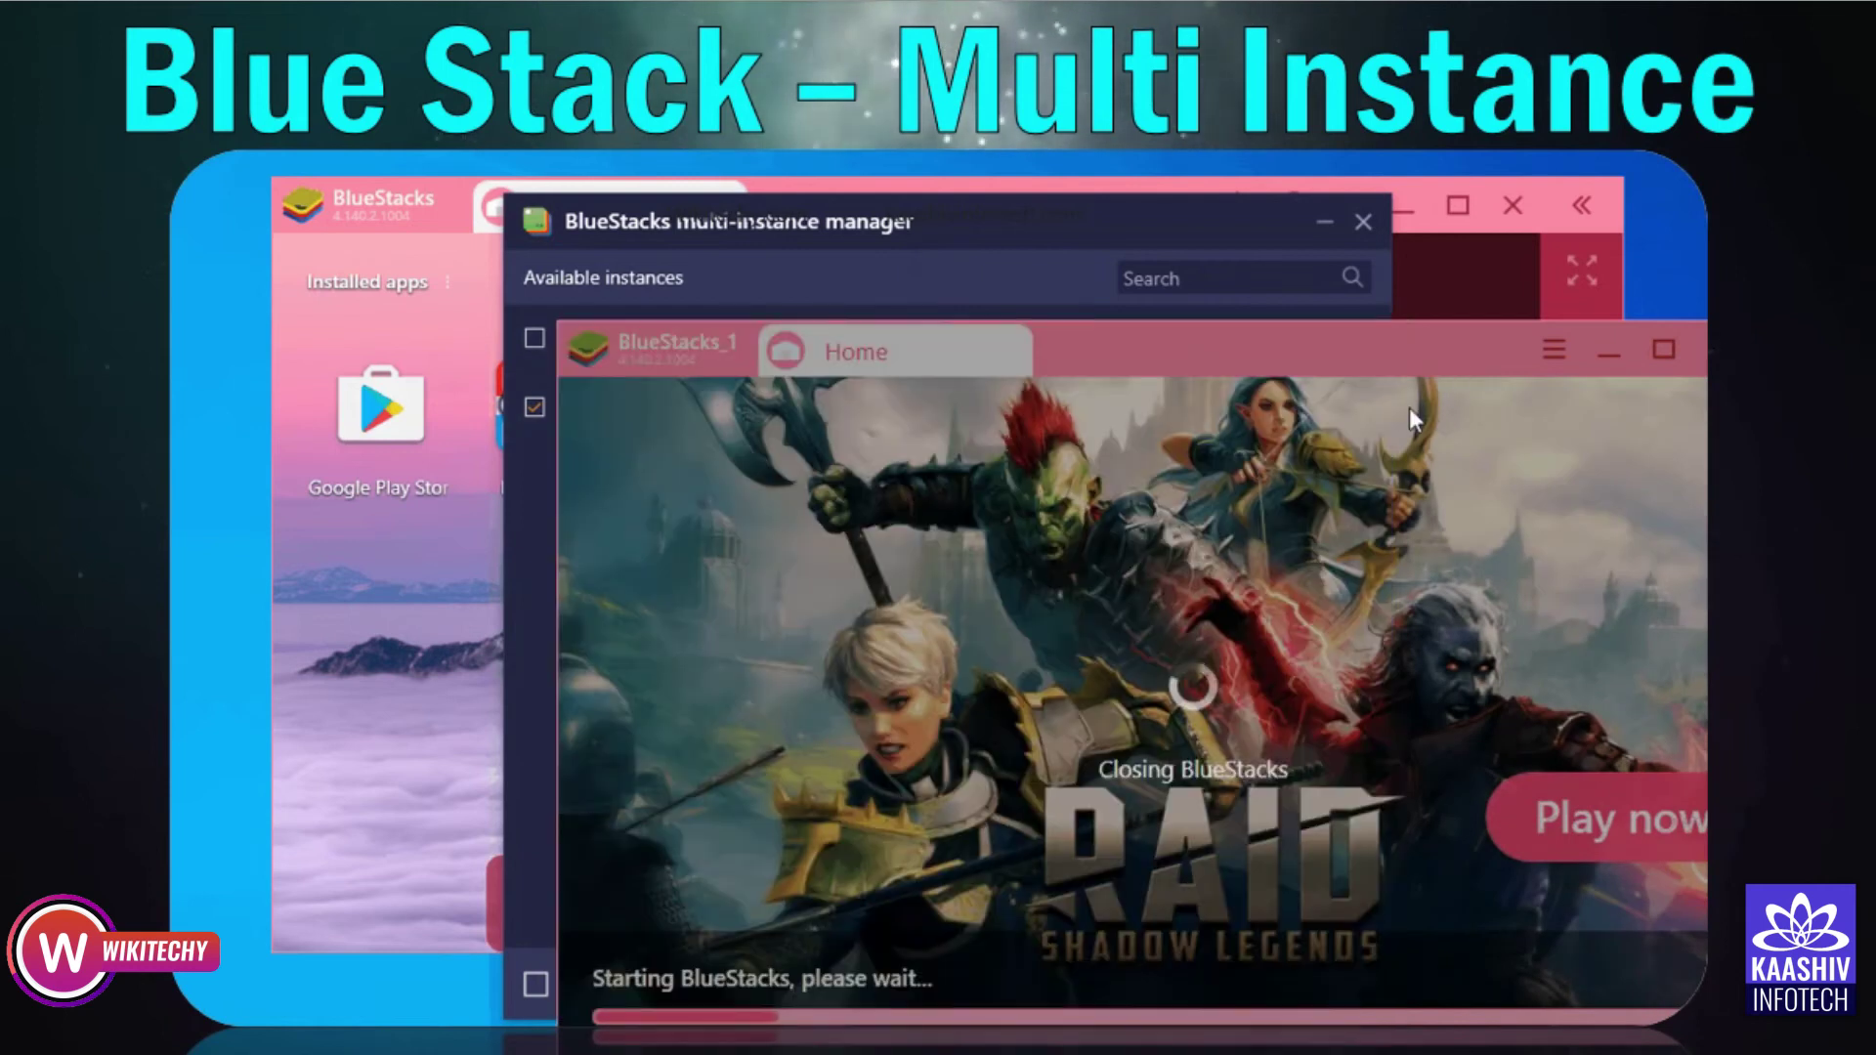
pyautogui.click(1014, 231)
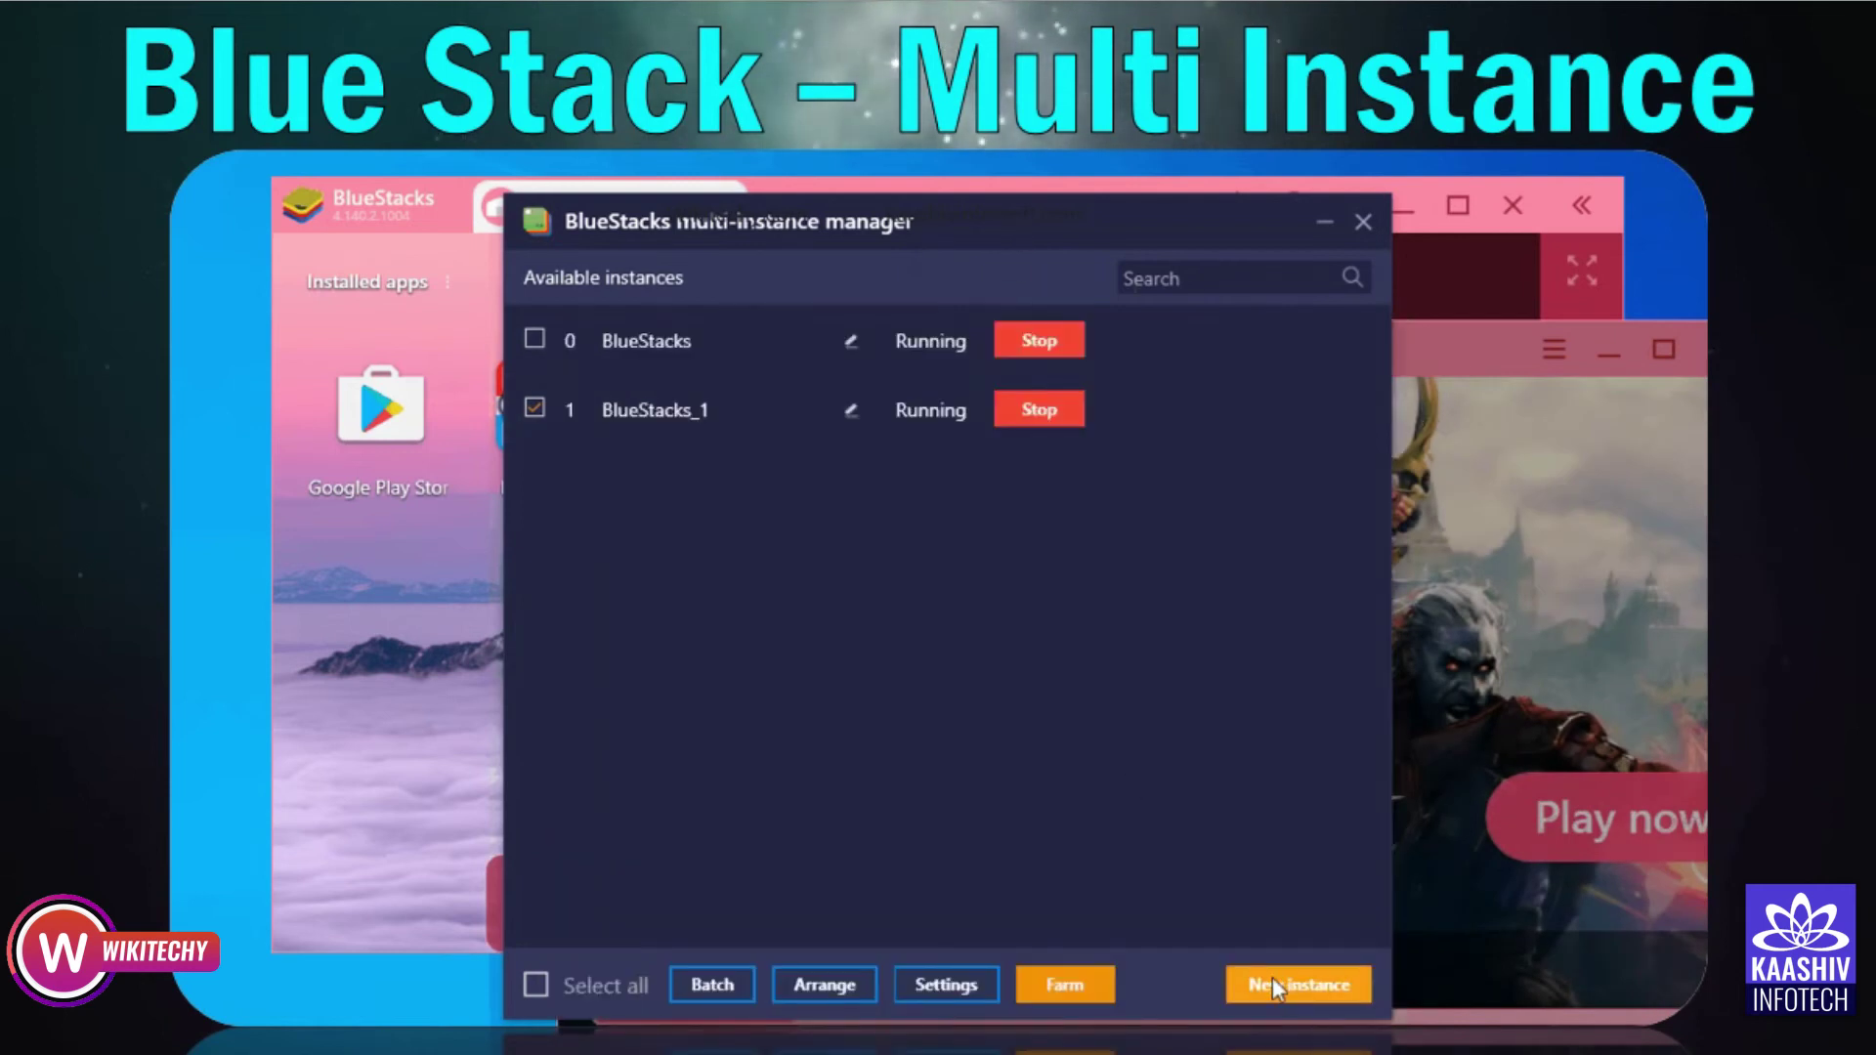
# - Add a fresh BlueStacks_2 instance after cloning the running BlueStacks instance fails
pyautogui.click(1299, 987)
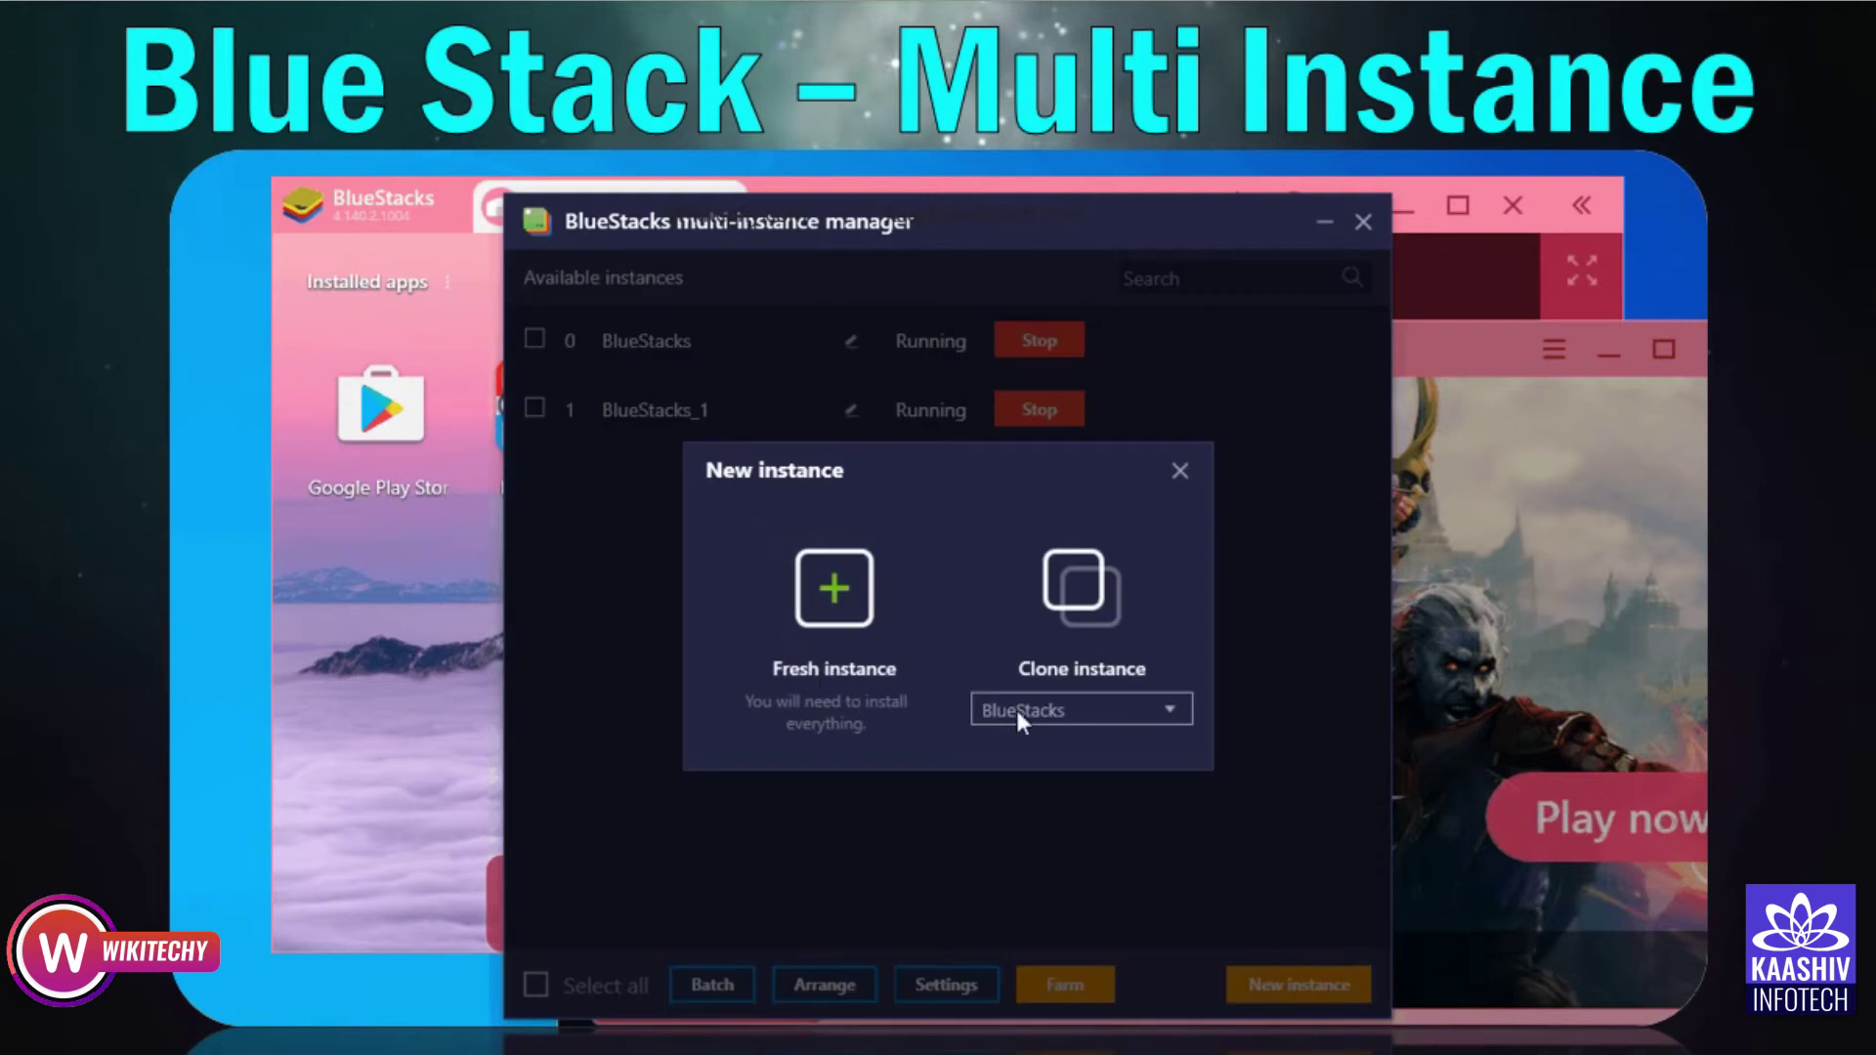
pyautogui.click(1055, 711)
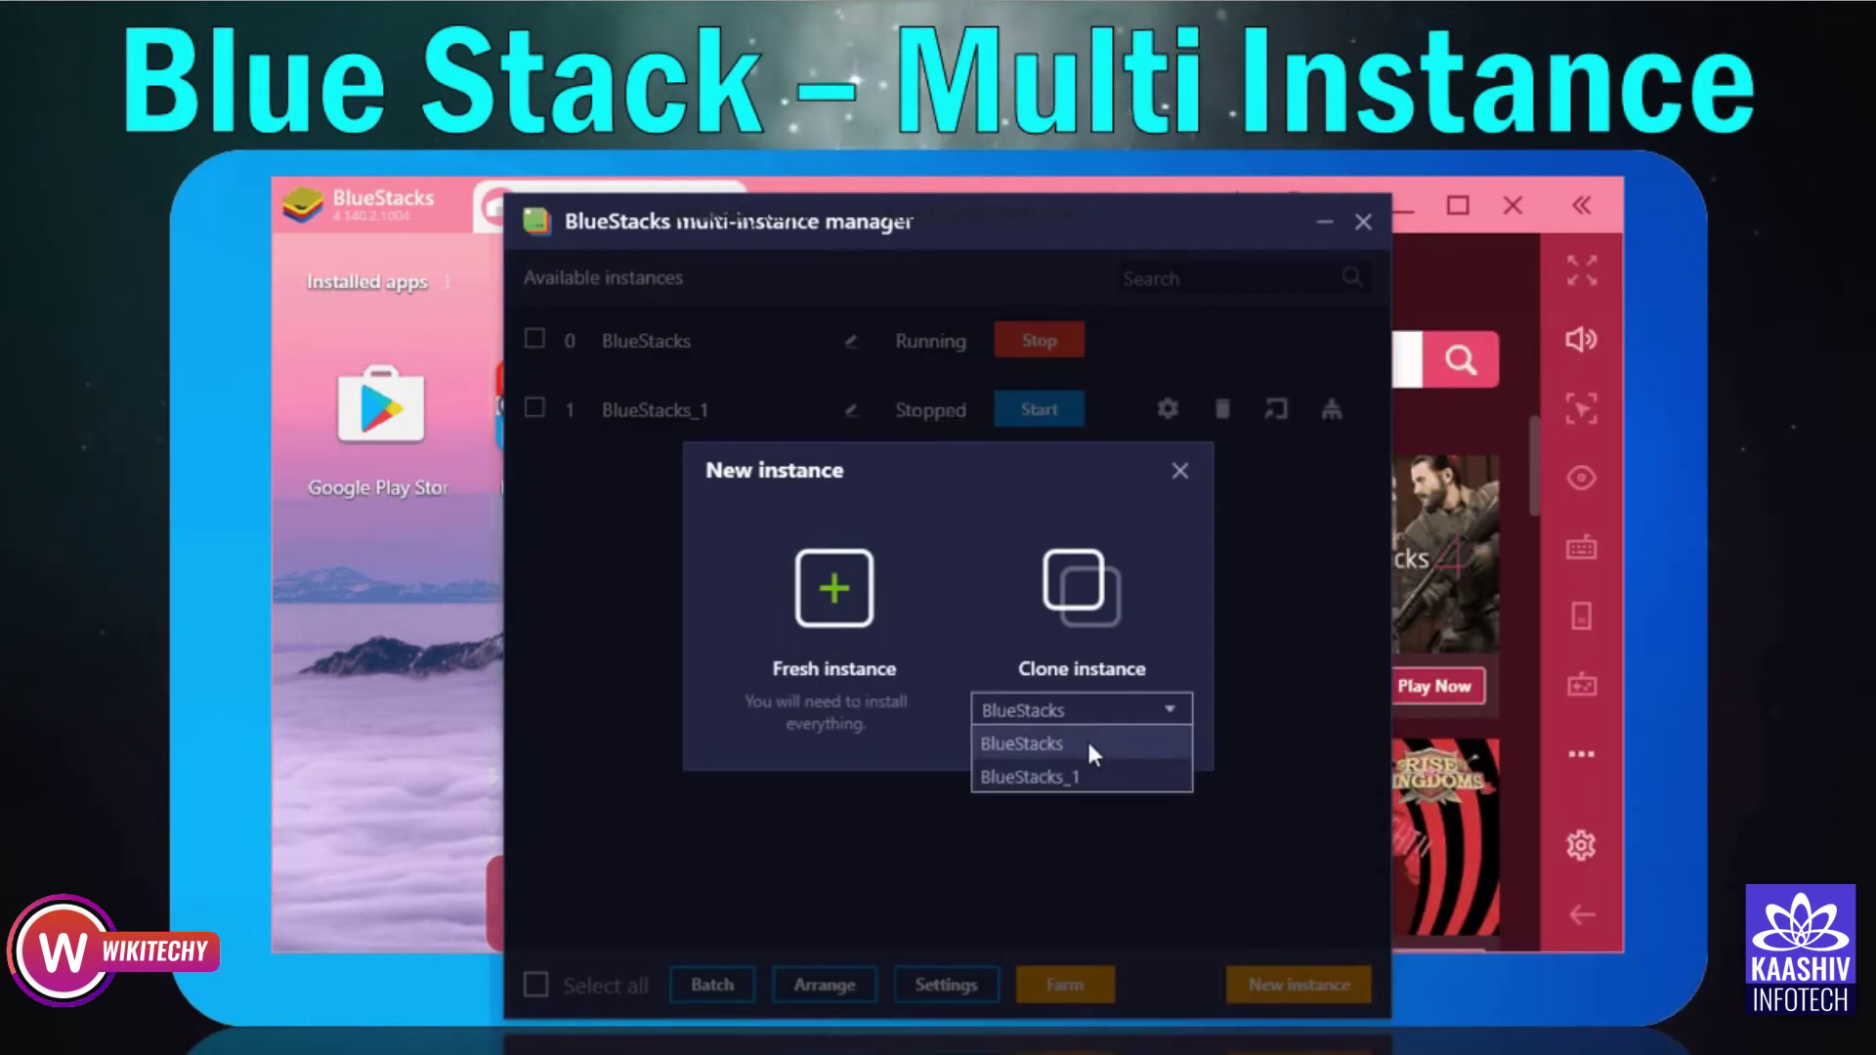
pyautogui.click(1178, 645)
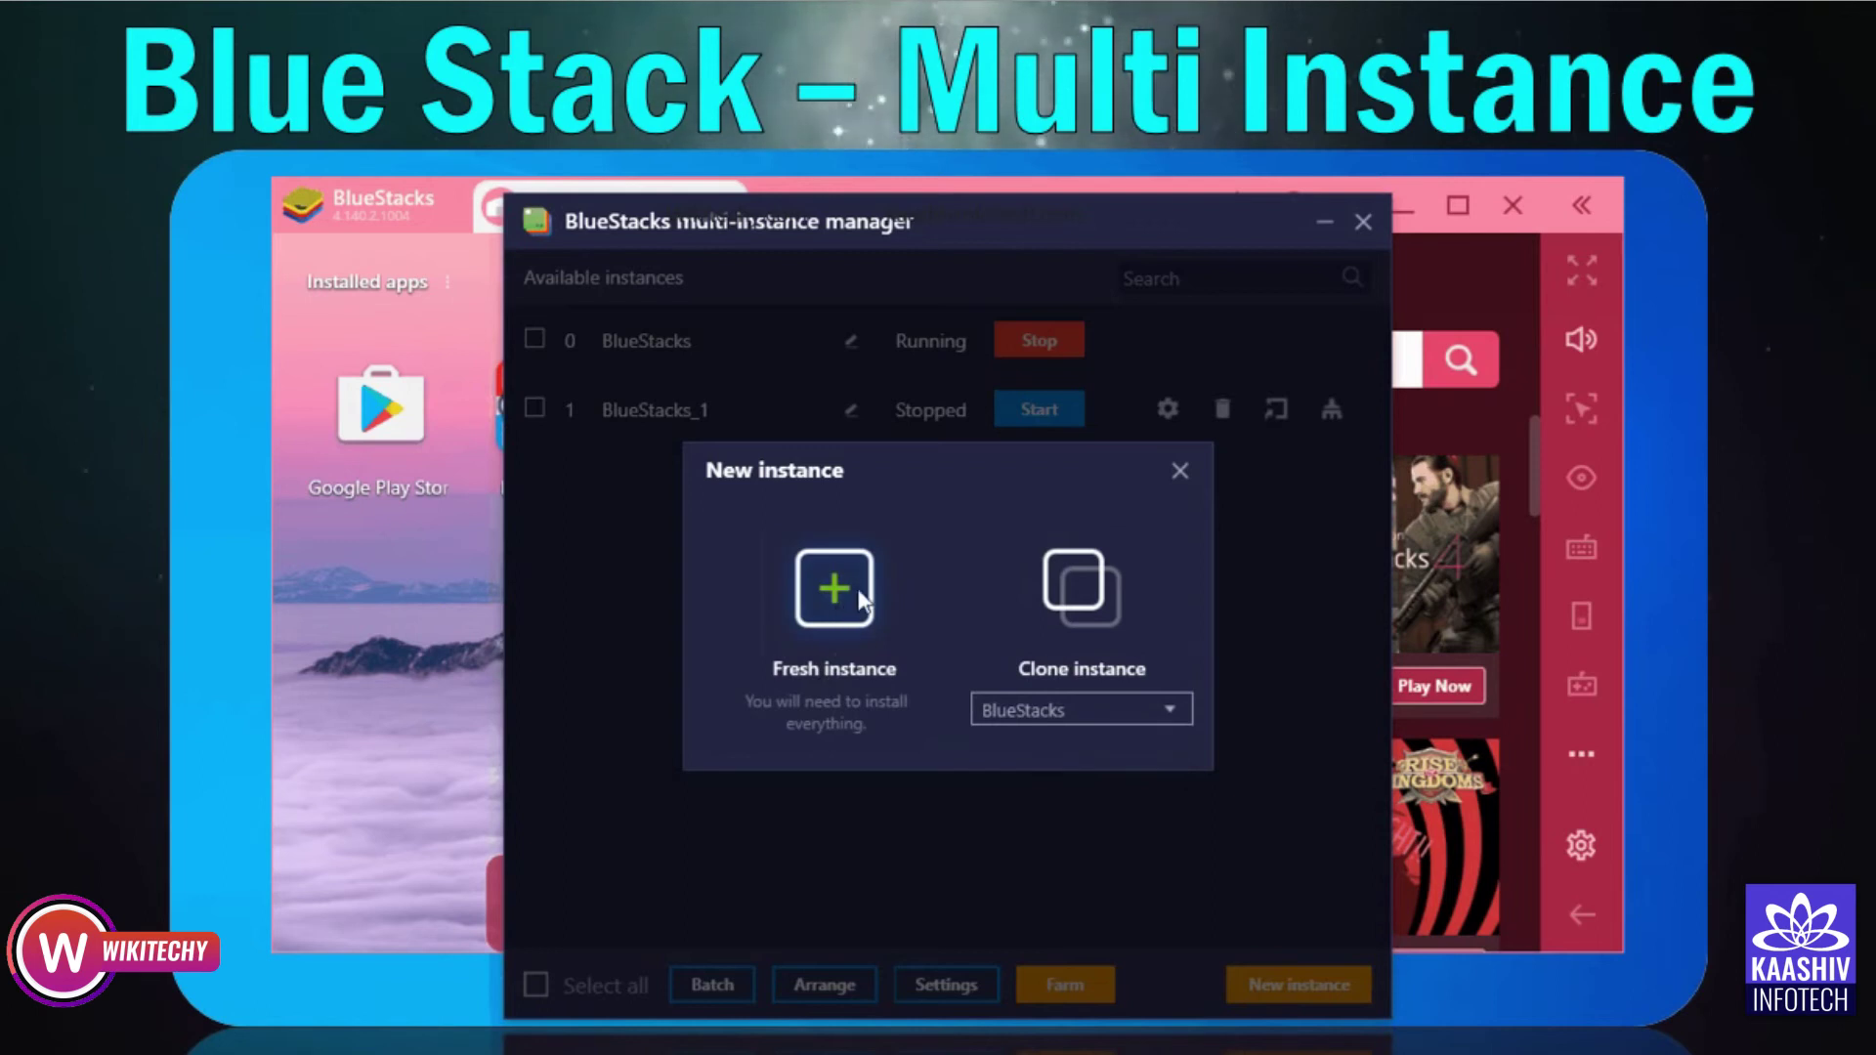
pyautogui.click(1083, 589)
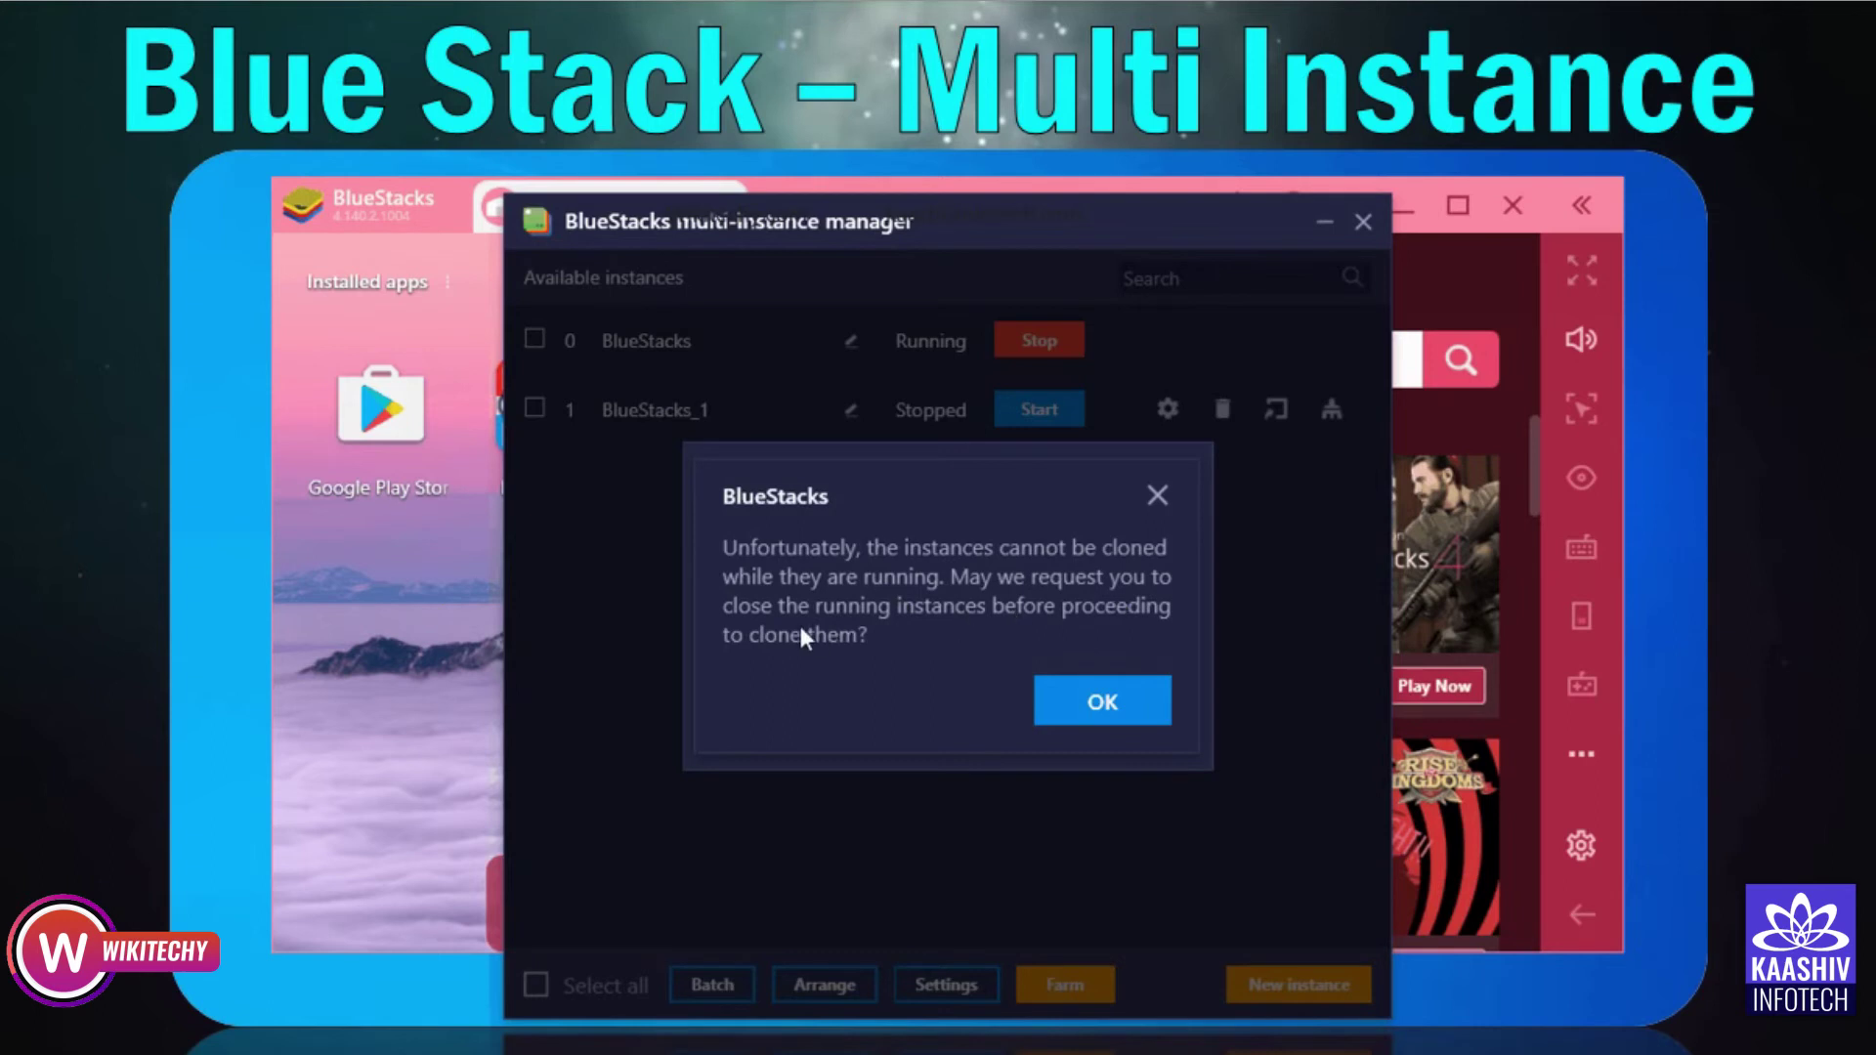
pyautogui.click(1065, 690)
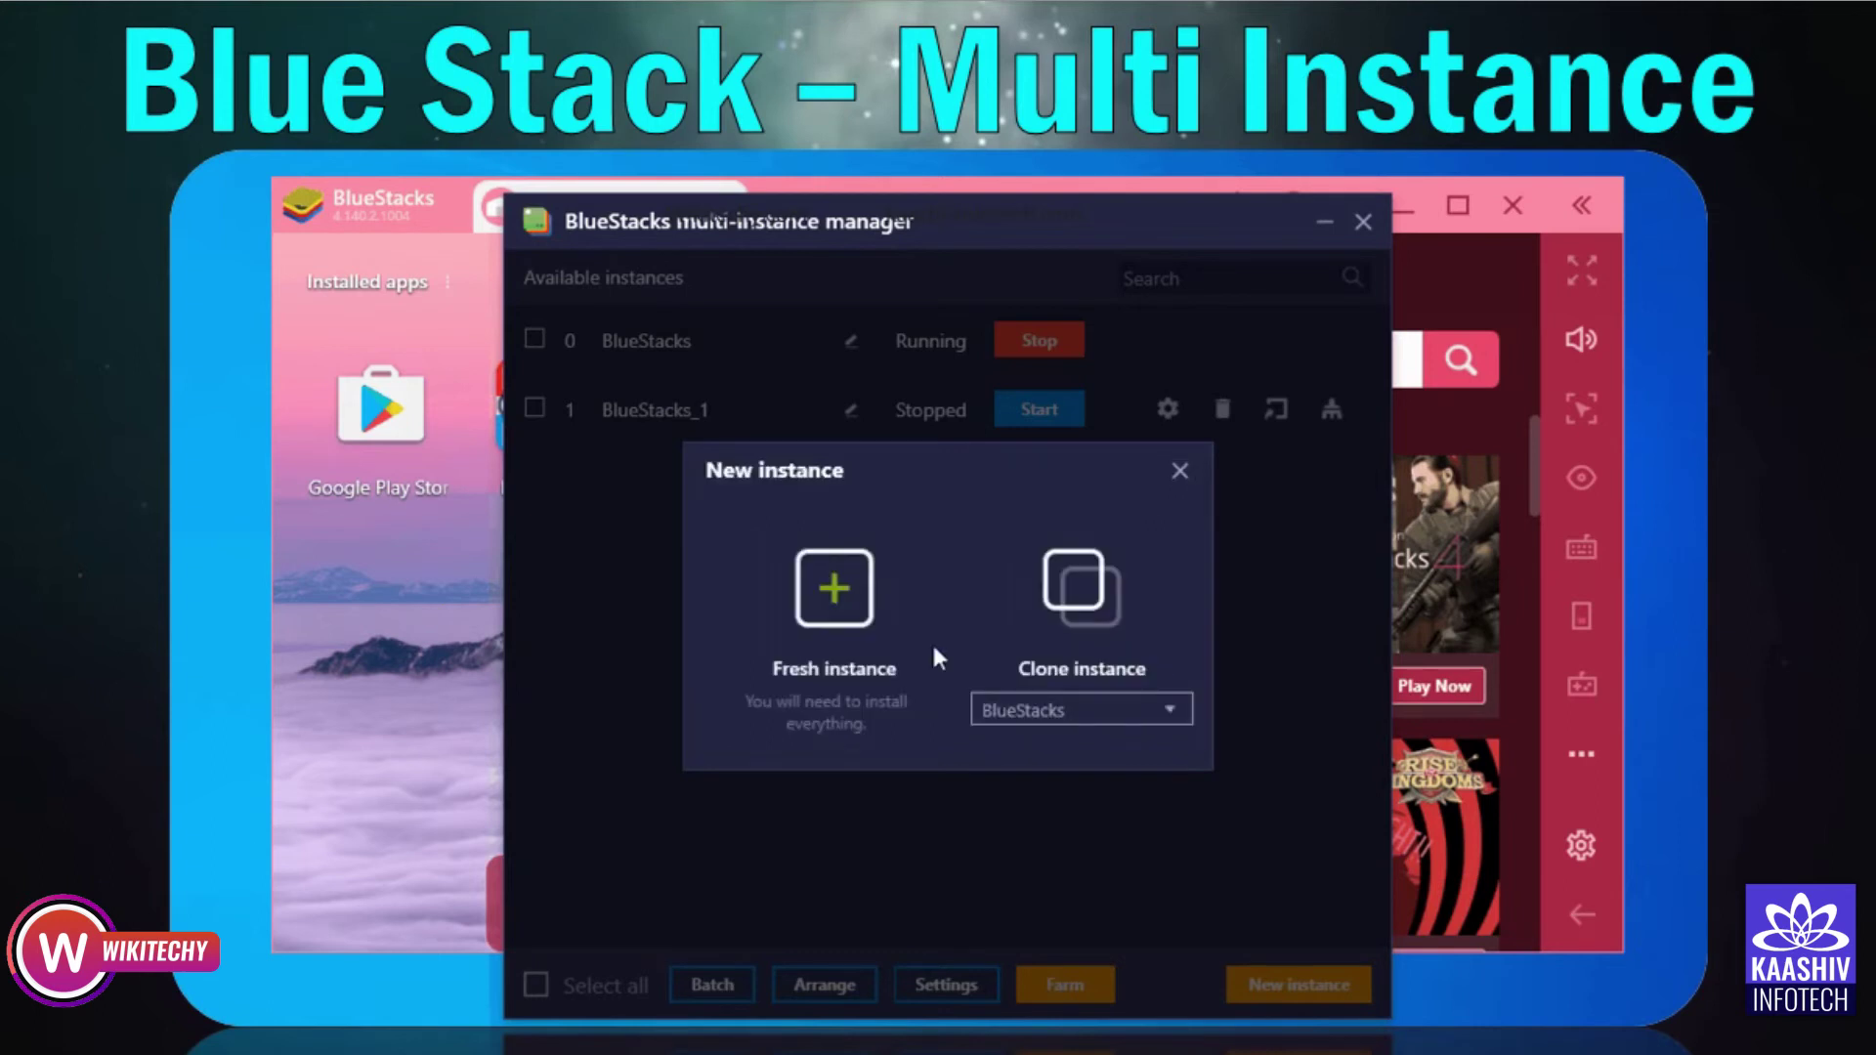
pyautogui.click(833, 586)
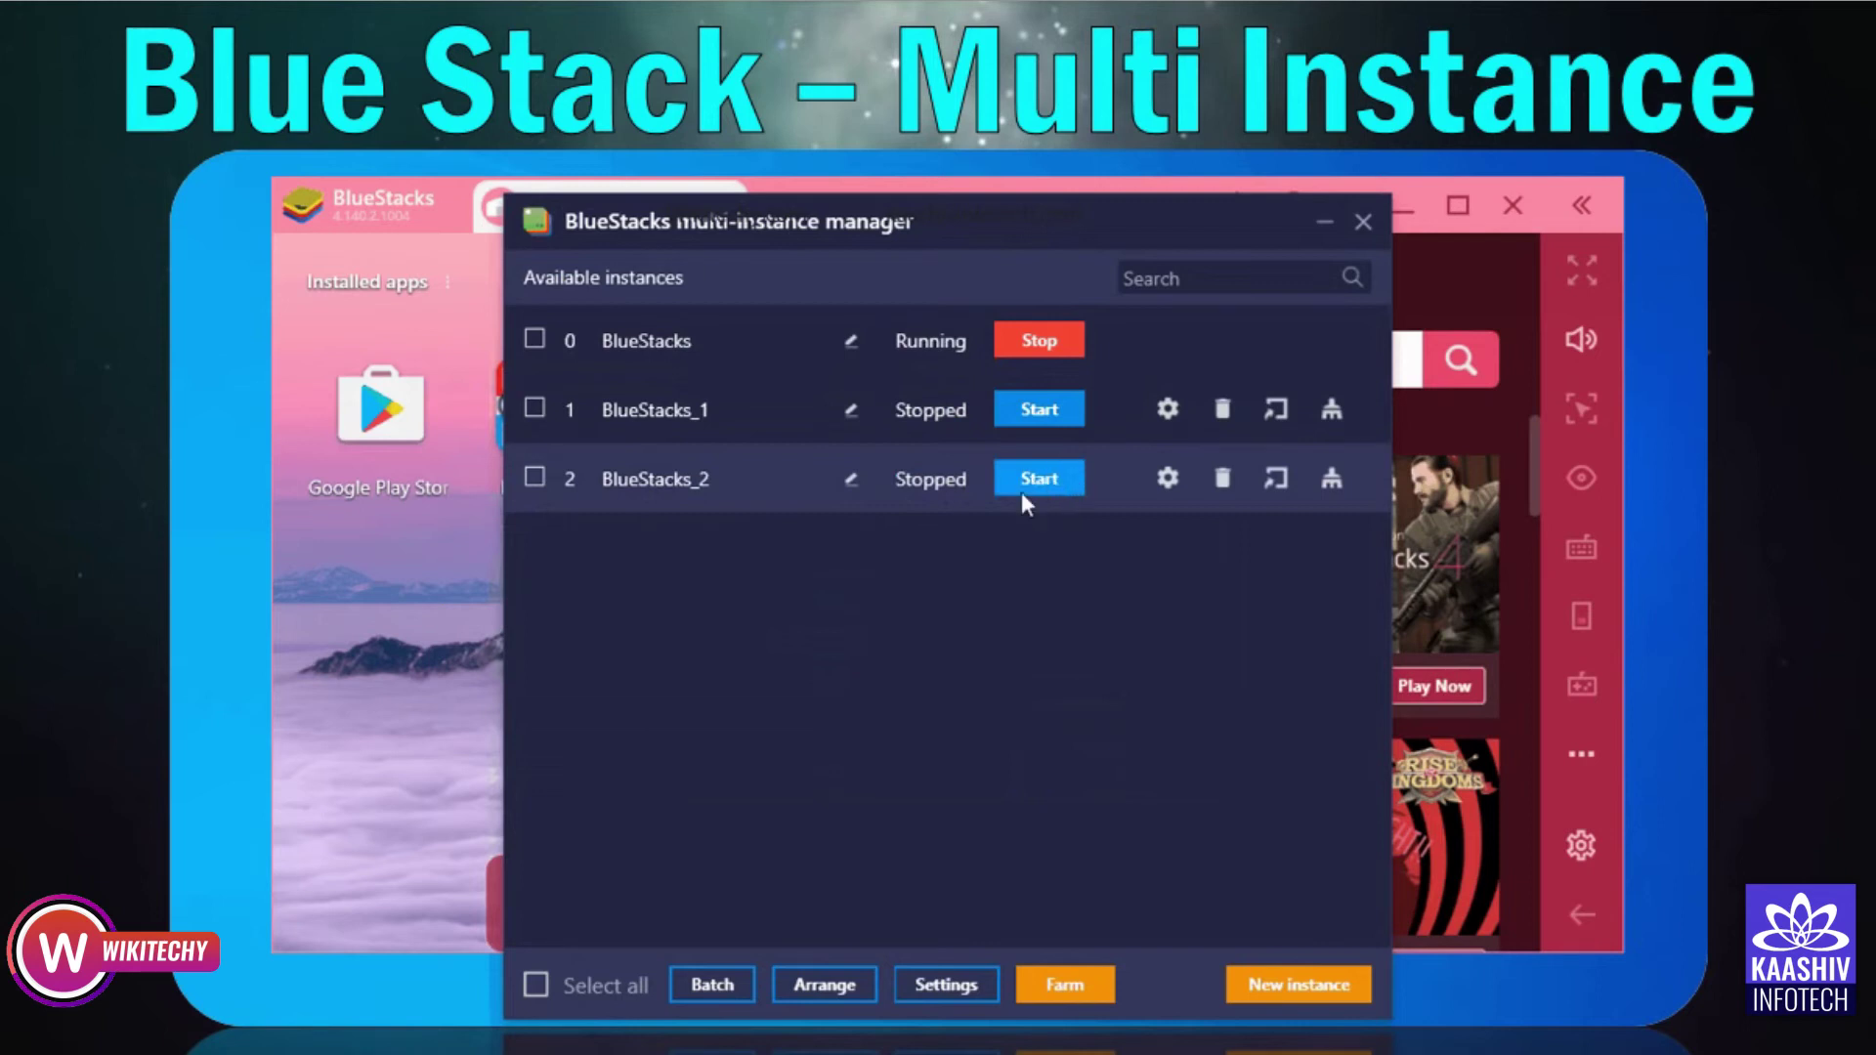
# - Tick the BlueStacks_2 and BlueStacks_1 checkboxes, then open and close the Batch menu
pyautogui.click(534, 479)
pyautogui.click(536, 411)
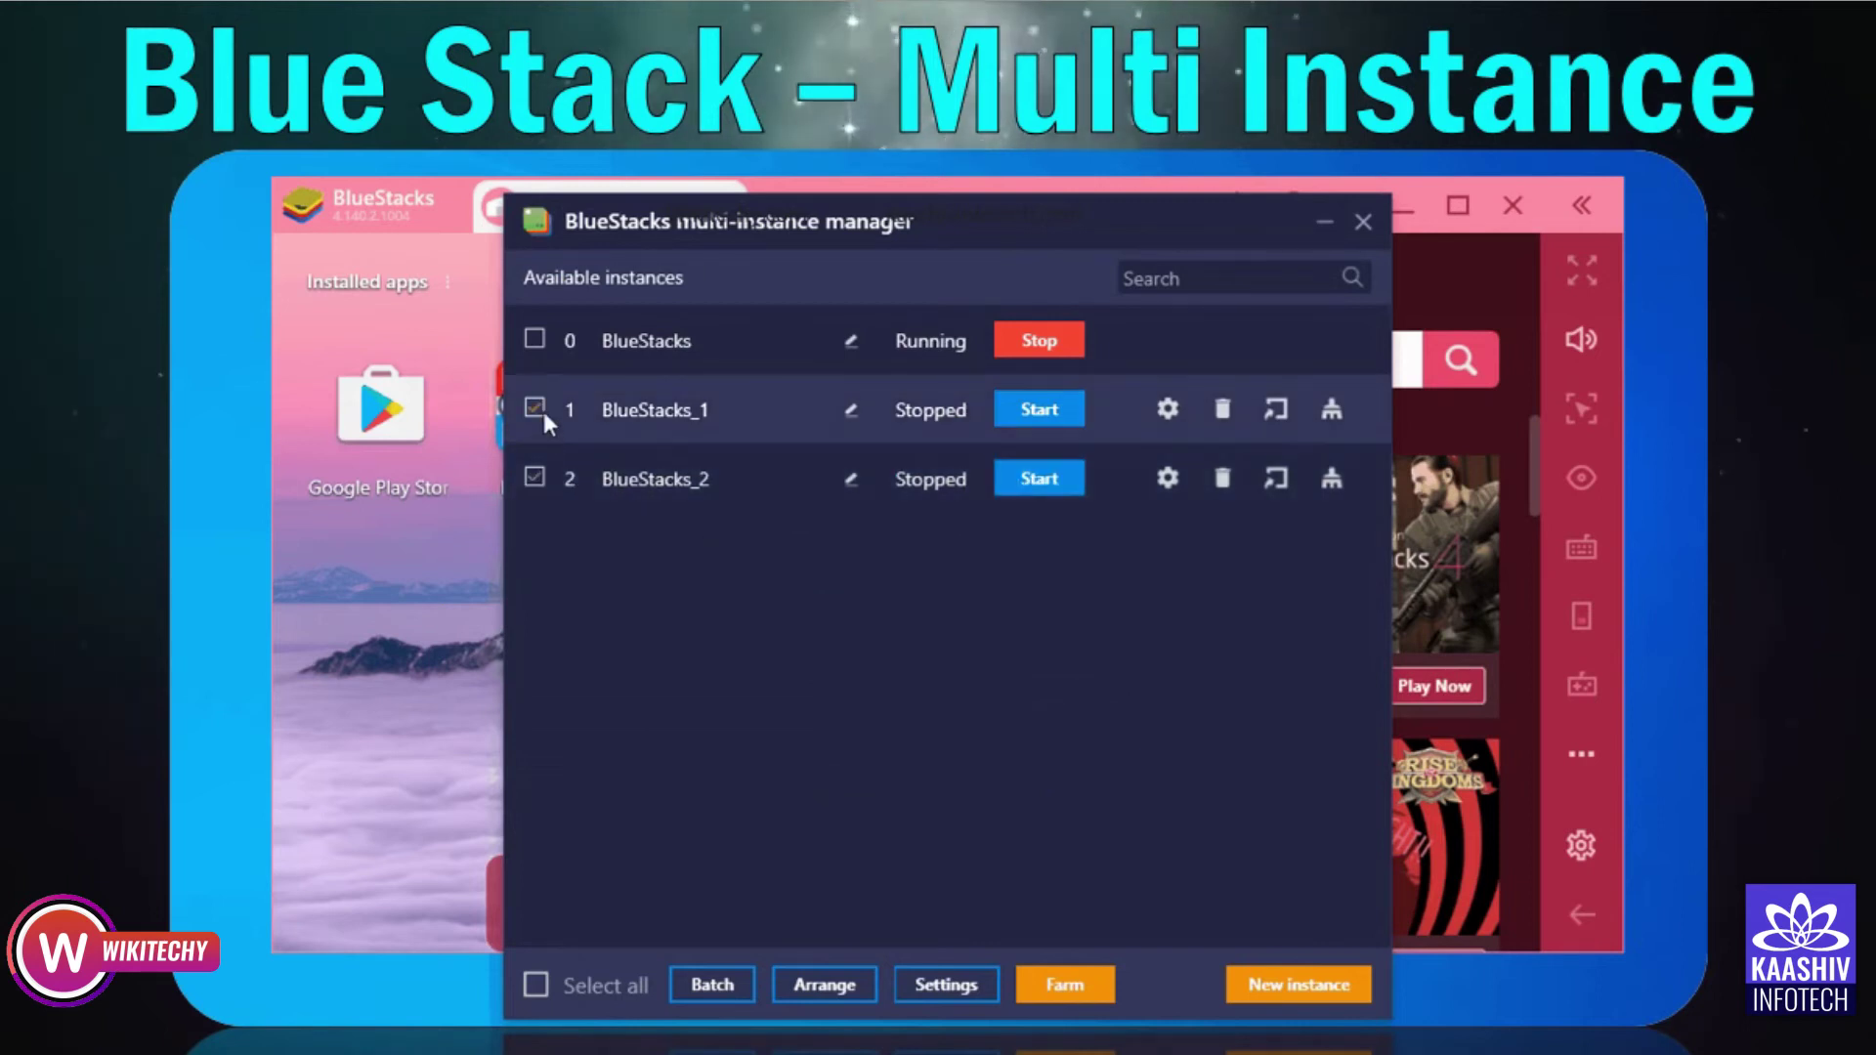
pyautogui.click(695, 988)
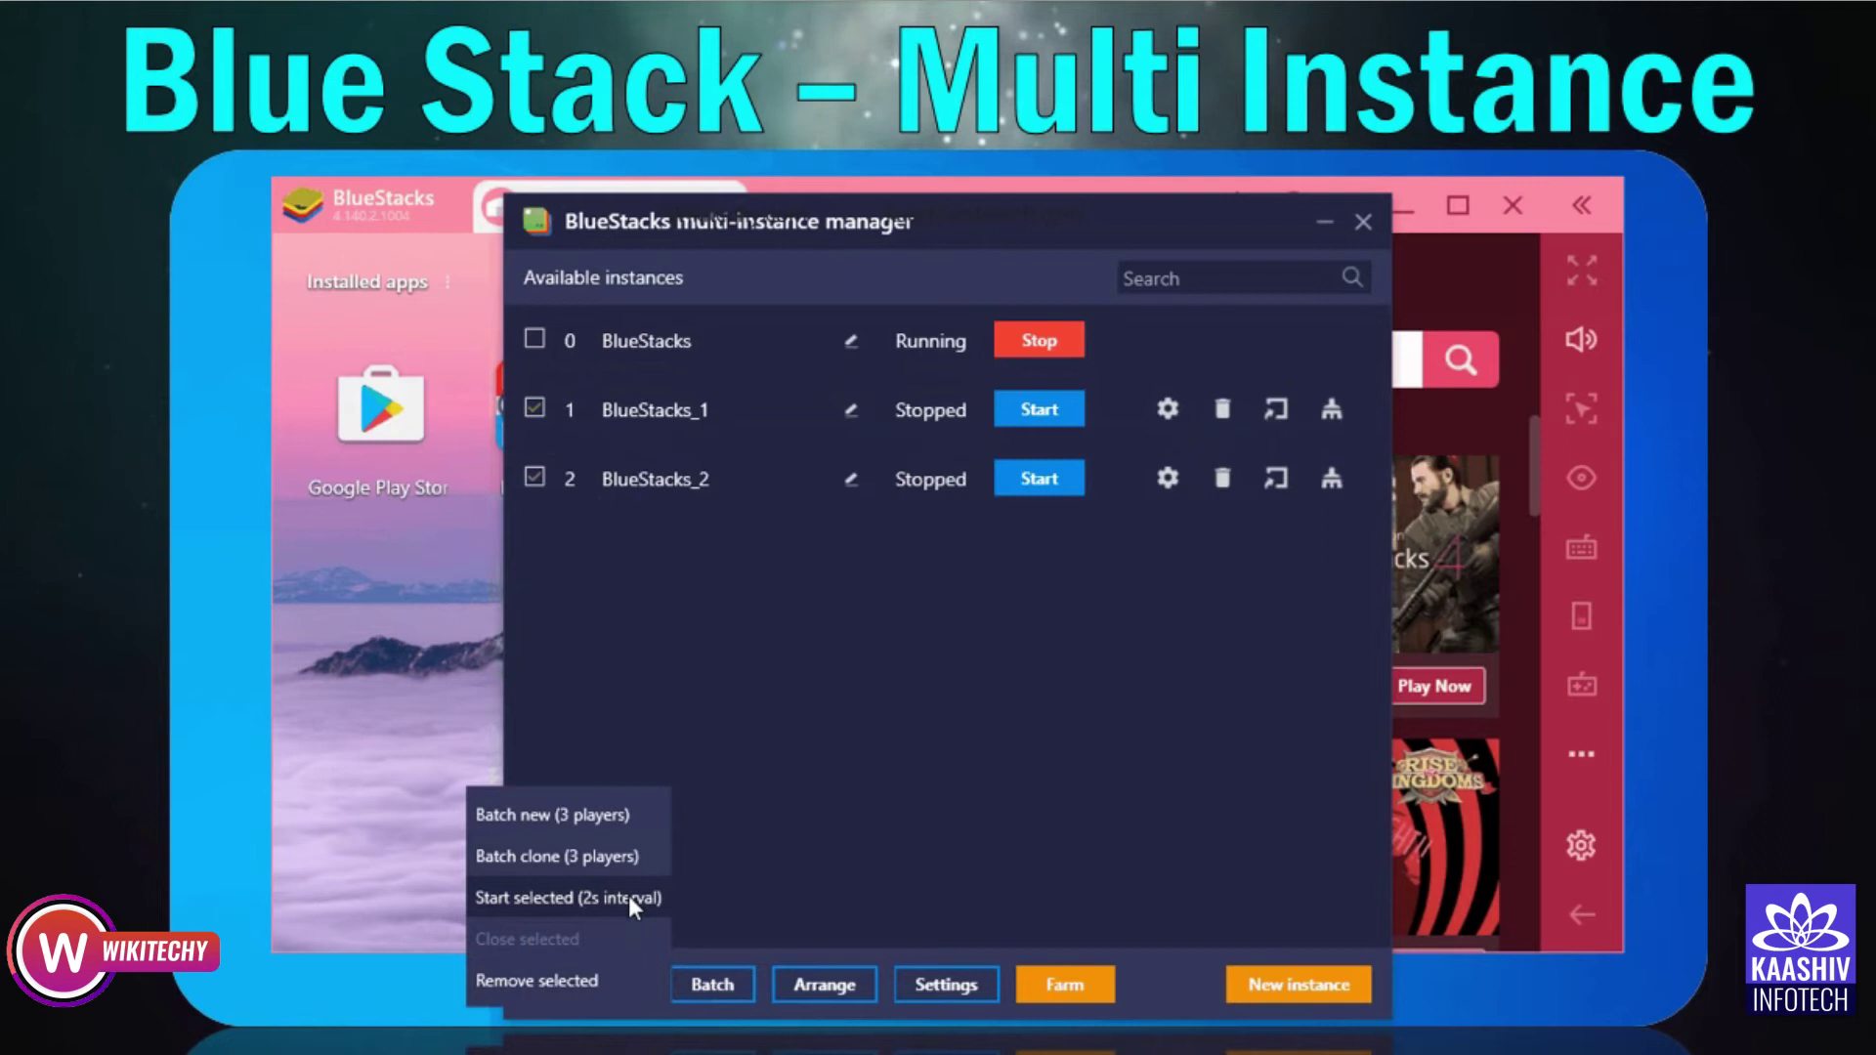
pyautogui.click(900, 898)
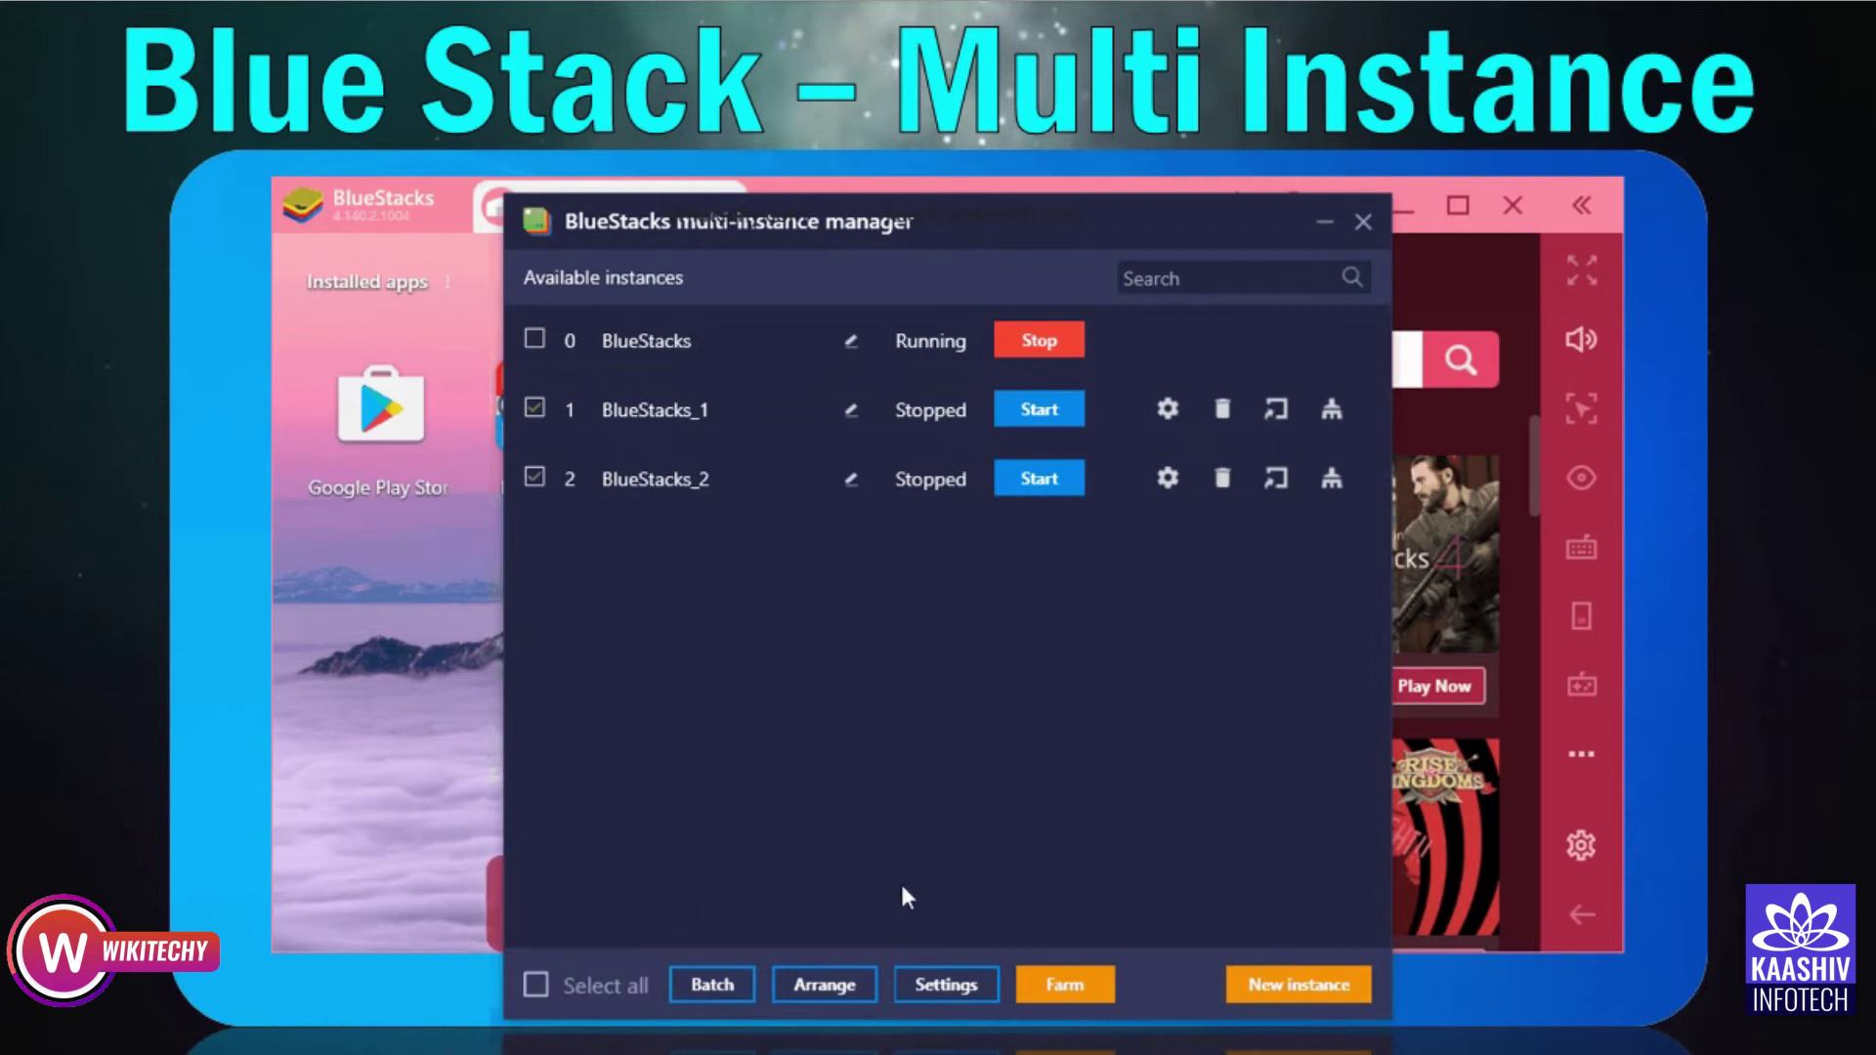
# - Choose 2560 x 1440 in BlueStacks_2's settings and view its DirectX engine options
pyautogui.click(1168, 477)
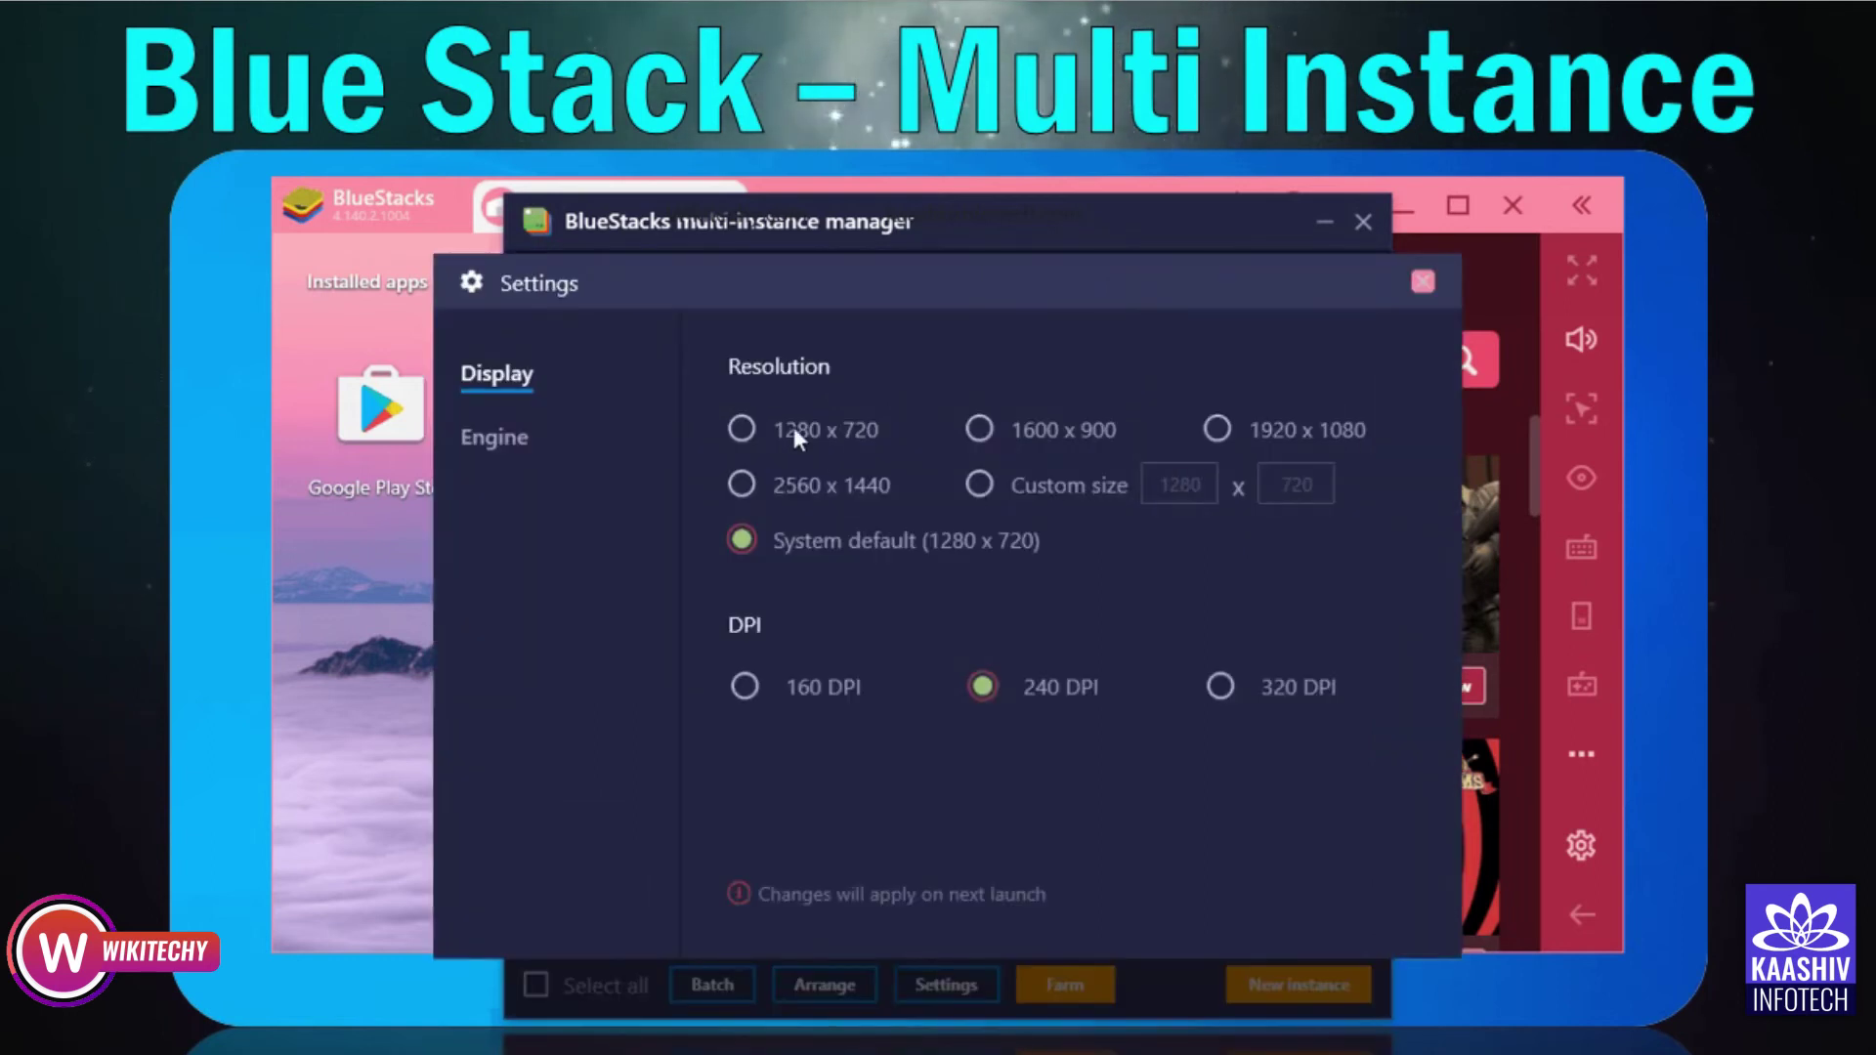
pyautogui.click(764, 420)
pyautogui.click(1060, 432)
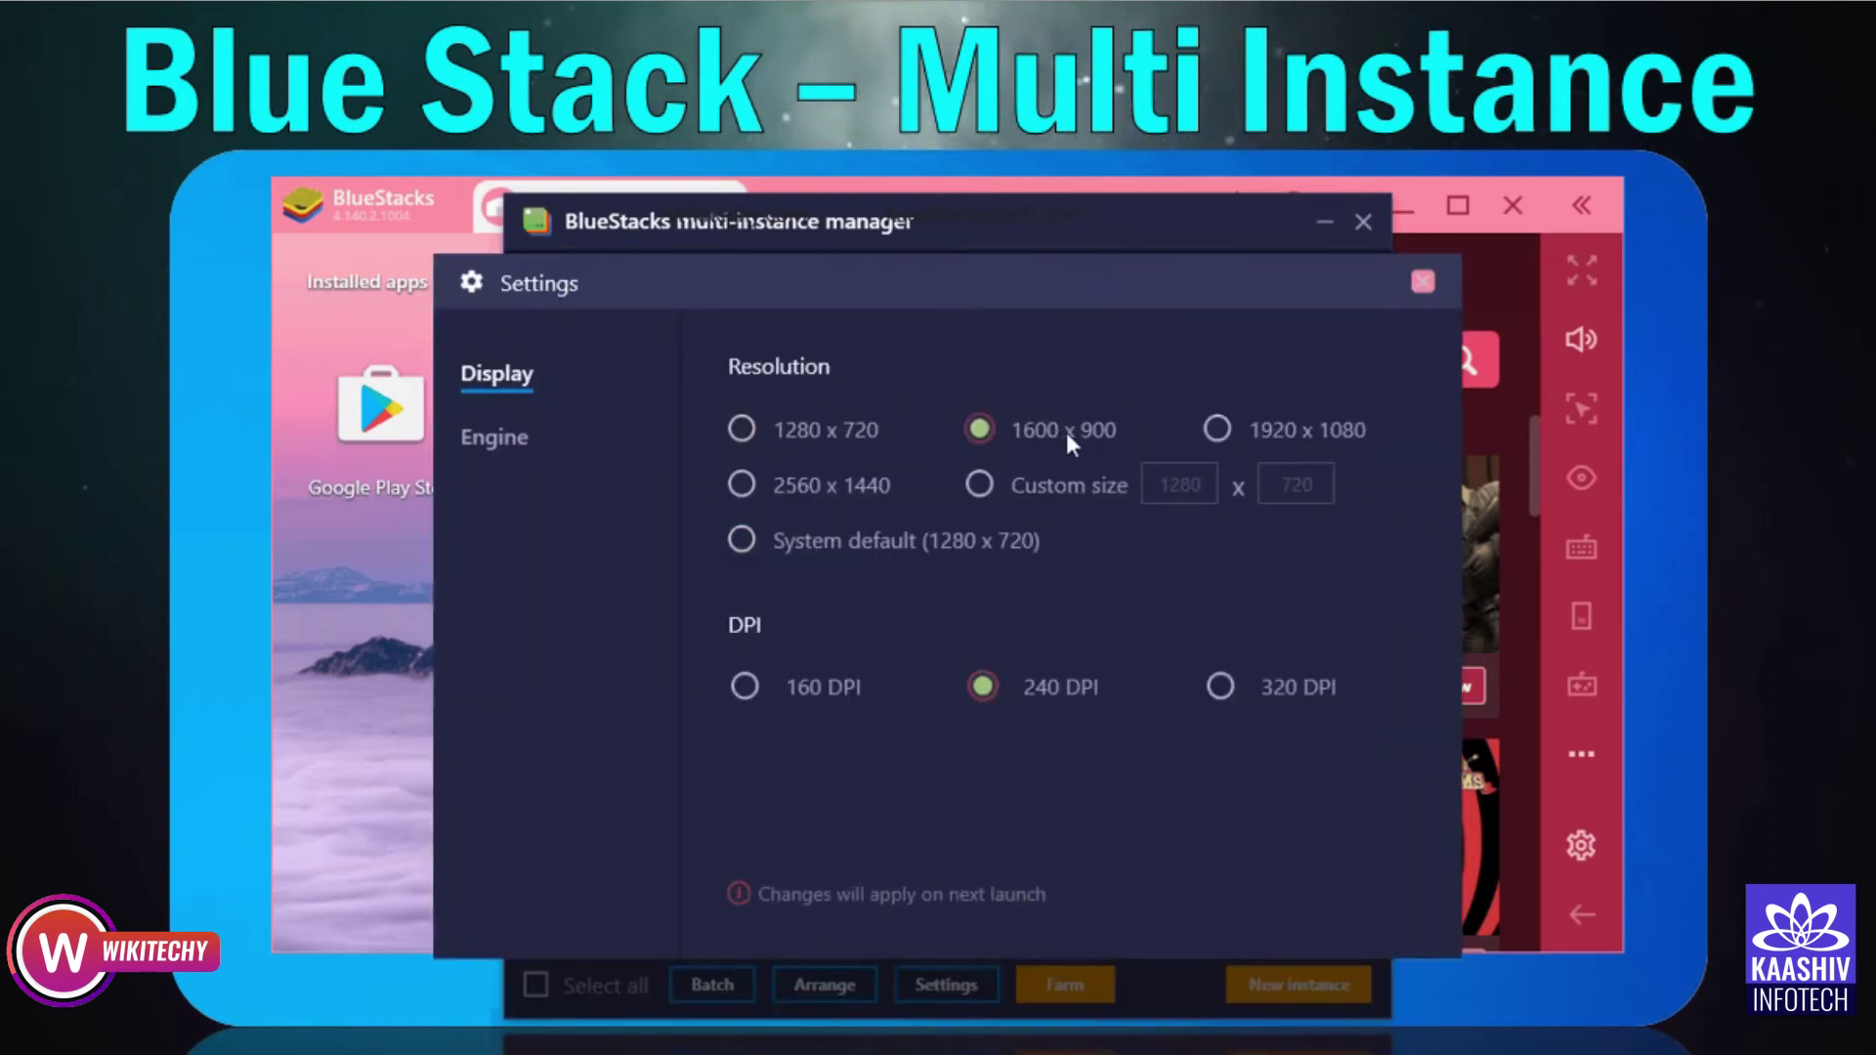
pyautogui.click(1202, 432)
pyautogui.click(869, 483)
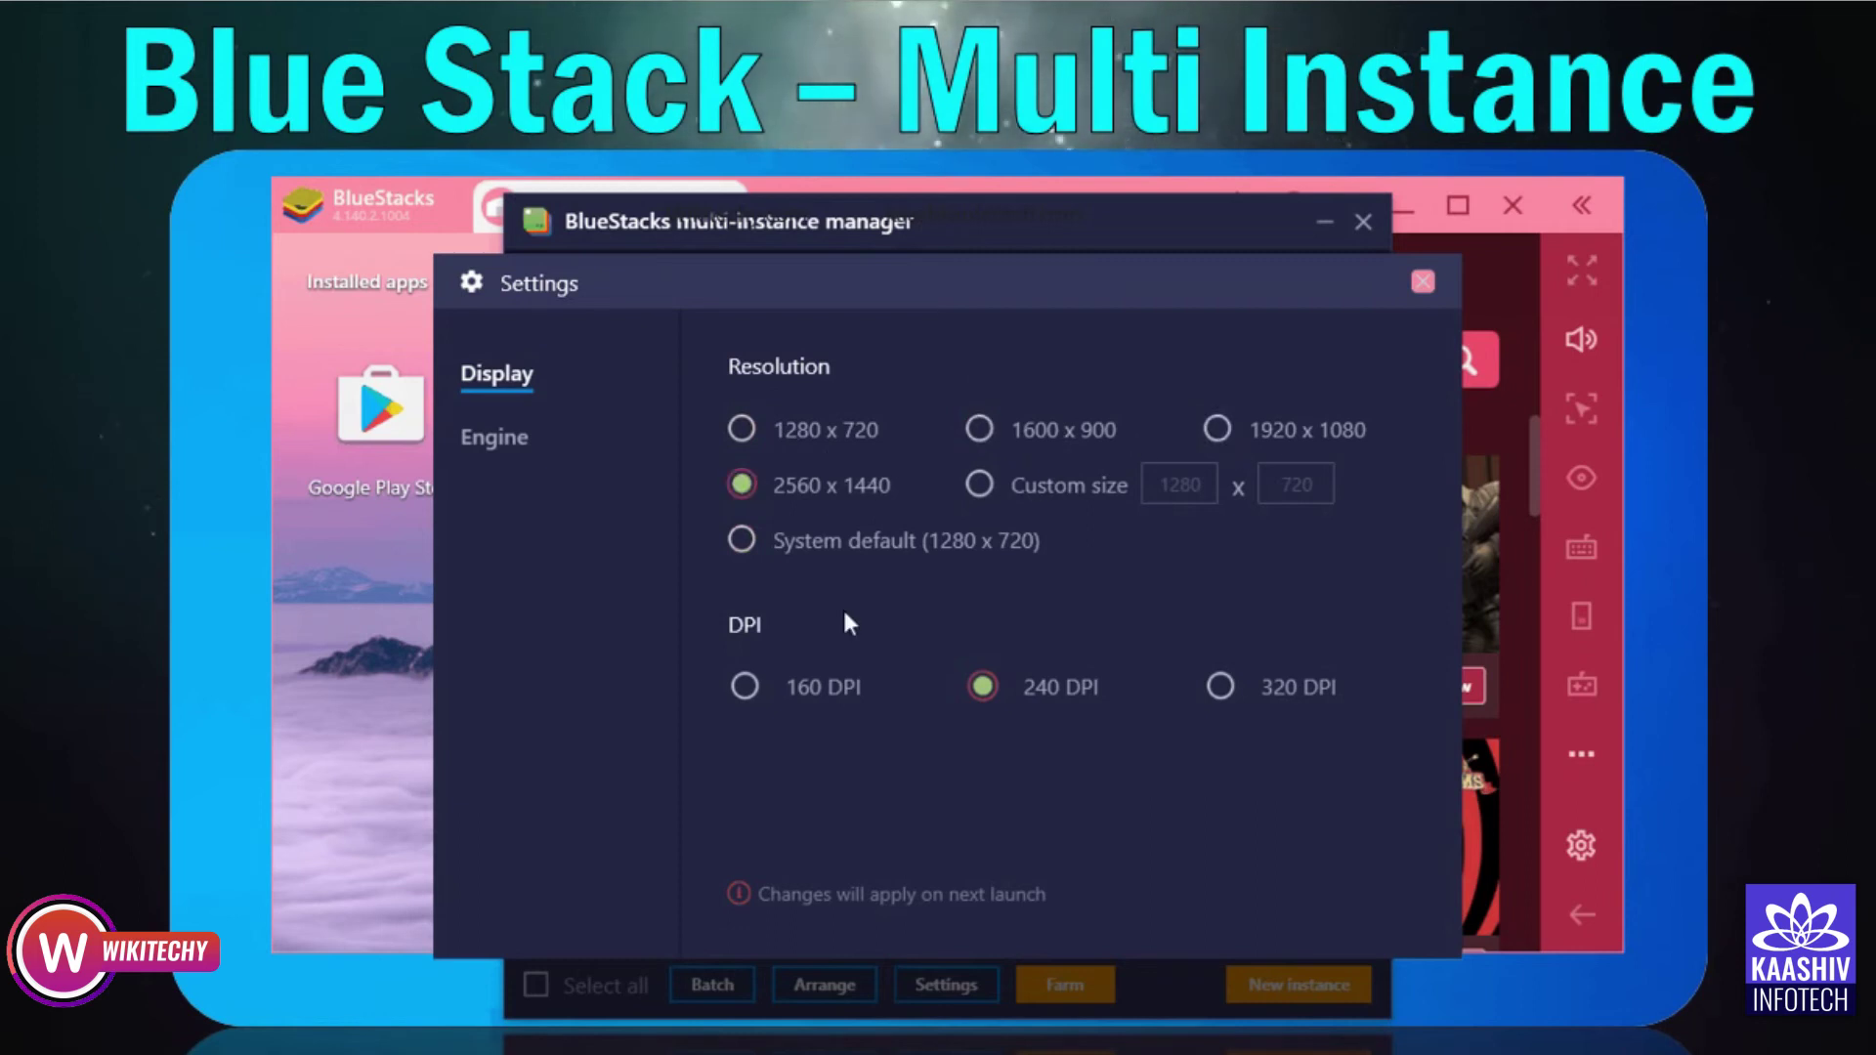
pyautogui.click(495, 439)
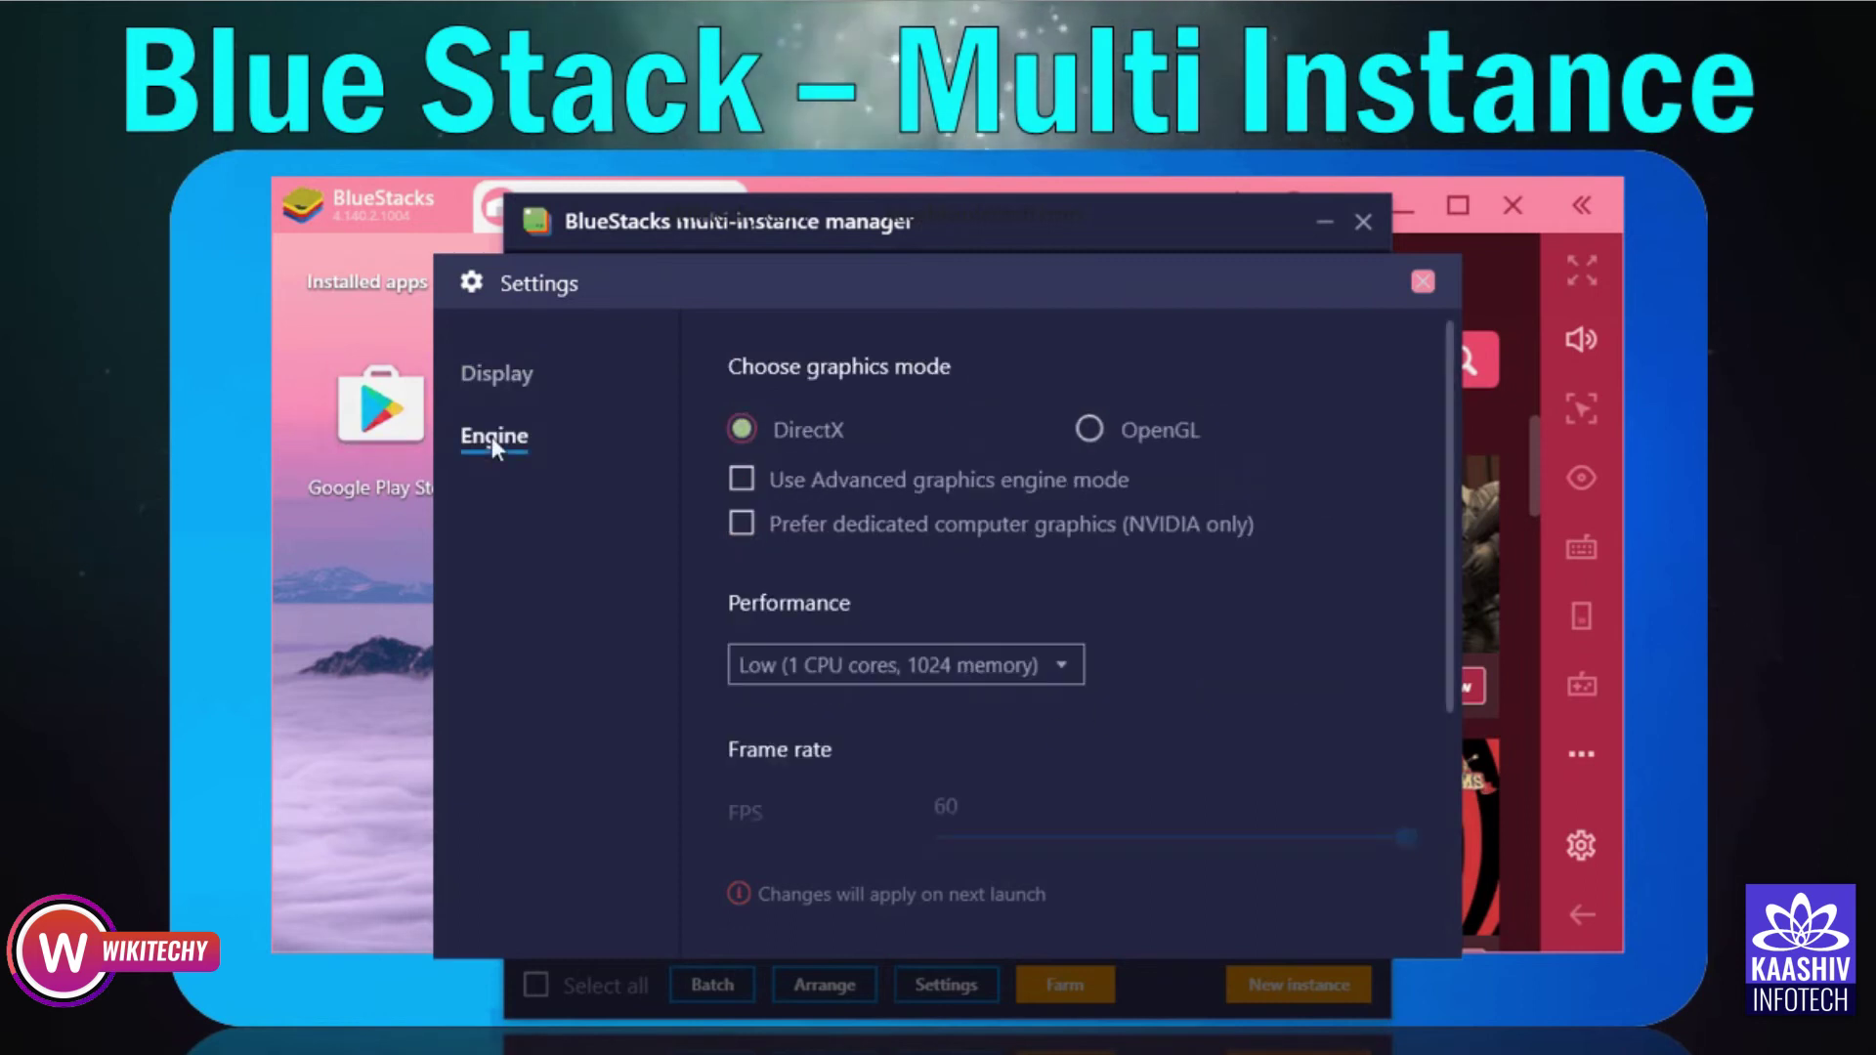